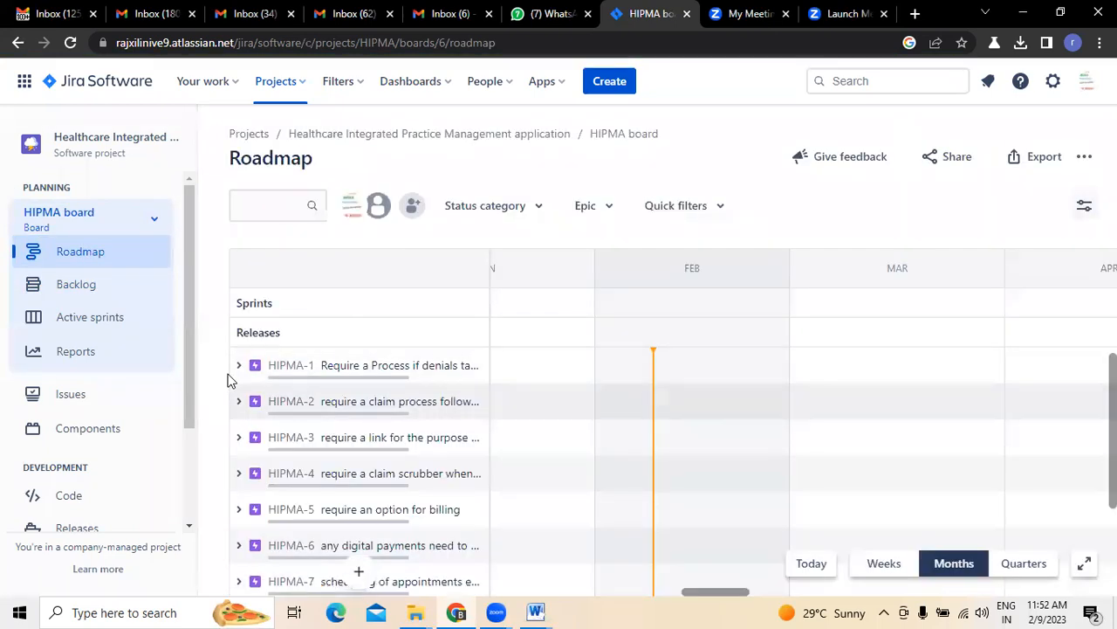
Peek at the HIPMA-1 epic's stories, then open the HIPMA backlog of 22 user stories
click(239, 365)
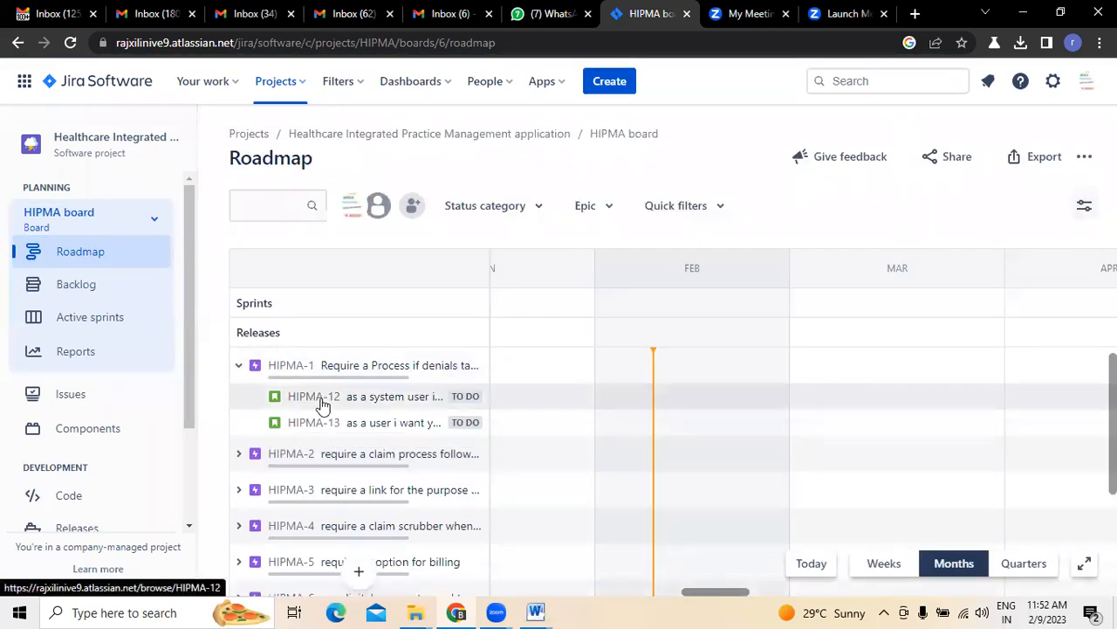
click(240, 370)
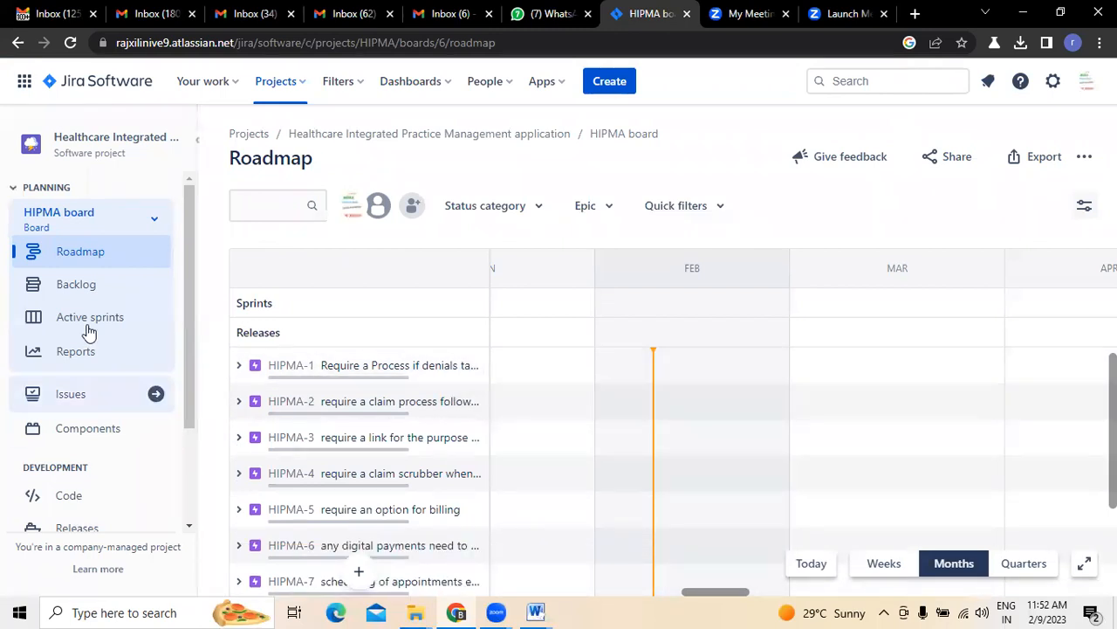
click(88, 284)
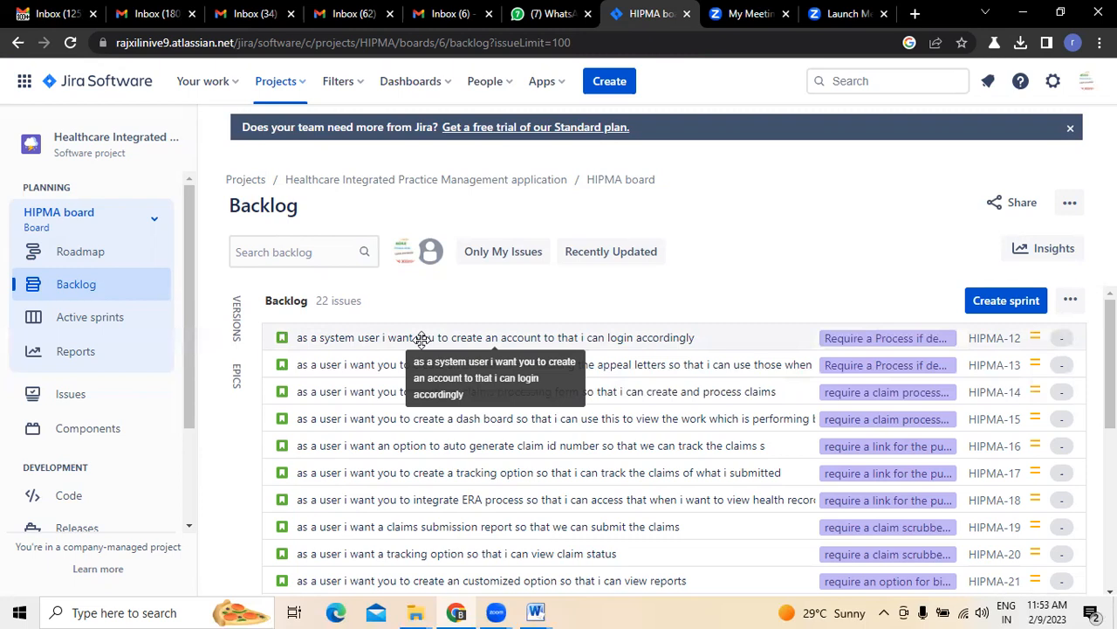
In Document2, write 'there are two ways we follow' to estimate stories and start item '1) dividing this user stories in to task'
mouse_move(536, 611)
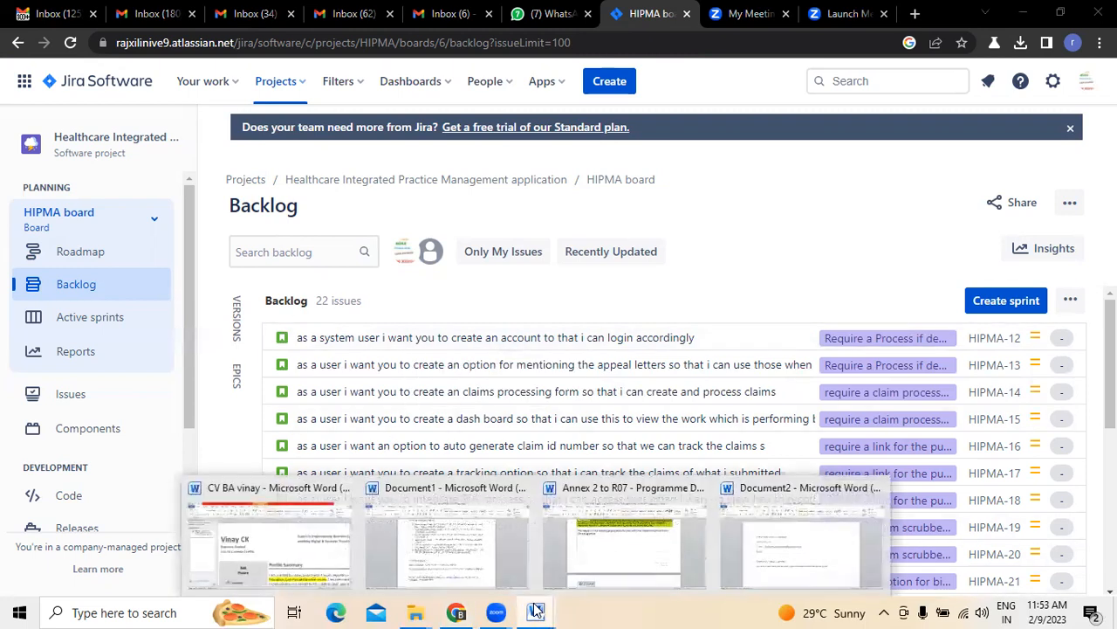
click(779, 539)
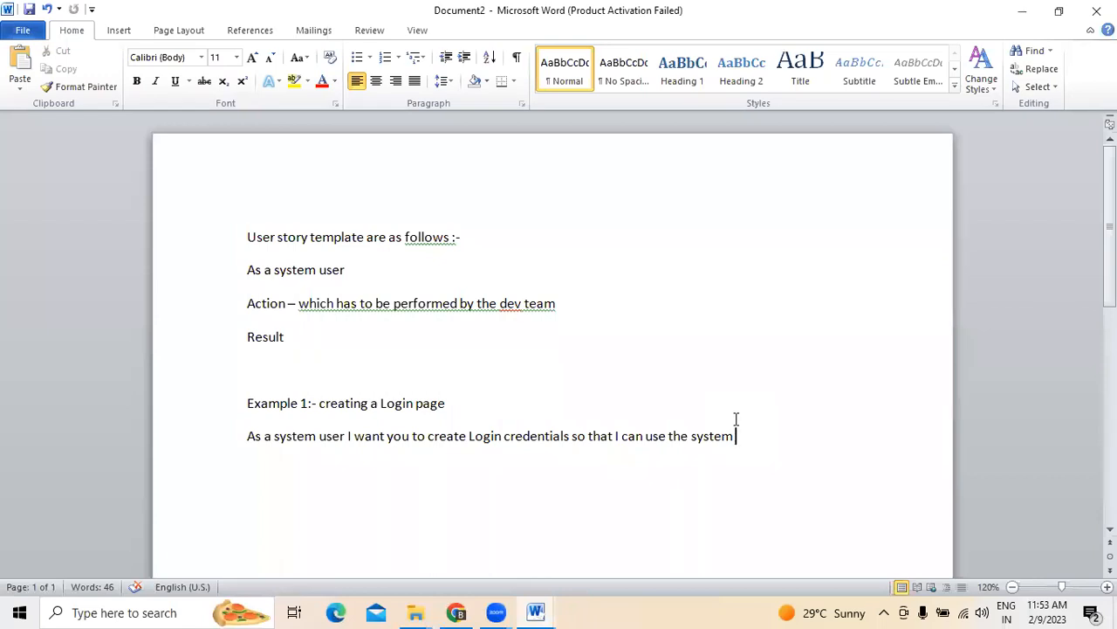
key(Return)
key(Return)
text(If we want top)
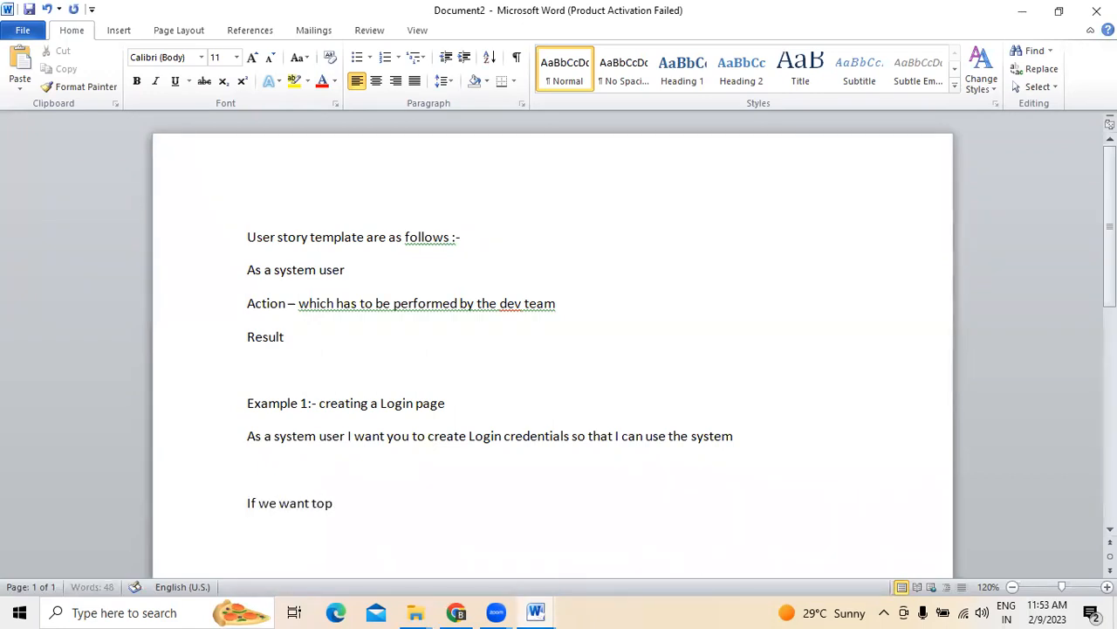
key(BackSpace)
text(o estimate or under st)
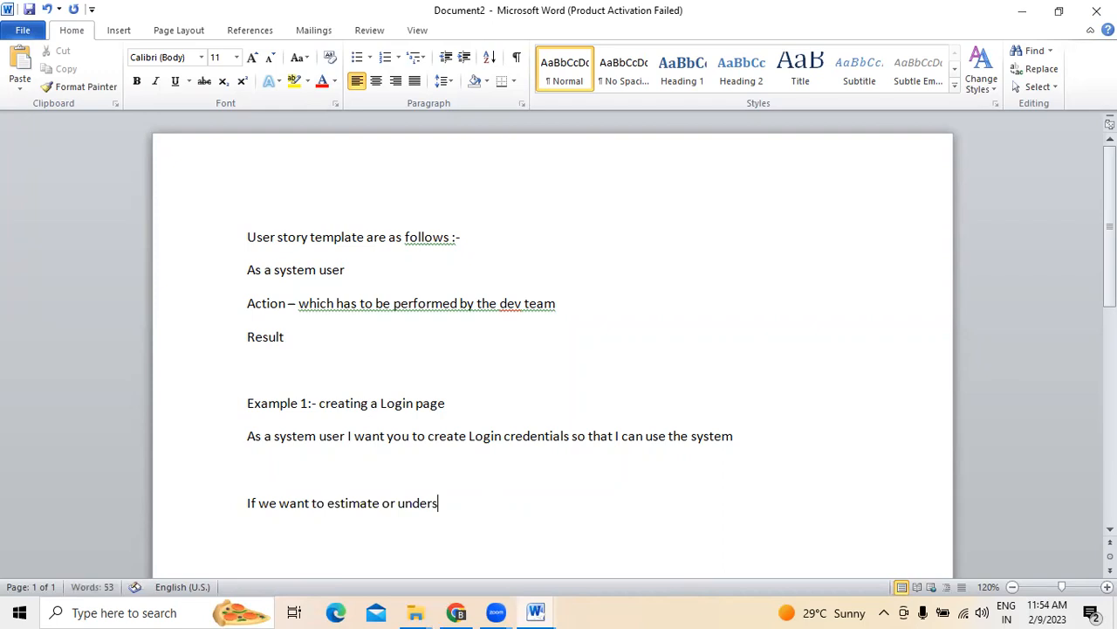
key(BackSpace)
key(BackSpace)
text(stand the comp)
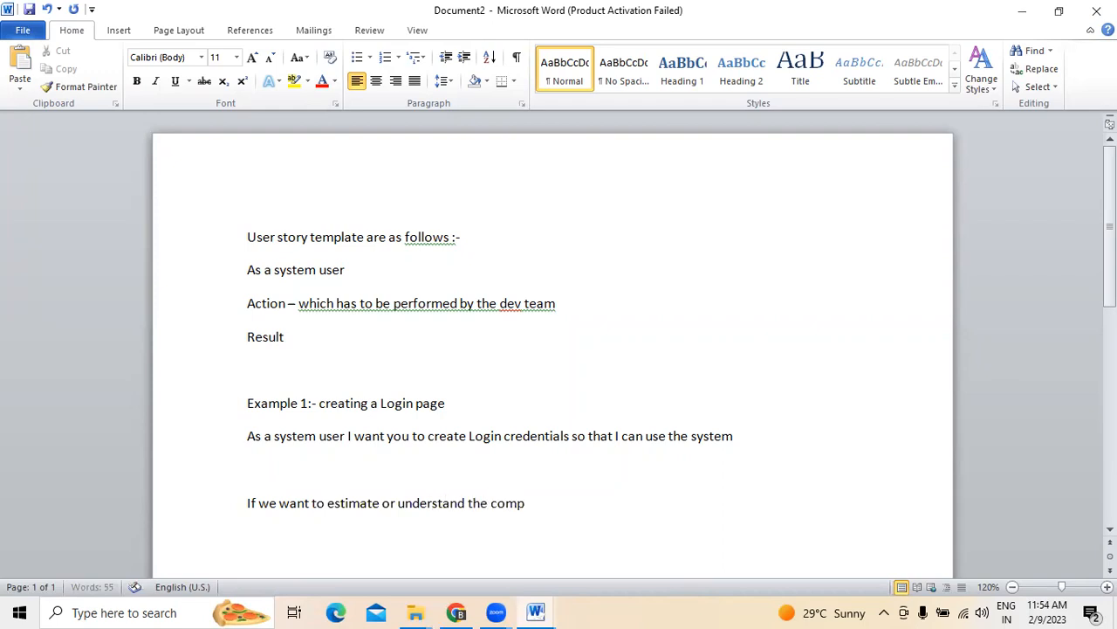
text(lexity of the)
text( user s)
text(tro)
key(BackSpace)
key(BackSpace)
text(ories there)
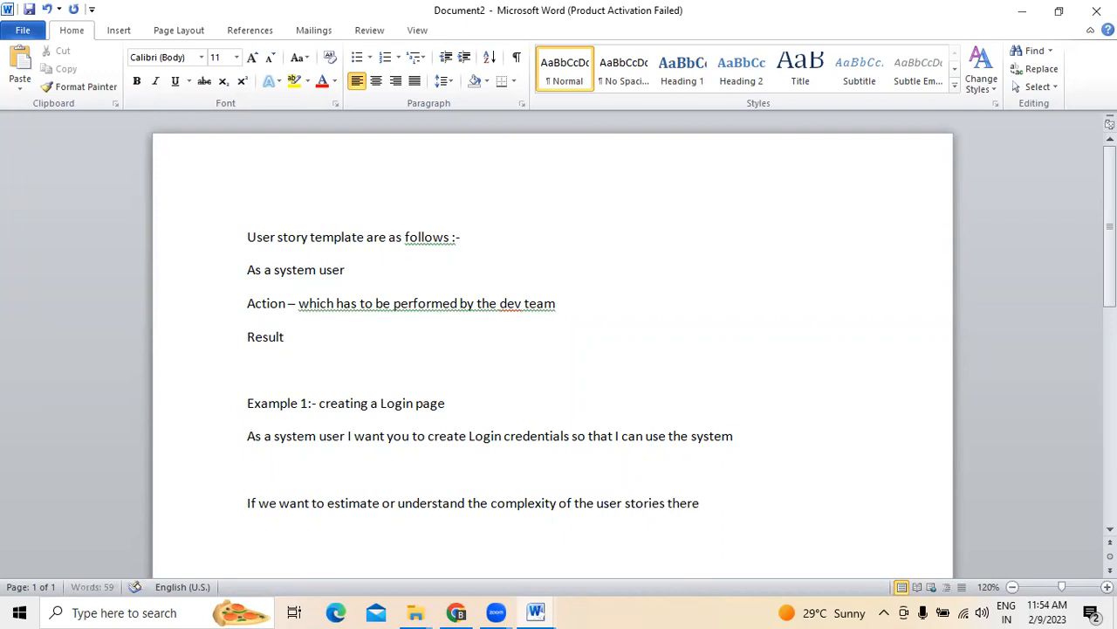
text( are two ways we fo)
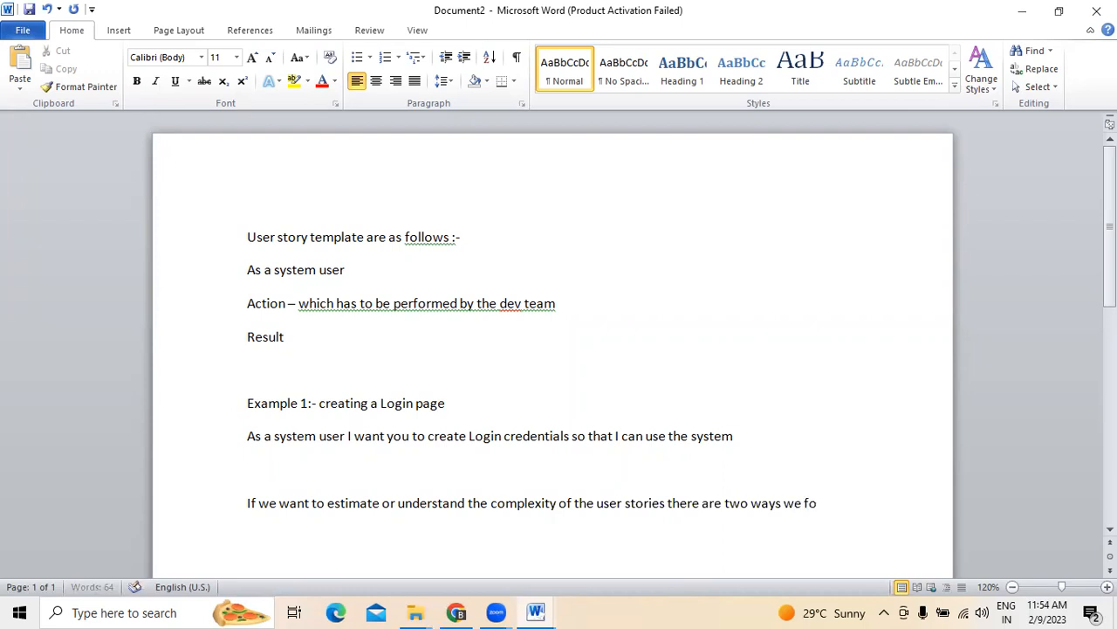
text(llwo :-)
key(Return)
text(1) )
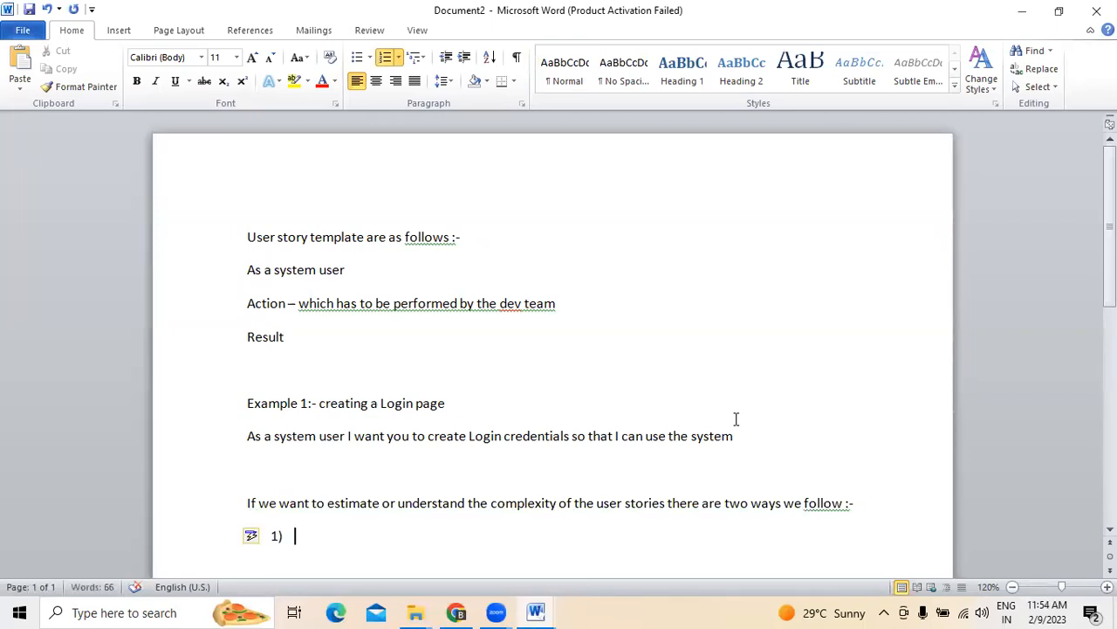
text(dividing)
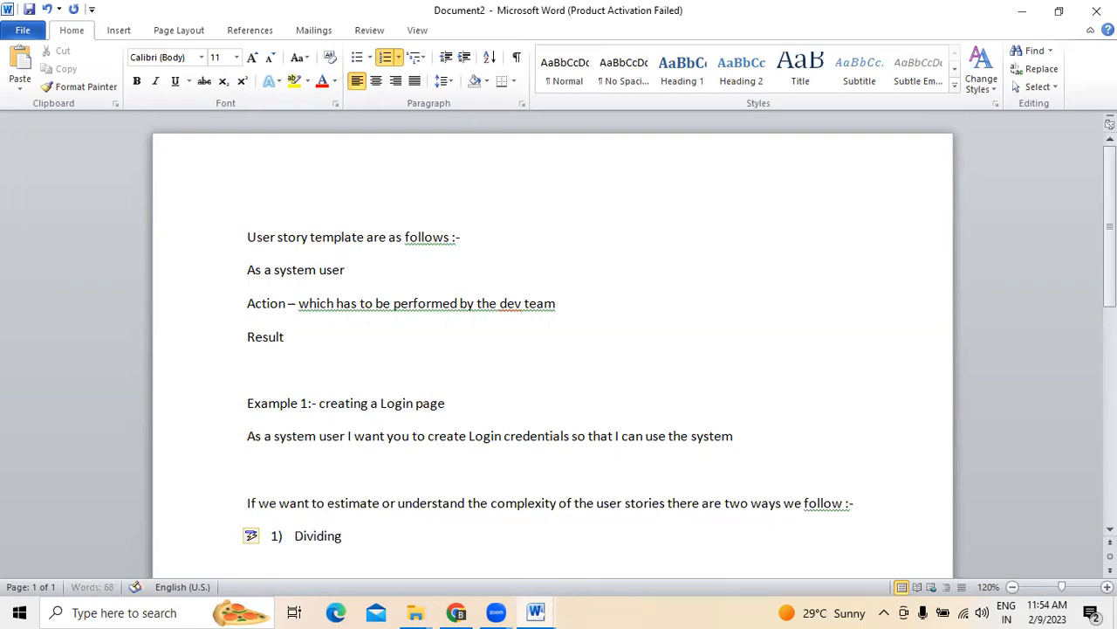
text( this user stro)
text(ies in to task)
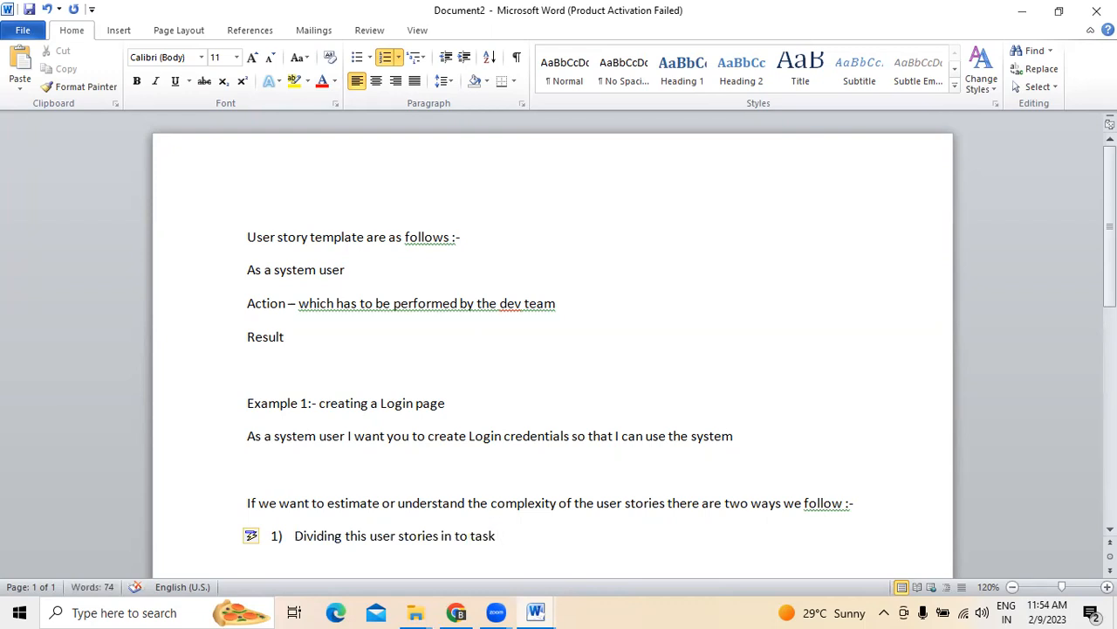
Add item 2) 'providing story points for the user stories' and end the numbered list
key(Return)
text(provi)
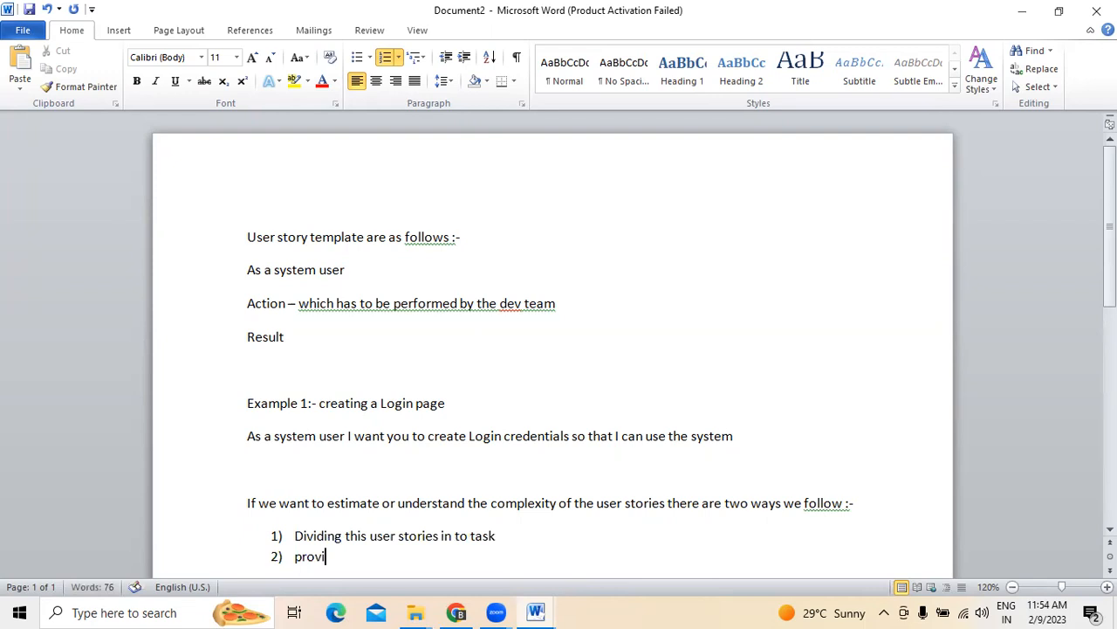
text(ding story p)
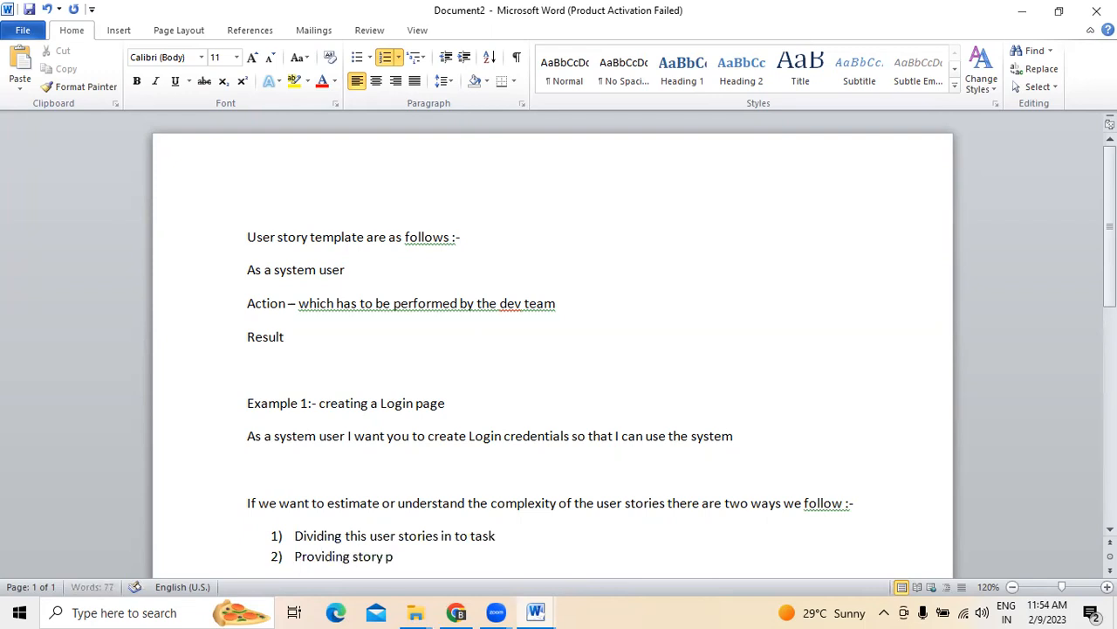
text(oints for the user sttro)
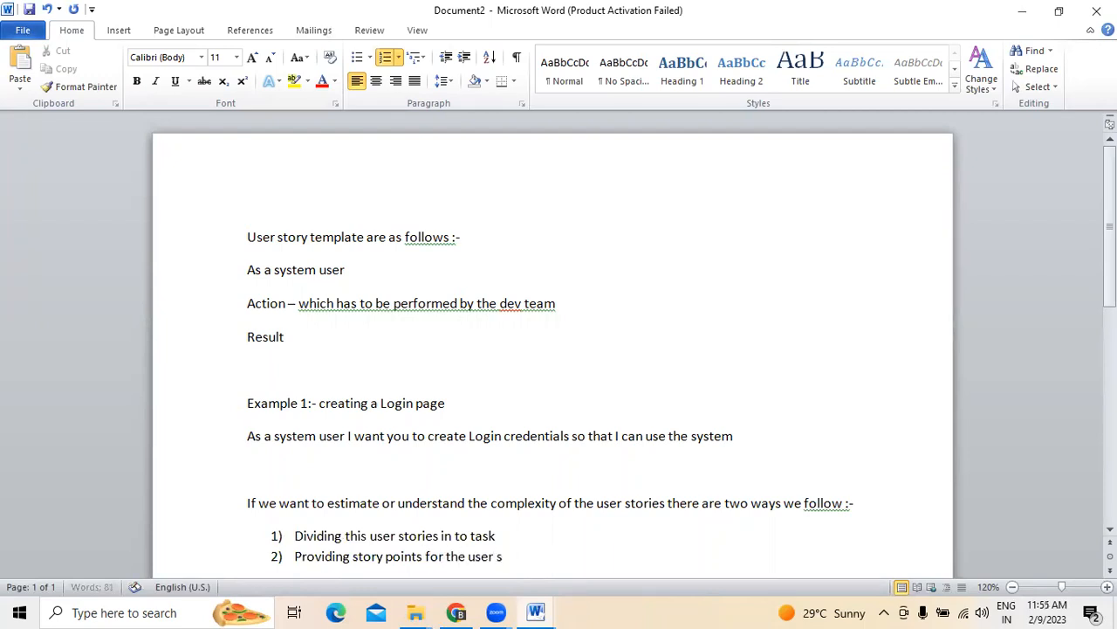
key(BackSpace)
key(BackSpace)
key(BackSpace)
text(ories)
key(Return)
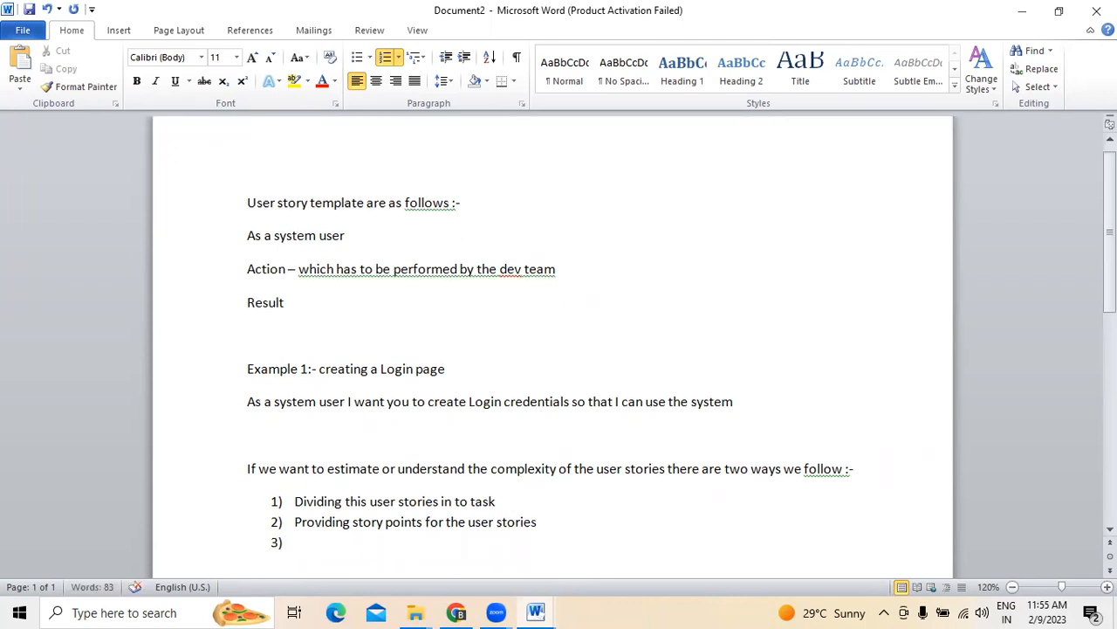
key(Return)
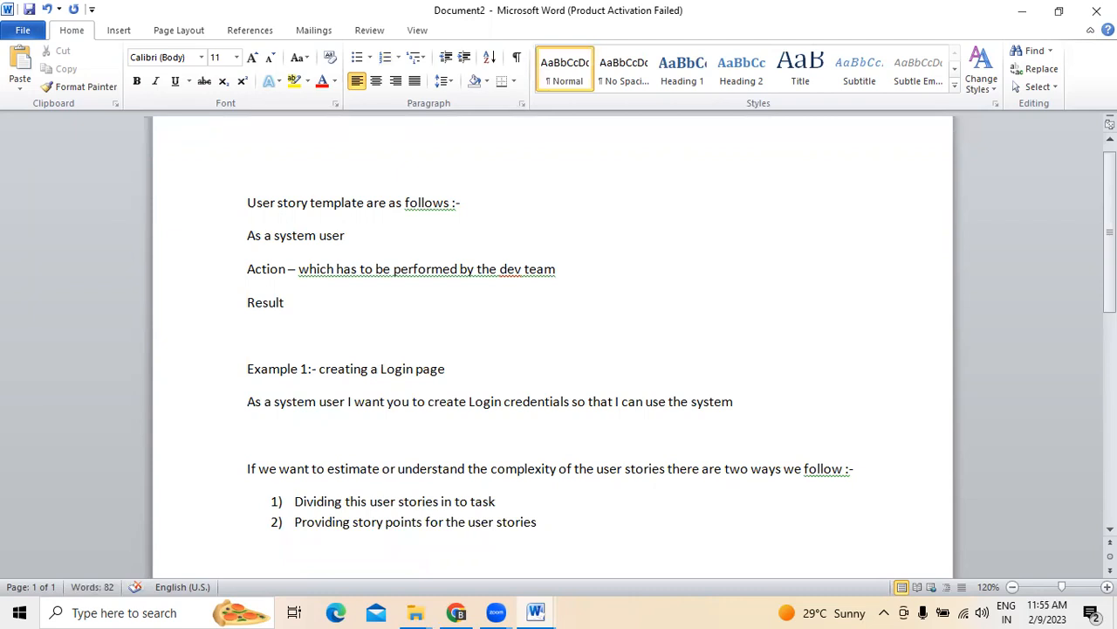
Return to Jira, go via Roadmap to the HIPMA backlog, and select story HIPMA-12
click(461, 612)
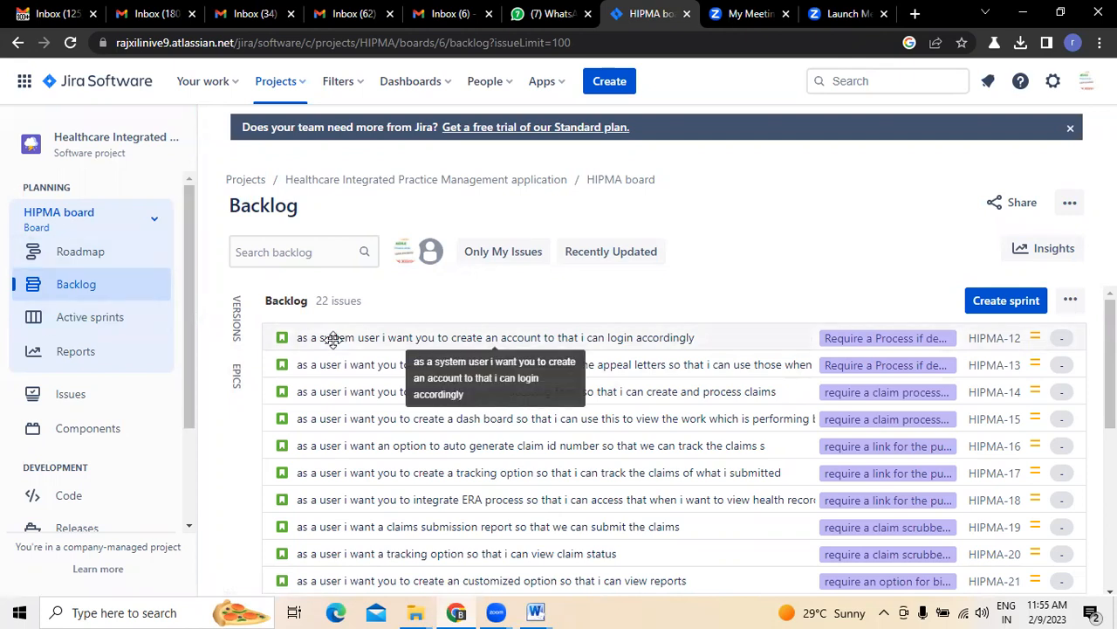
click(79, 252)
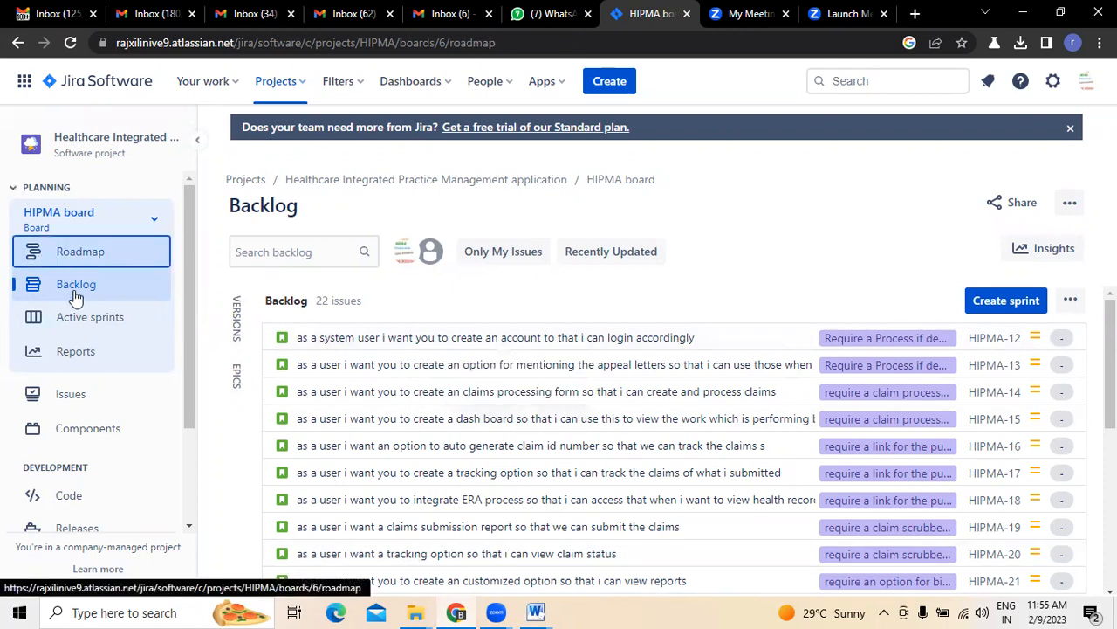
click(76, 288)
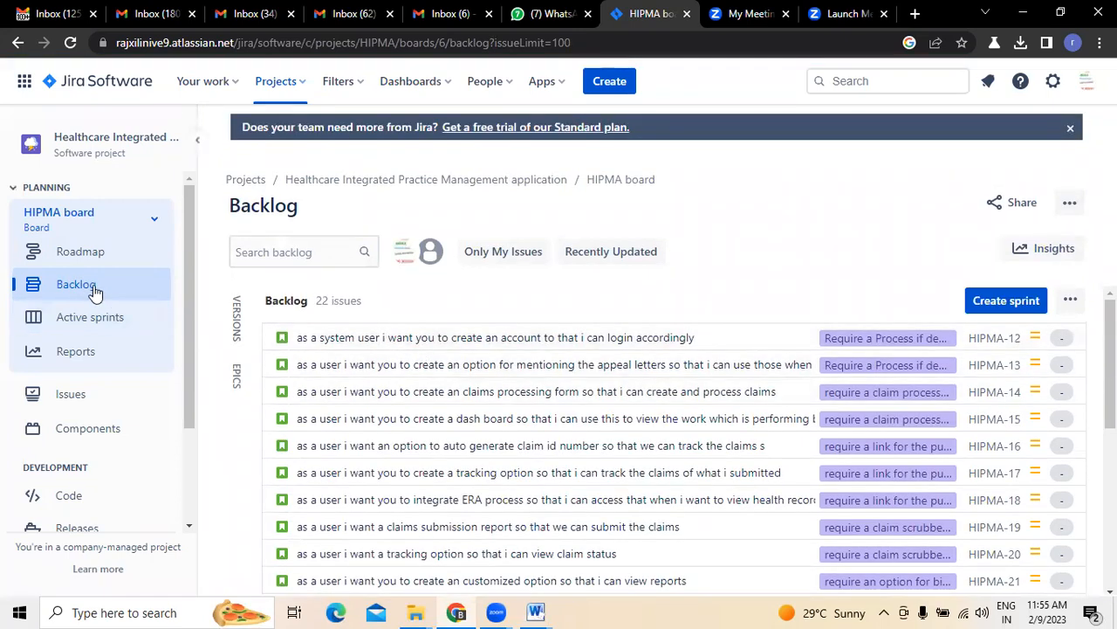
click(327, 339)
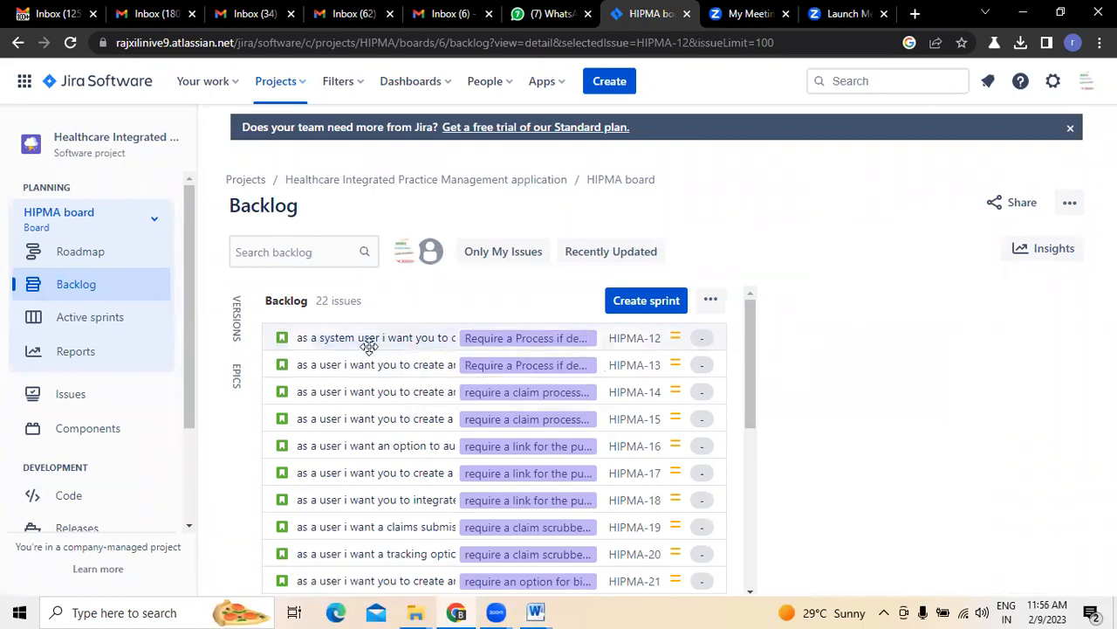
Open the HIPMA-12 account-creation story's detail panel and scroll back up to its title
click(370, 340)
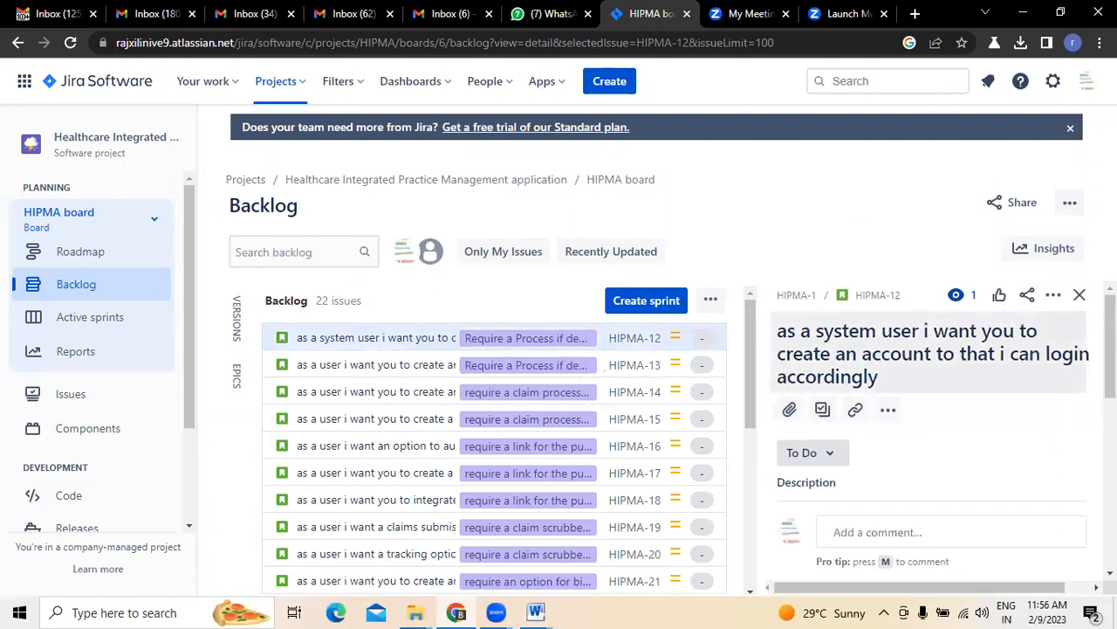
scroll(930, 419, down, 2)
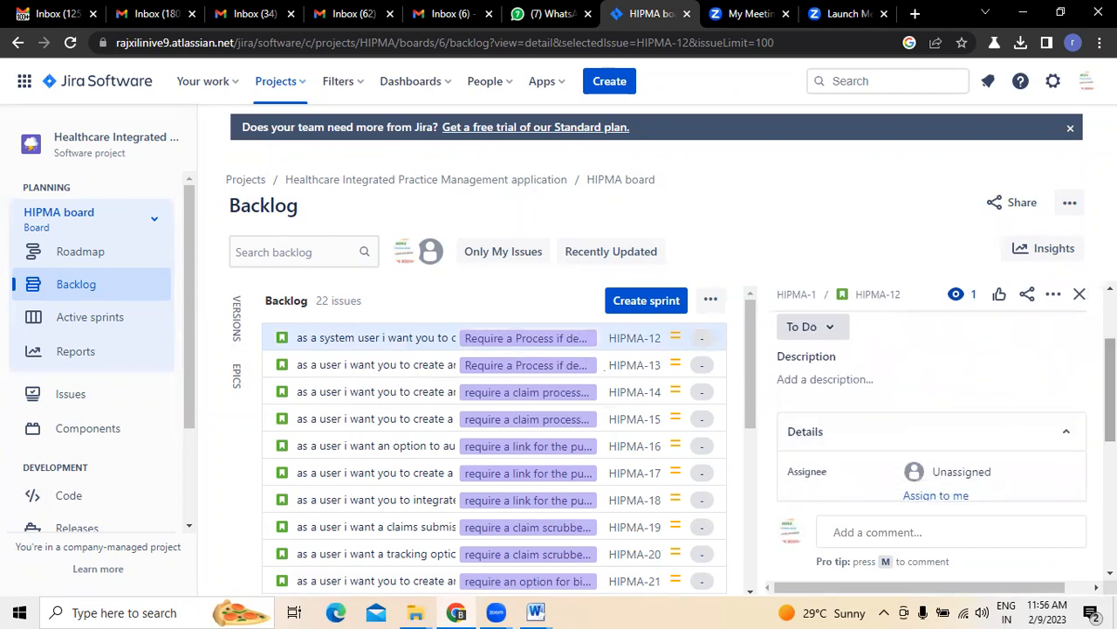
scroll(929, 419, up, 1)
scroll(917, 367, up, 2)
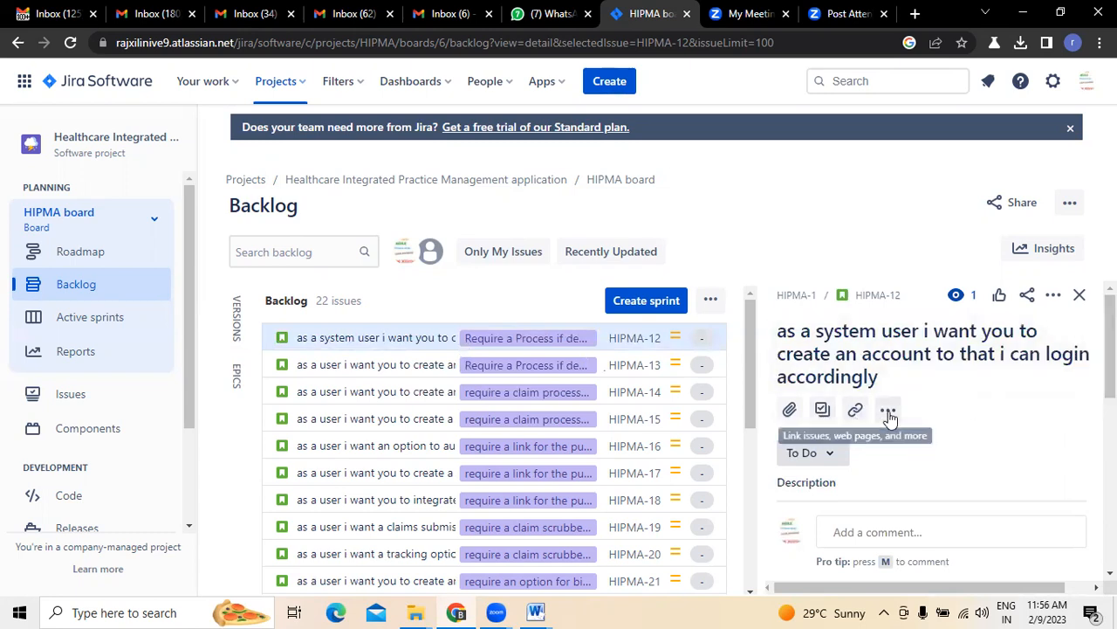
Add subtasks 'creating UI / UX designing' and 'coding for this functionality' to HIPMA-12
click(822, 410)
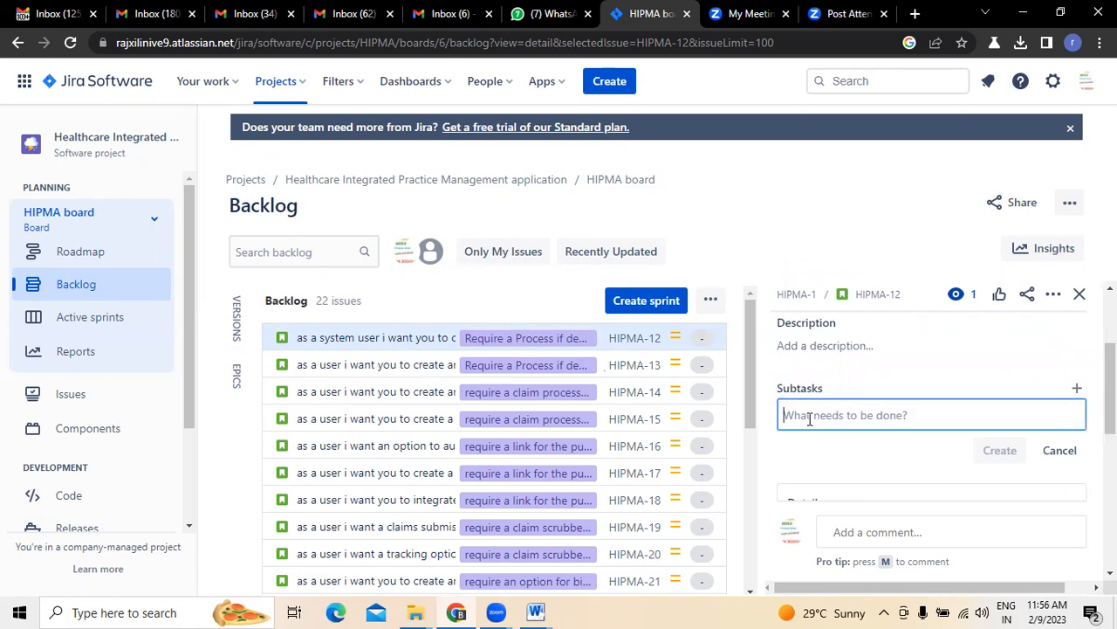
text(creat)
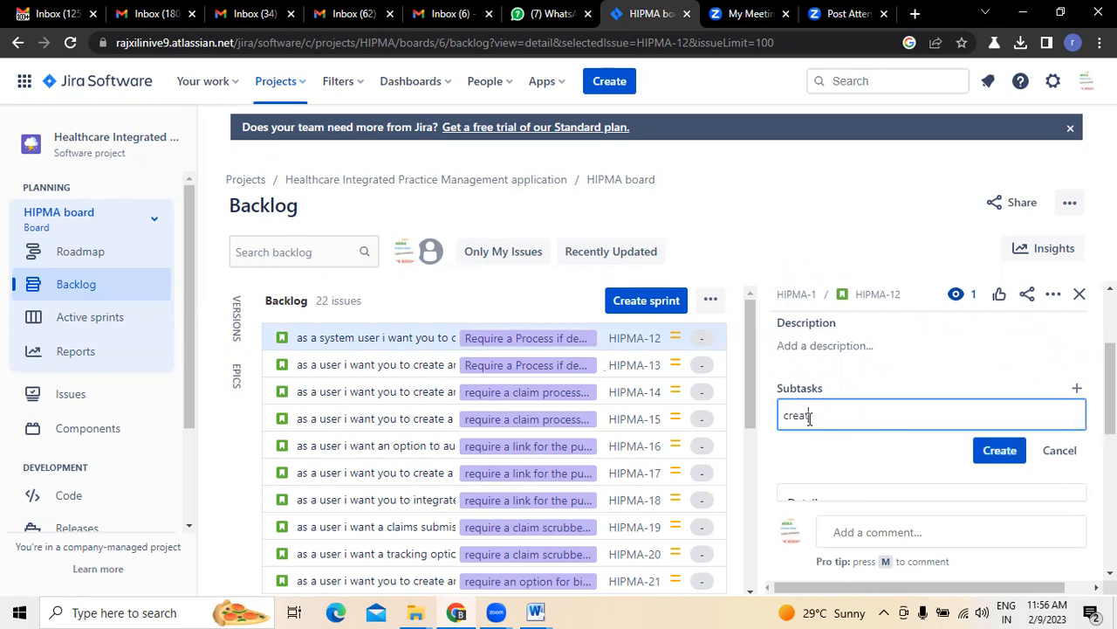
text(ing UI / UX desining)
key(BackSpace)
key(BackSpace)
key(BackSpace)
key(BackSpace)
text(gning)
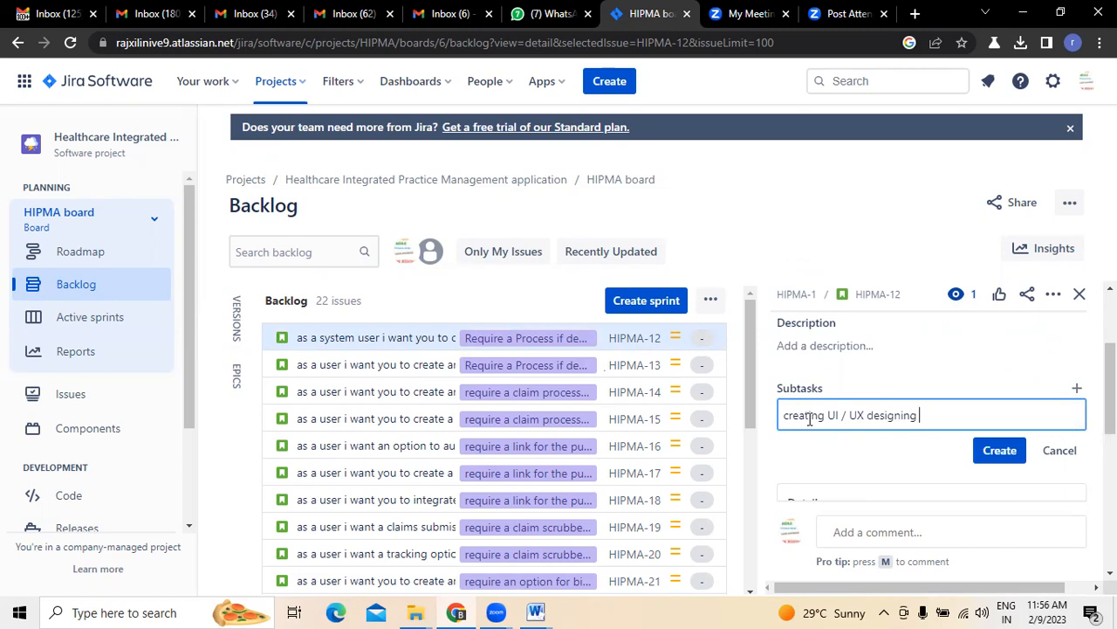
click(1002, 450)
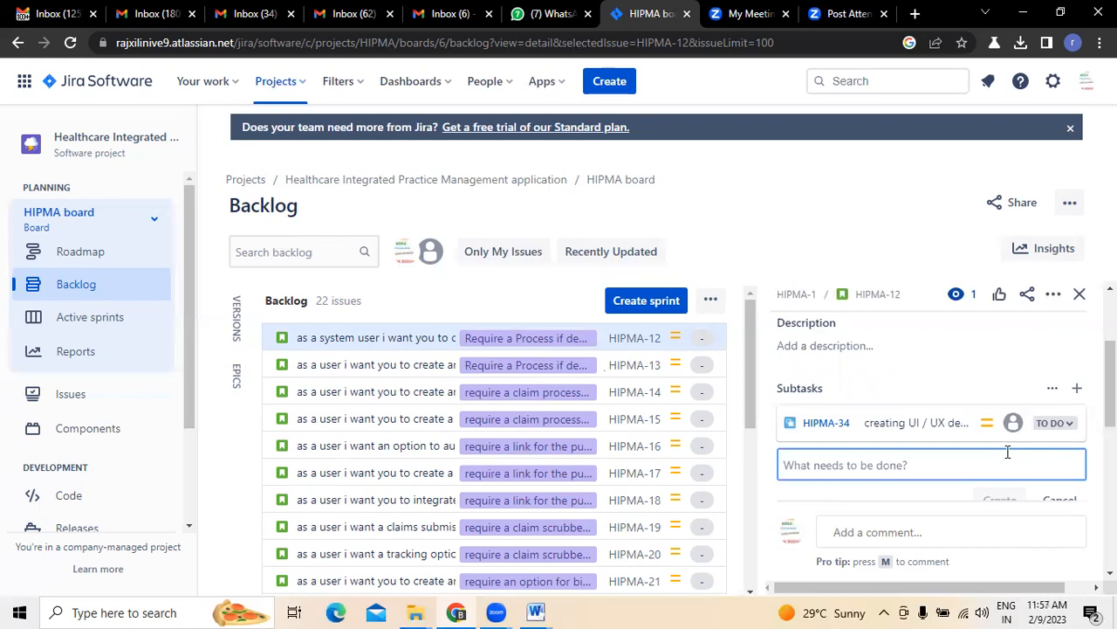
text(coding )
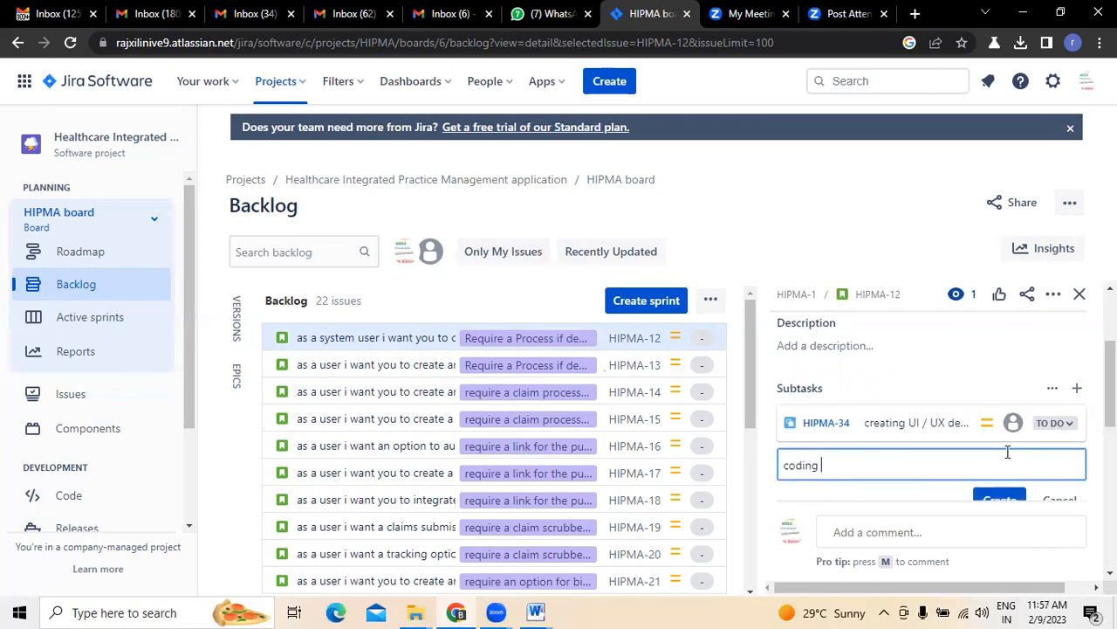
text(for this t)
text(ucntionality)
right_click(872, 463)
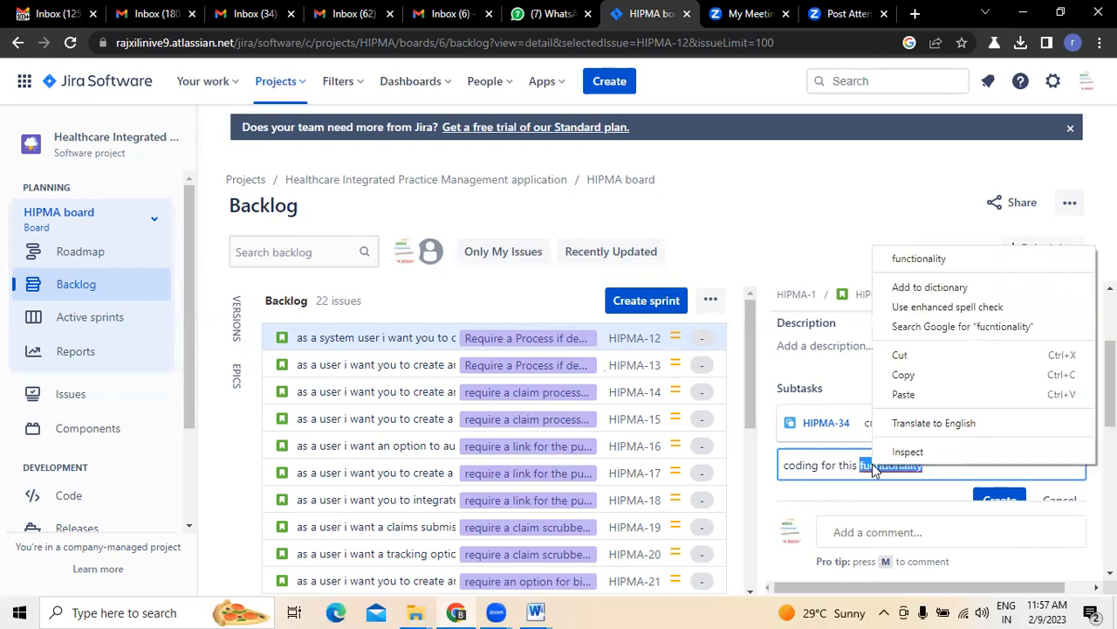
click(919, 260)
scroll(925, 410, down, 2)
click(997, 337)
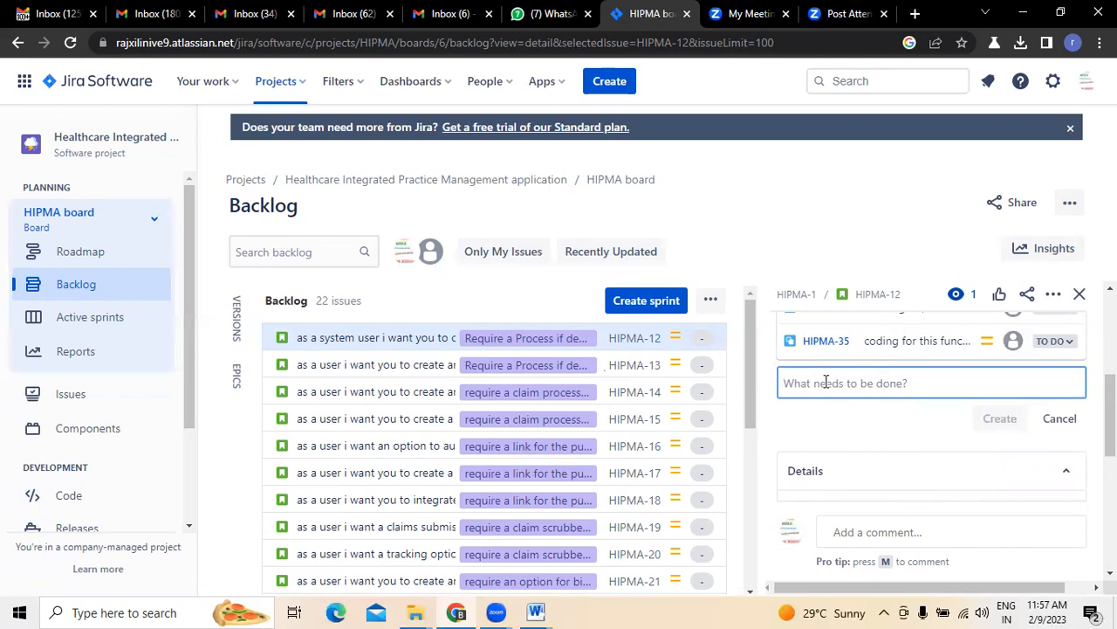
Add subtasks 'performing testing for that functionality' and 'data base designing' to HIPMA-12
text(testing)
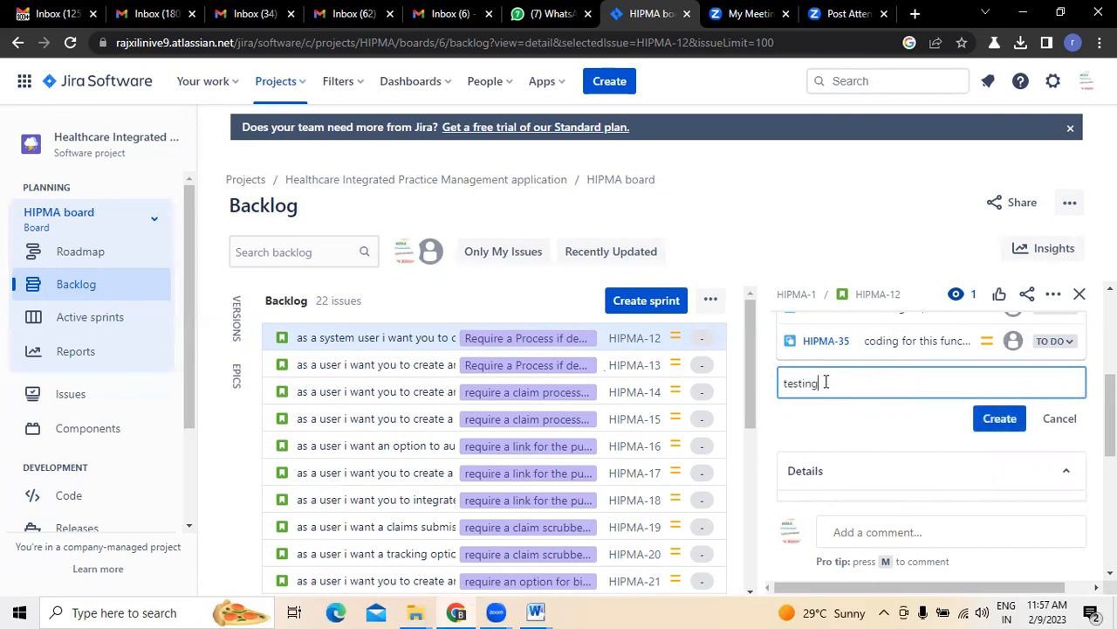
key(BackSpace)
key(BackSpace)
key(BackSpace)
key(BackSpace)
key(BackSpace)
key(BackSpace)
key(BackSpace)
key(BackSpace)
text(performing testing )
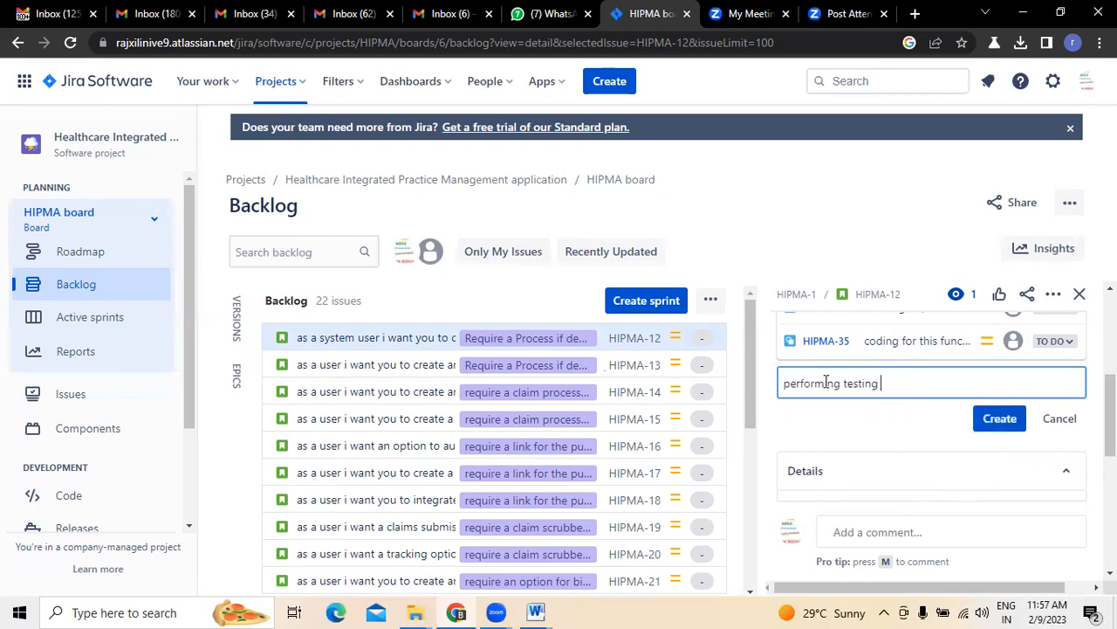
text(for that functionallity)
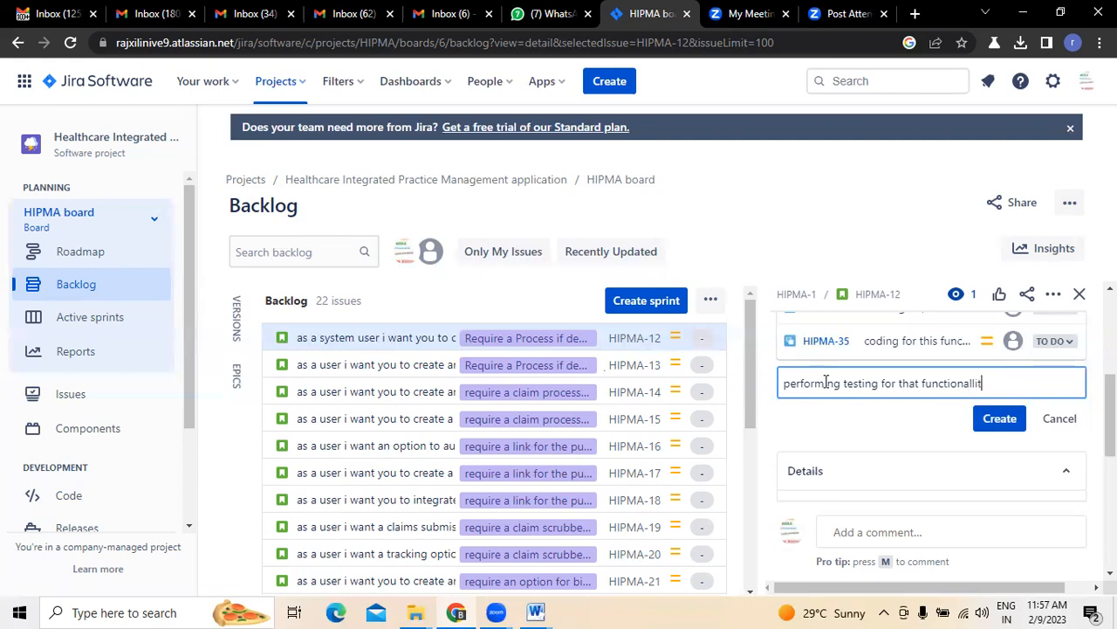
right_click(943, 383)
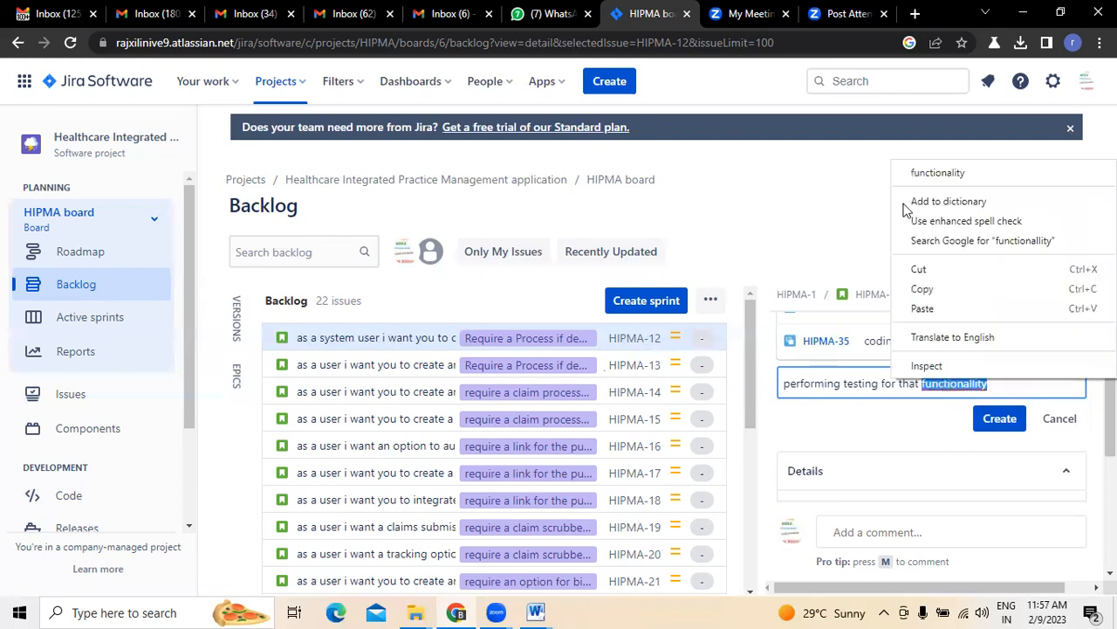
click(908, 169)
click(1009, 425)
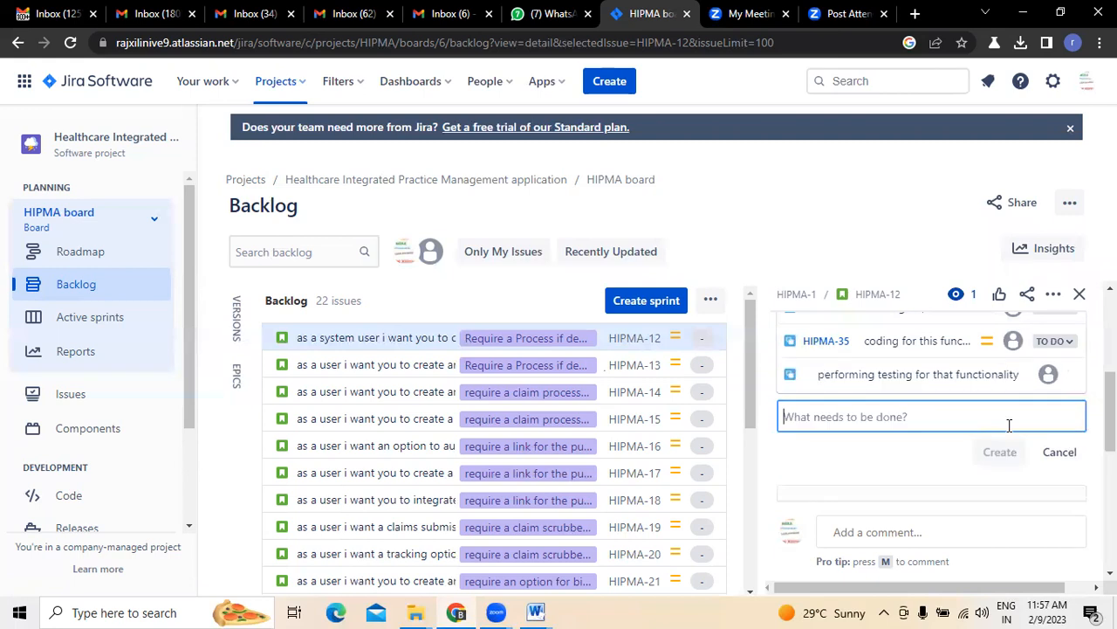
text(da)
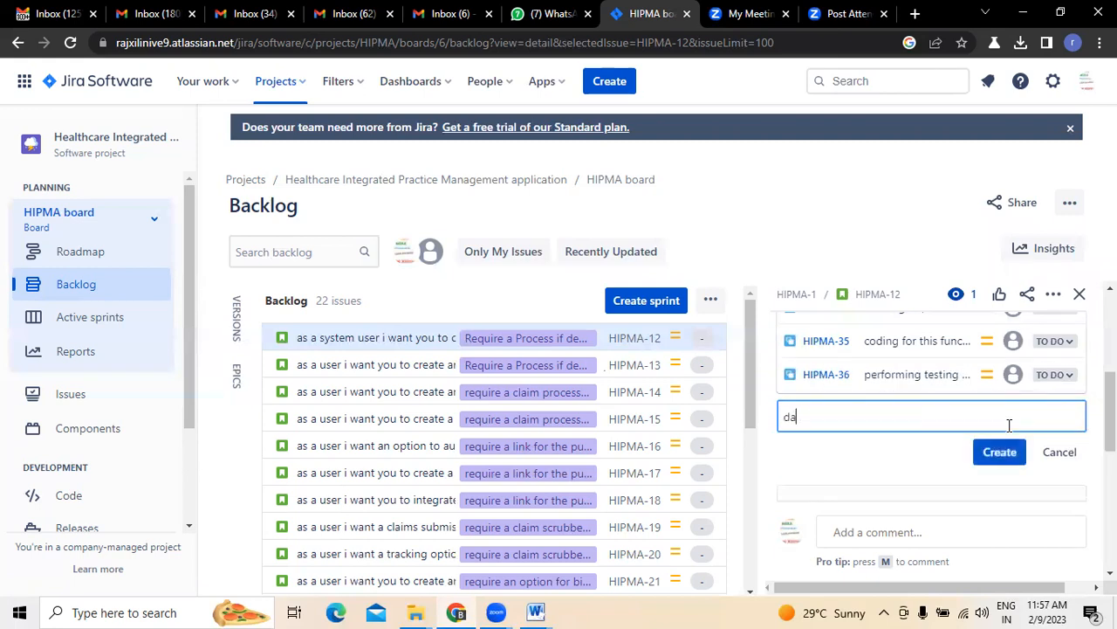
text(ta base designing)
click(1015, 456)
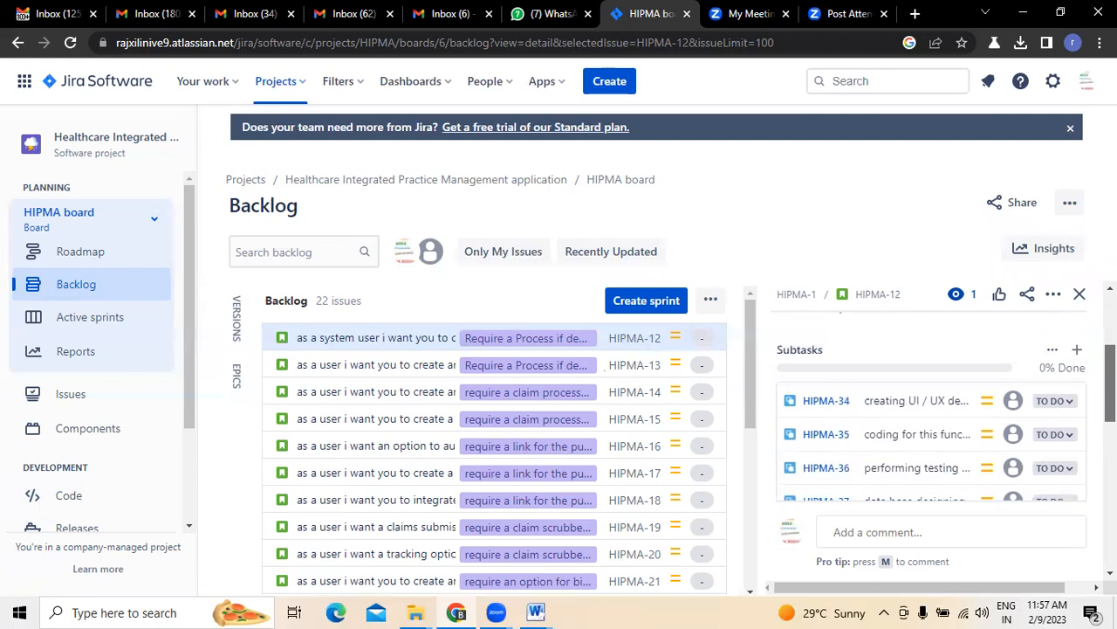
Check the four To Do subtasks HIPMA-34 to HIPMA-37, then call up the Word document previews
scroll(925, 393, up, 5)
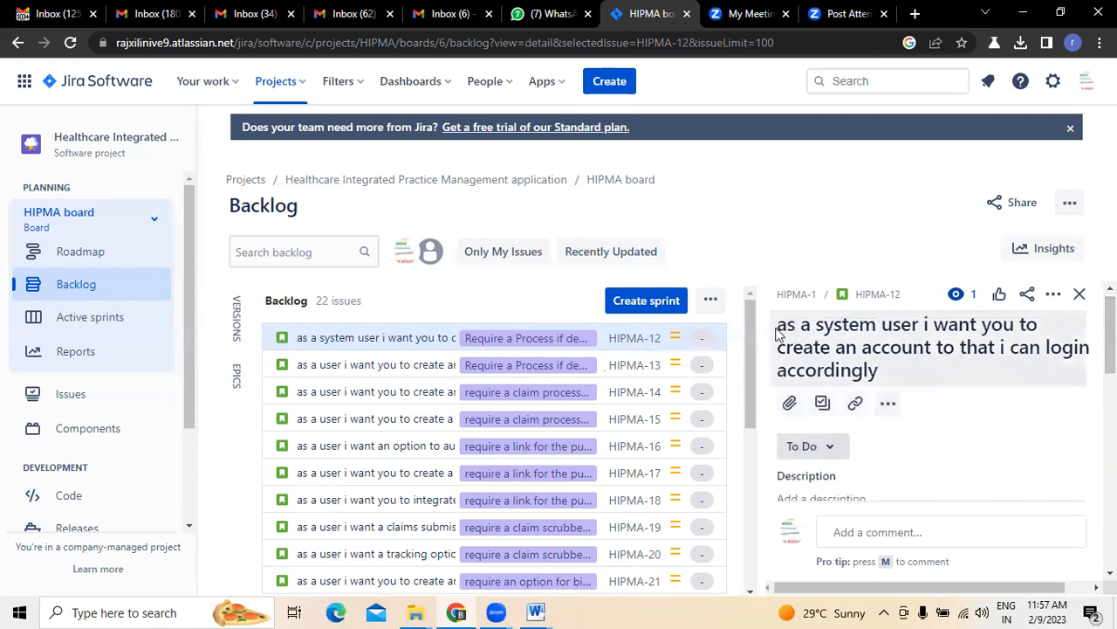
scroll(922, 393, down, 5)
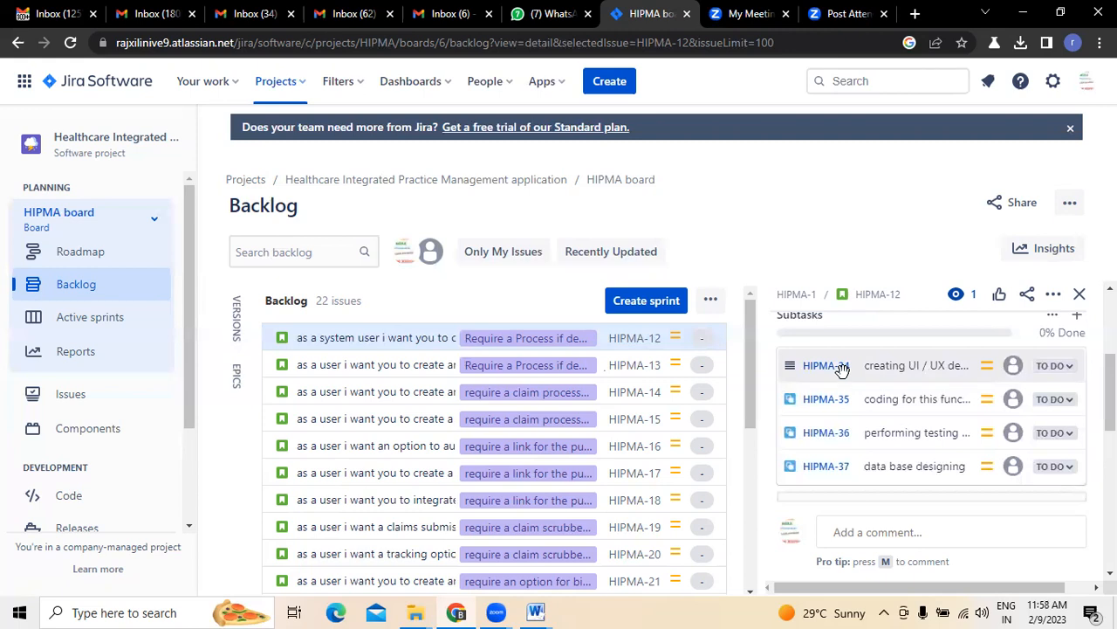
click(1110, 288)
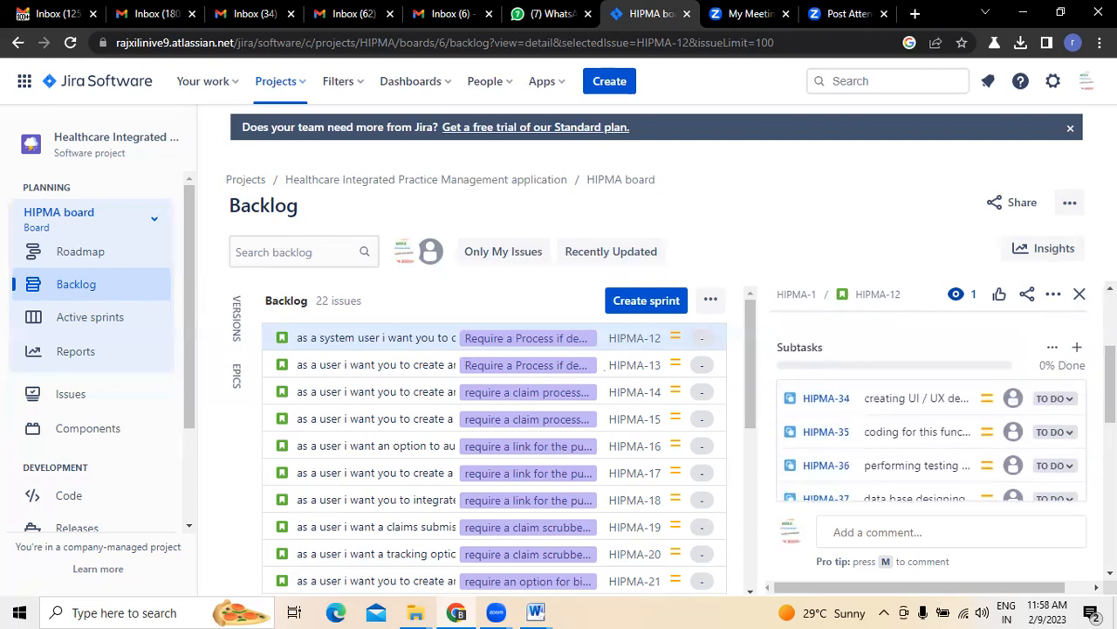
click(535, 612)
Append '- we user poker gaming technique' to item 2 in Document2, then return to the Jira backlog
click(783, 526)
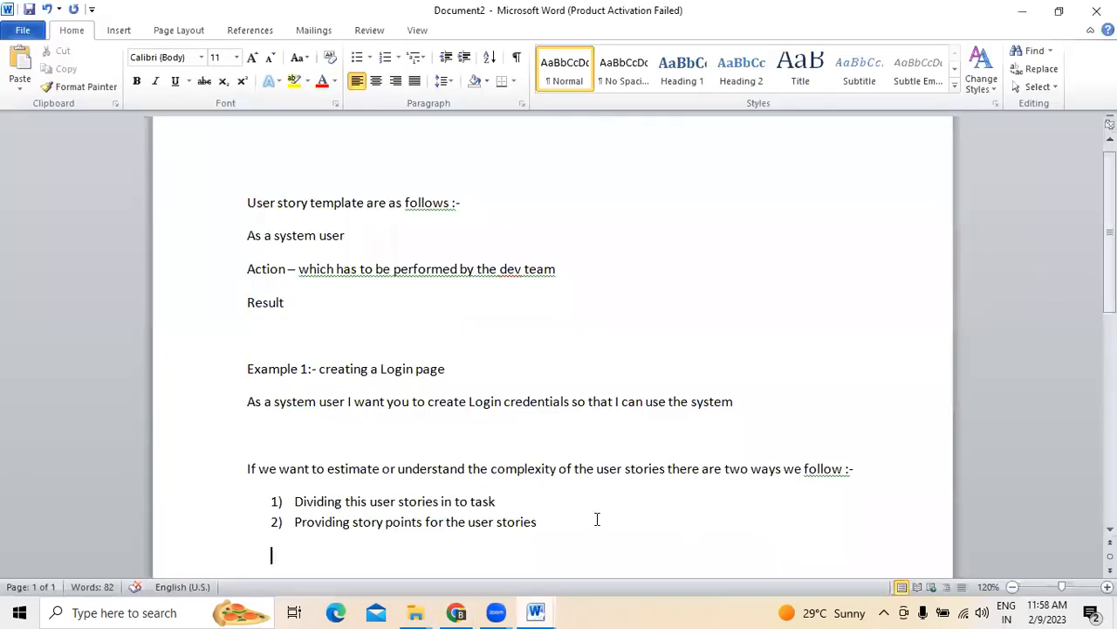
click(577, 522)
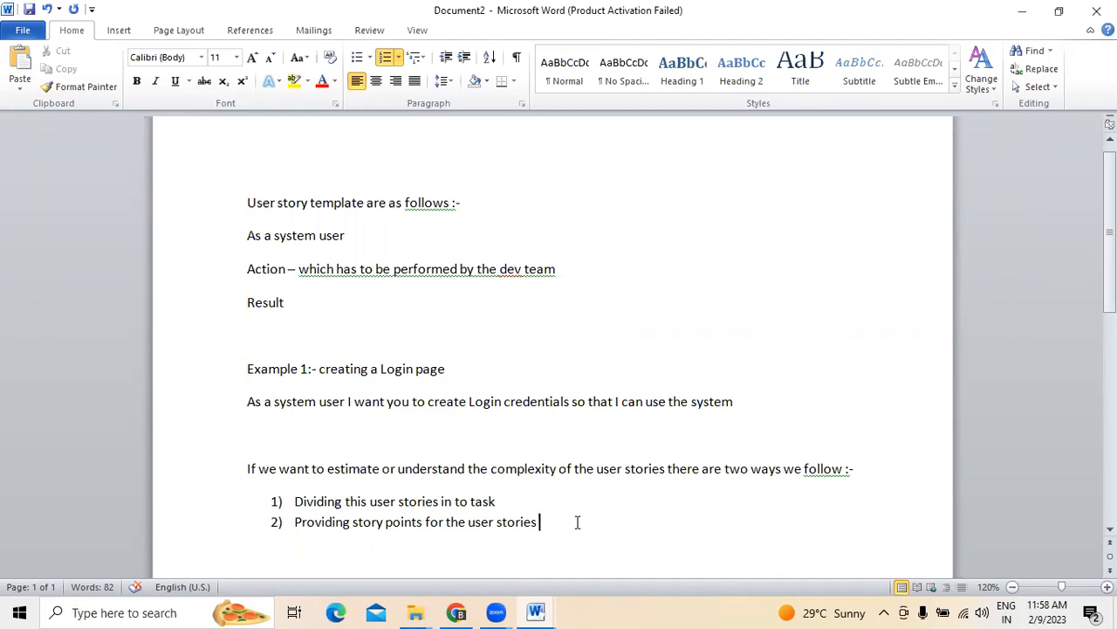
text(-)
text(we user )
text(poker gam)
text(ing technic)
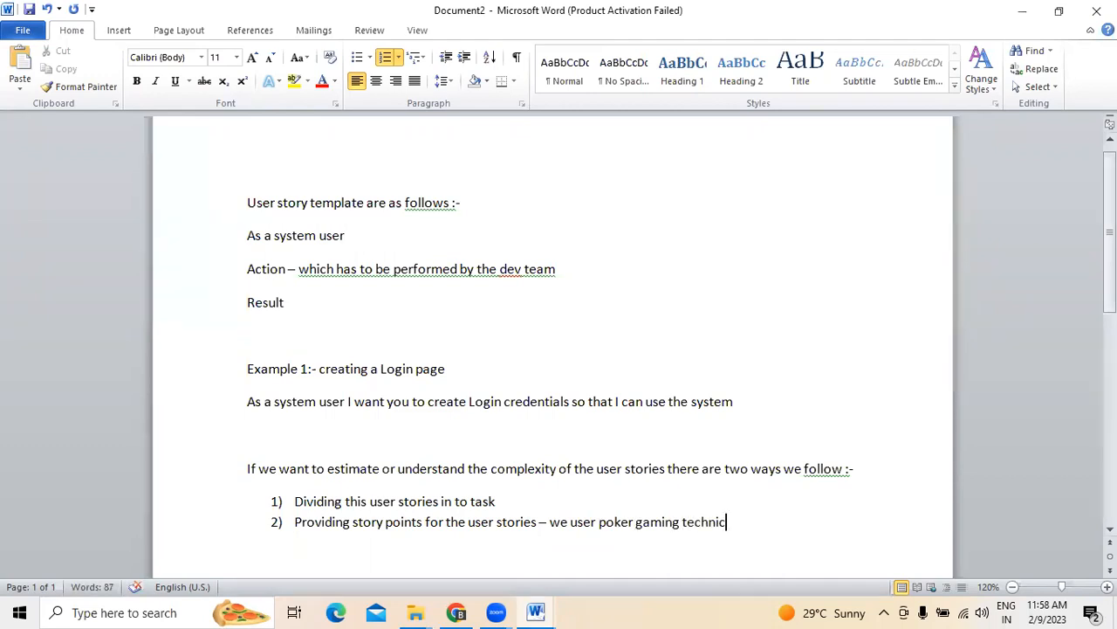
key(BackSpace)
text(que)
key(Return)
key(Return)
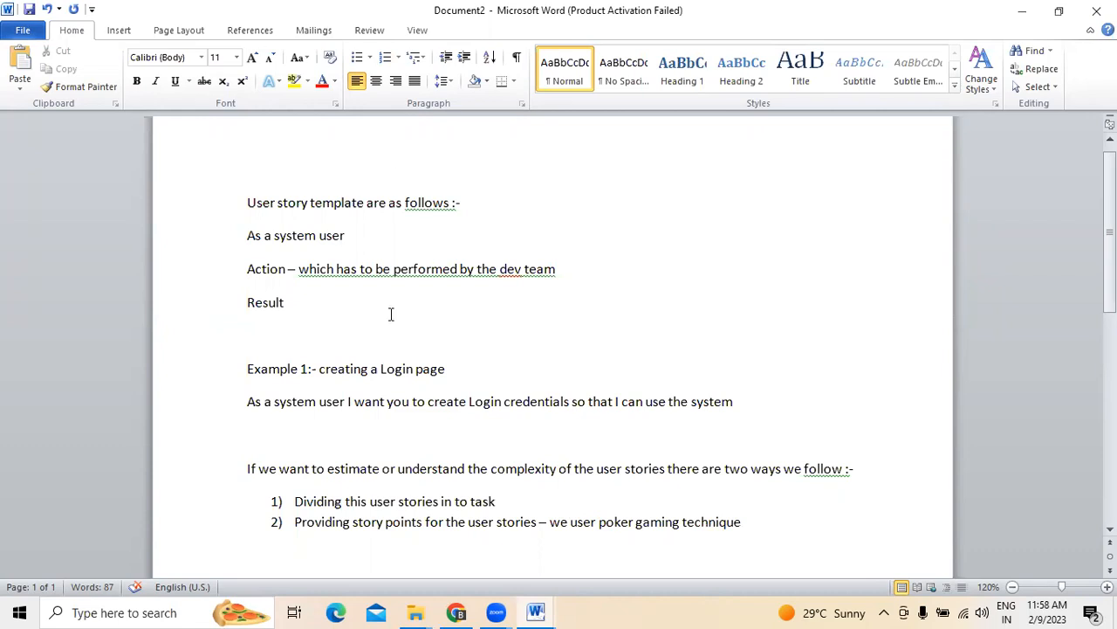
click(455, 607)
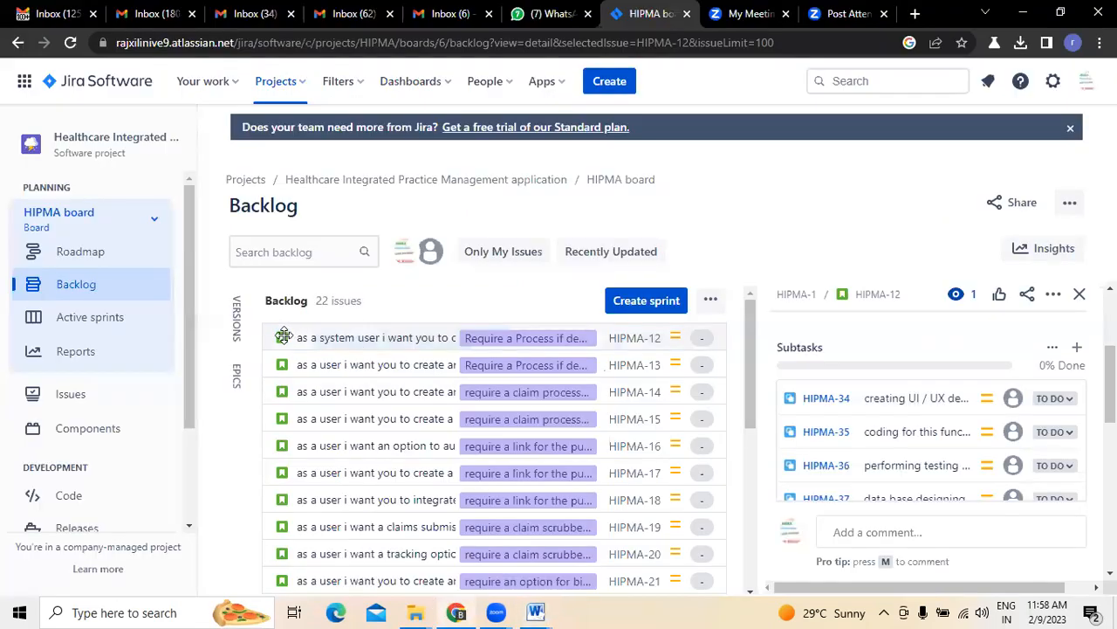
click(1080, 294)
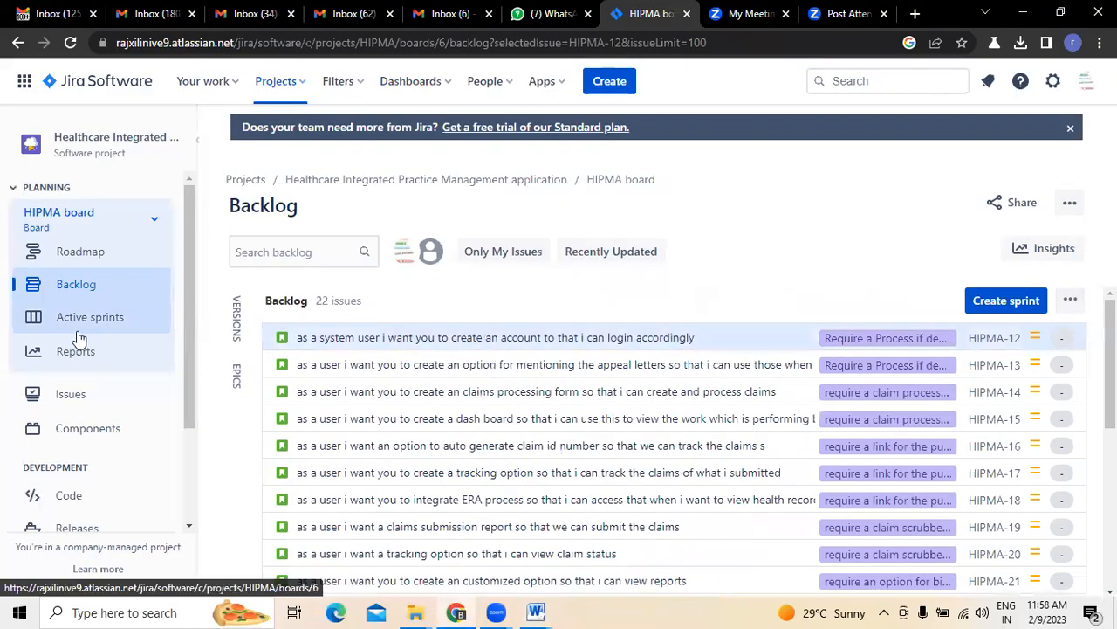
click(79, 285)
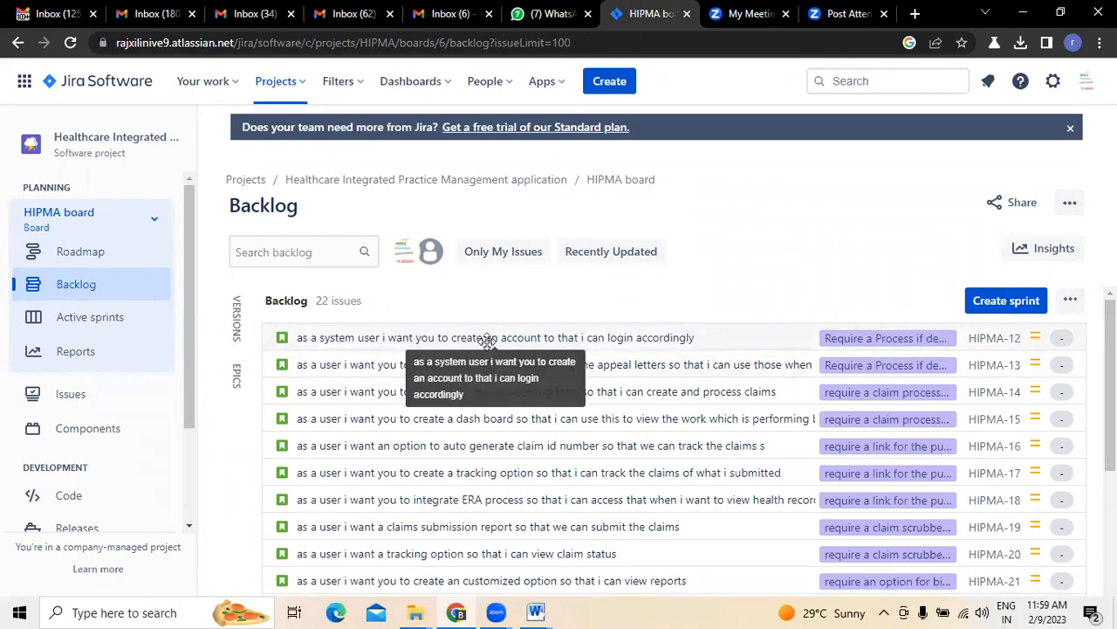
click(487, 340)
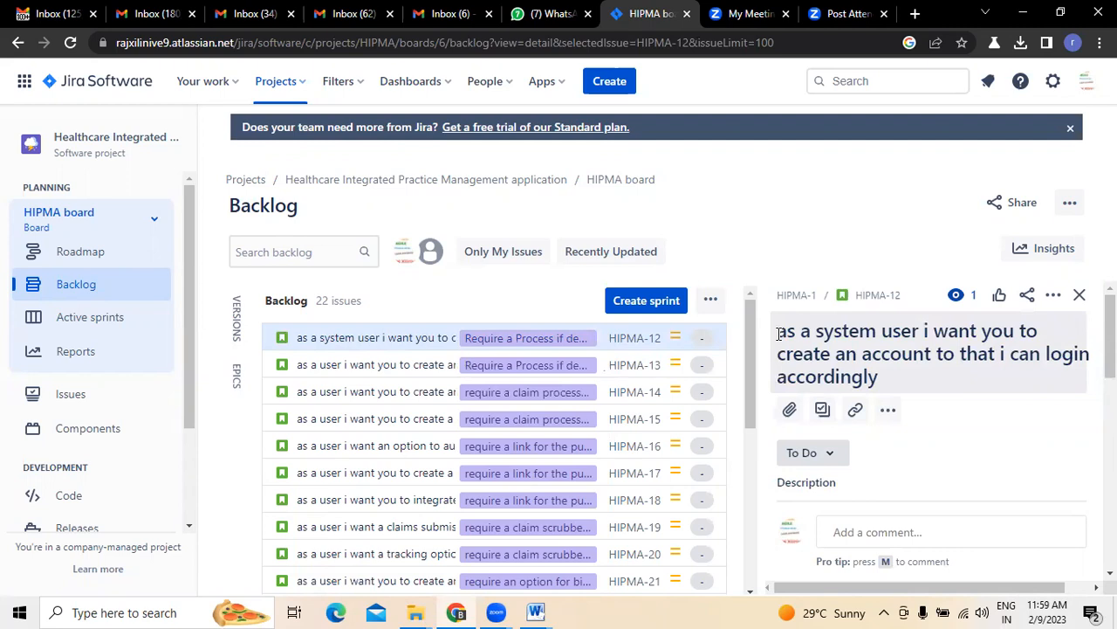
mouse_move(536, 609)
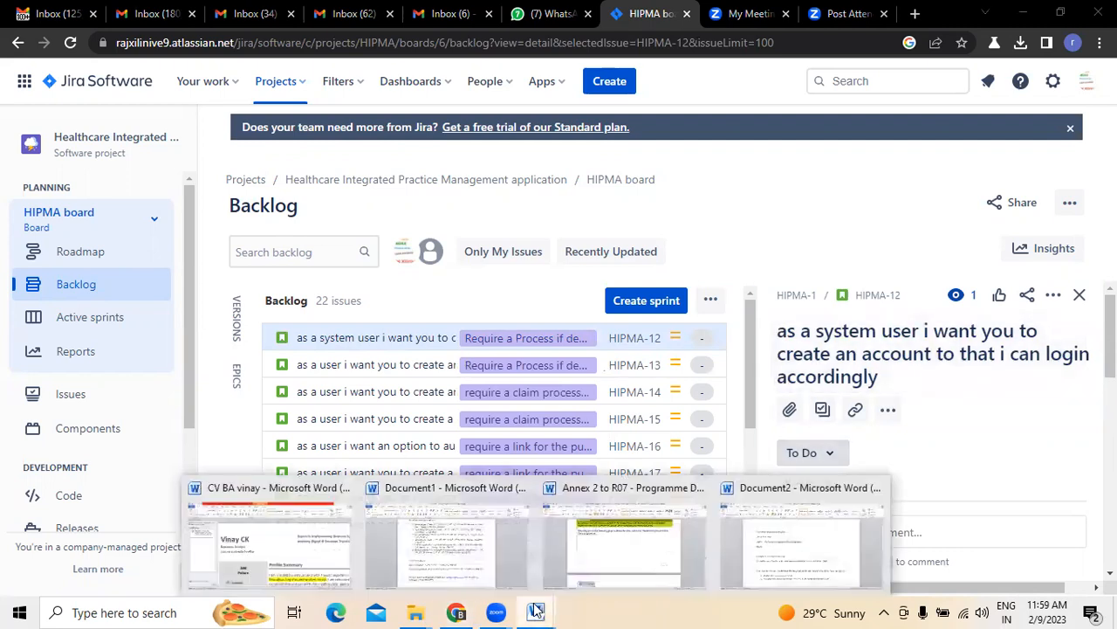
Add a 'Fibonacci series' line with '1235813......' beneath it, then go back to Jira
click(880, 554)
click(590, 543)
text(fibonna)
key(BackSpace)
key(BackSpace)
text(acci series)
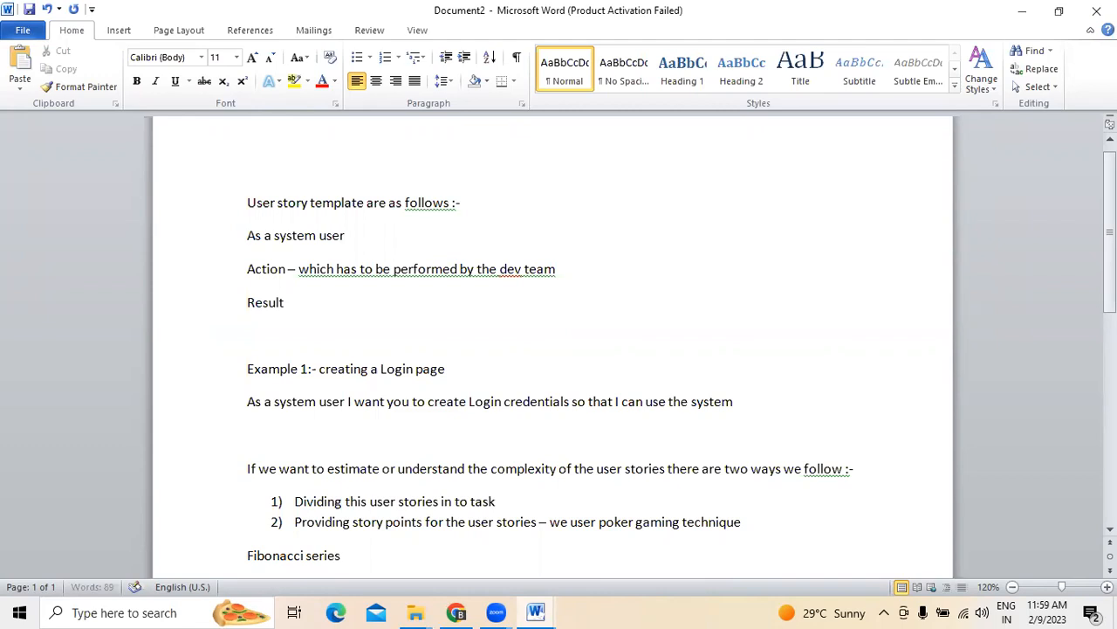
key(Return)
text(1235)
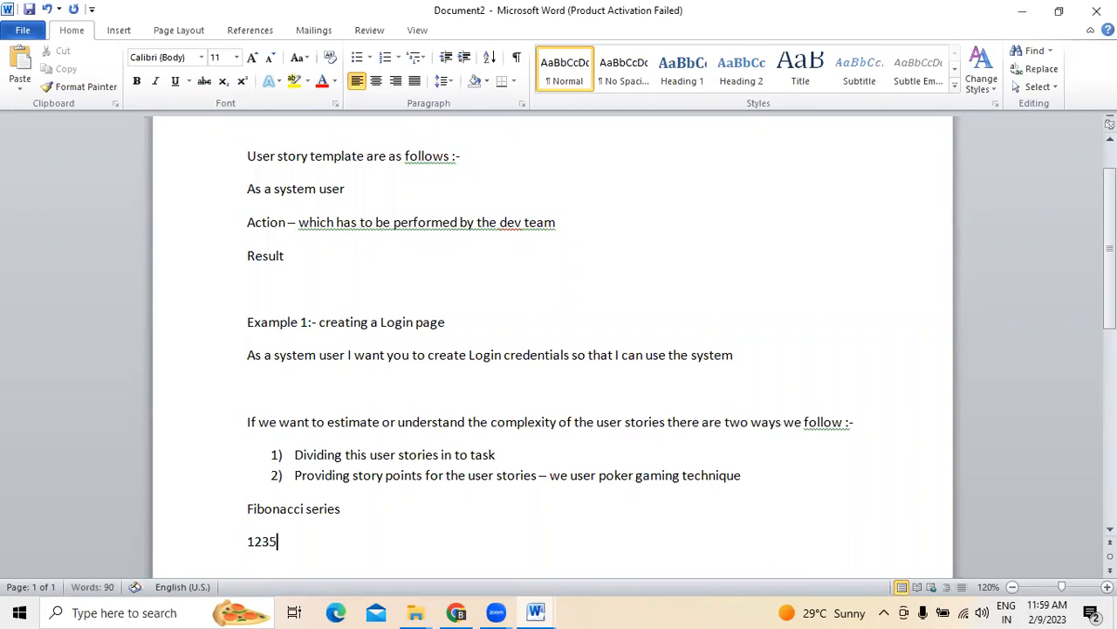
text(813......)
key(Return)
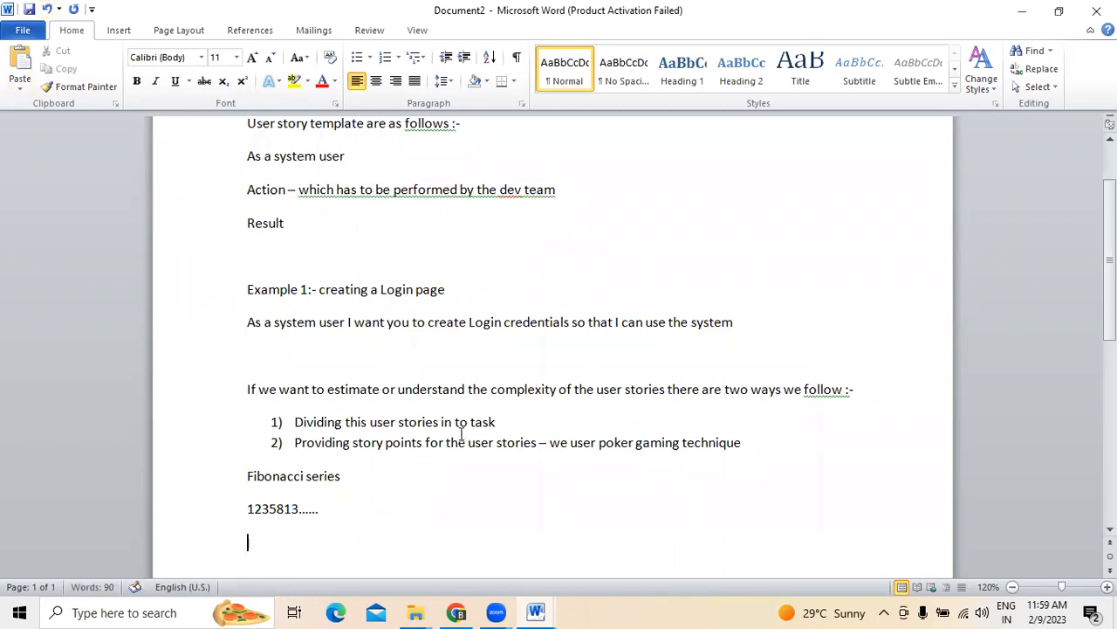
click(456, 612)
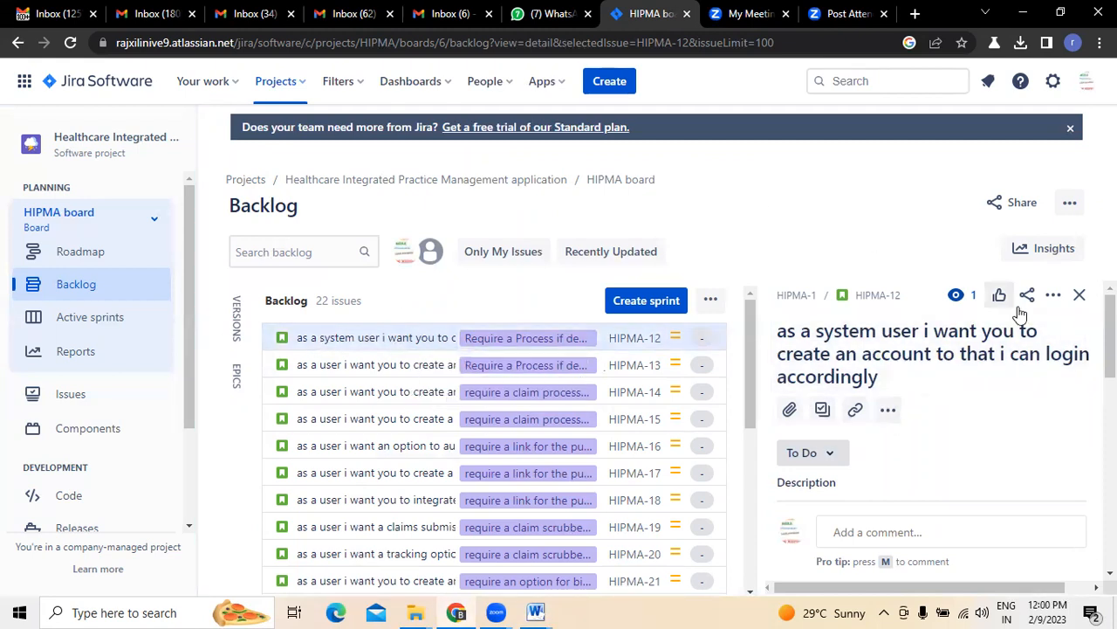
Close HIPMA-12's detail panel for the full-width backlog, then switch to Word's Document2
click(1080, 295)
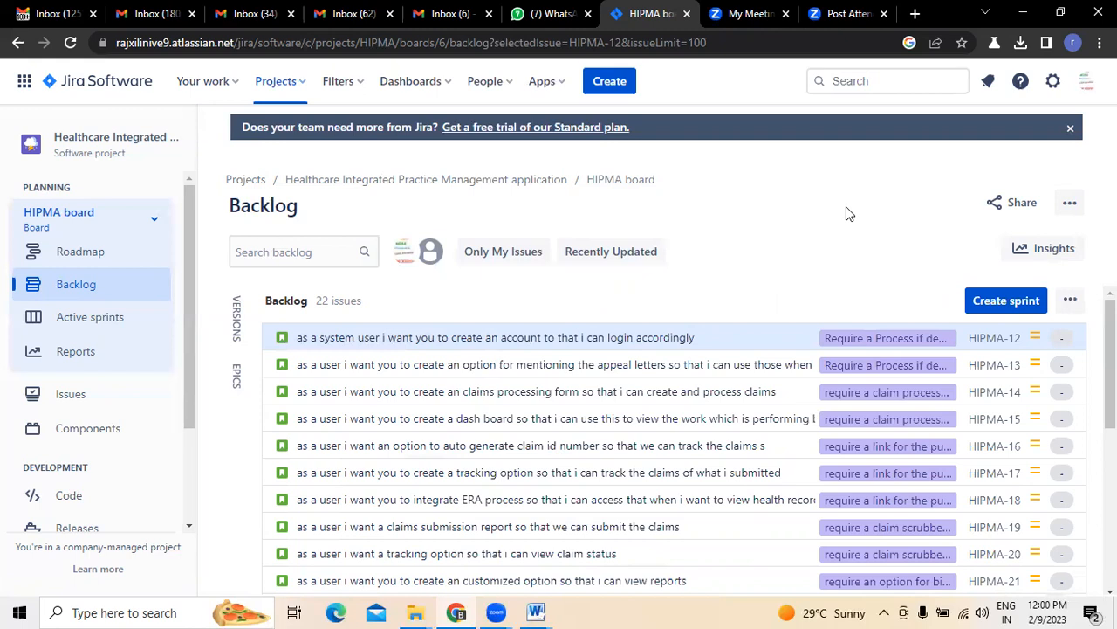
mouse_move(535, 610)
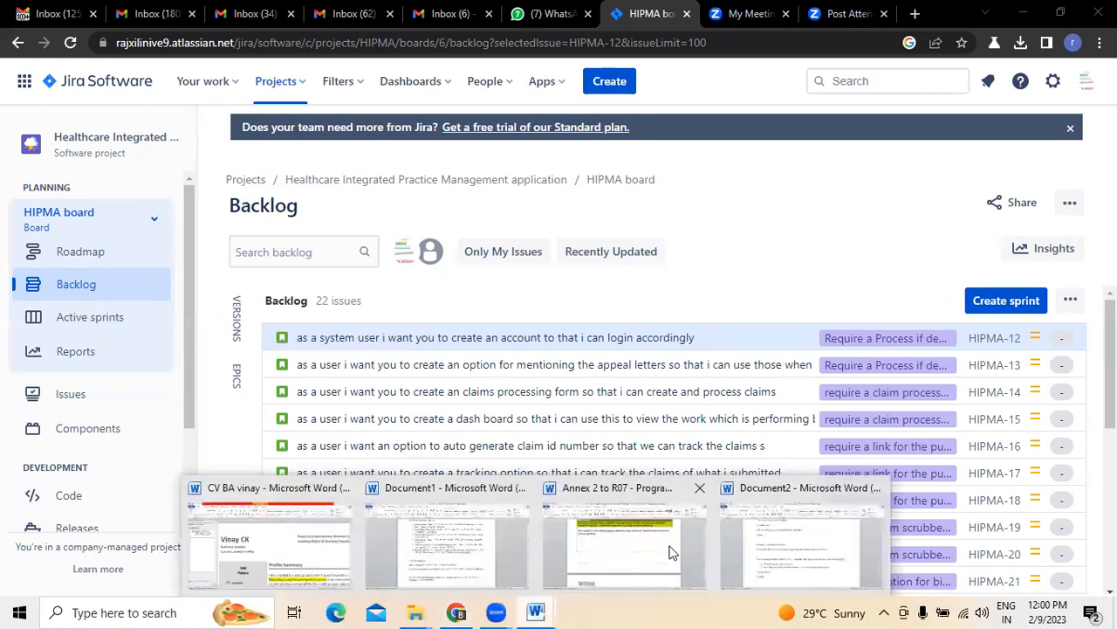
click(768, 550)
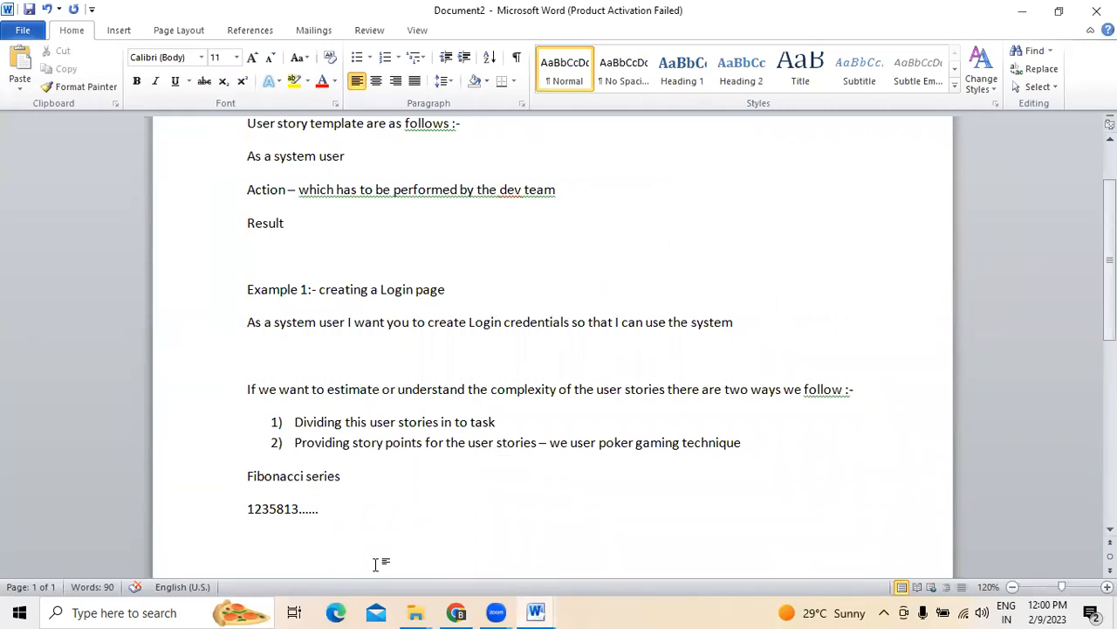
Type a '3 cs technique -' heading followed by Card, Conversation and Confirmation lines
text(3 cs techni)
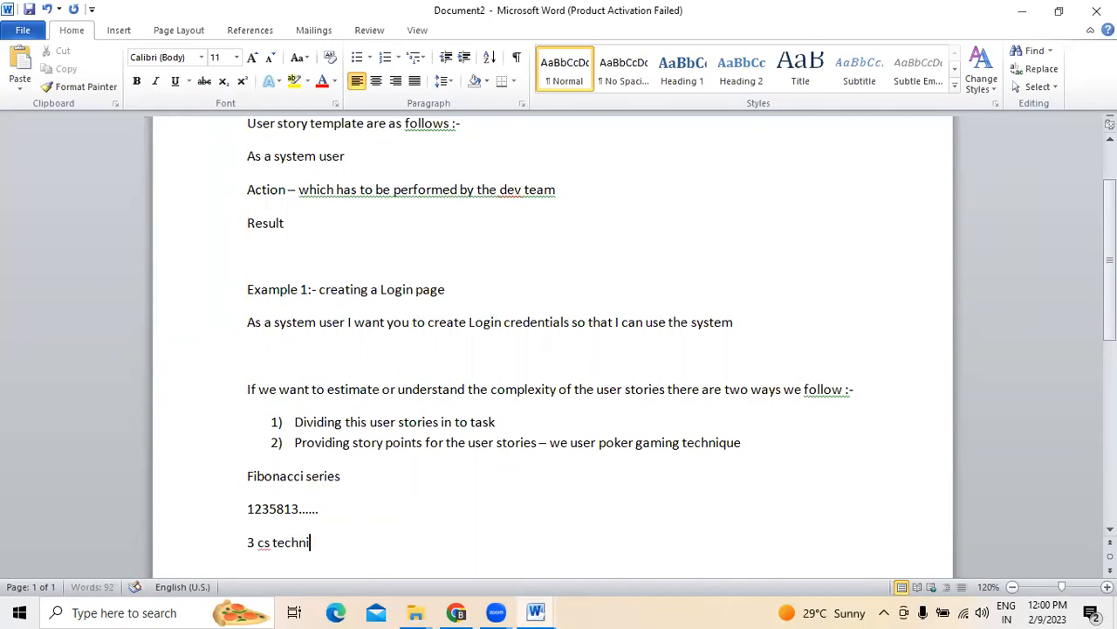
text(que -)
key(Return)
key(Return)
text(card)
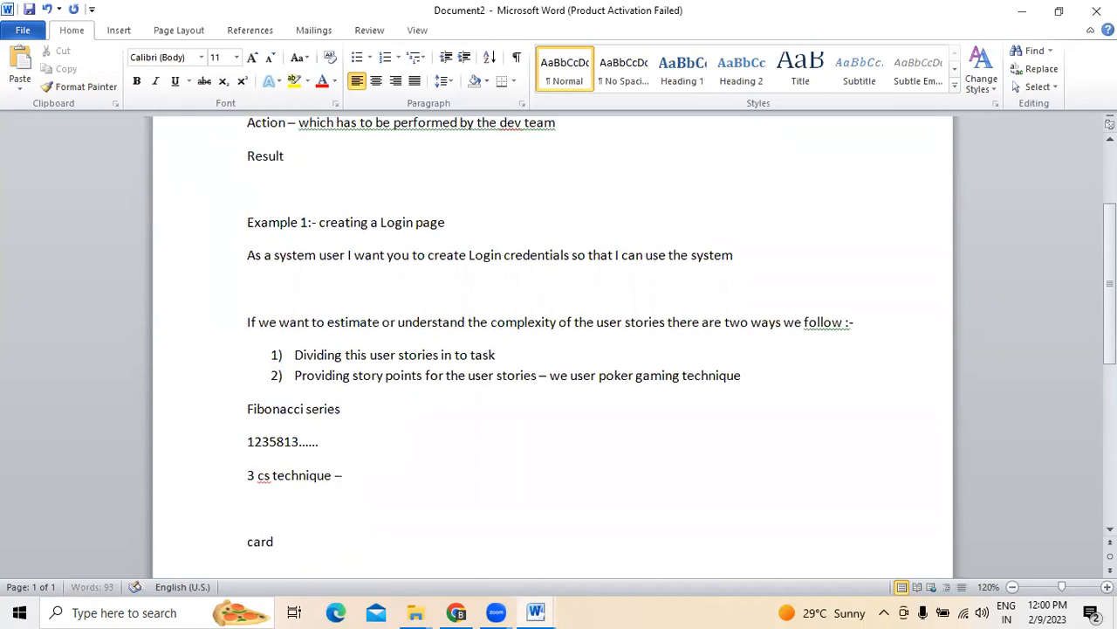
key(Return)
text(convesr)
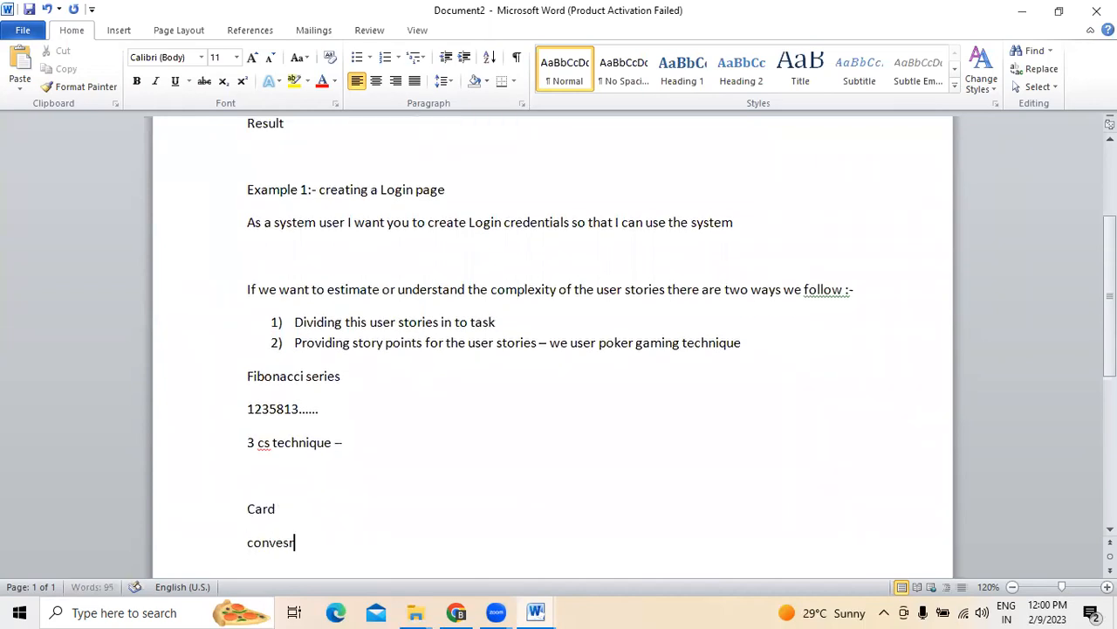
key(BackSpace)
key(BackSpace)
text(rsation)
key(Return)
text(co)
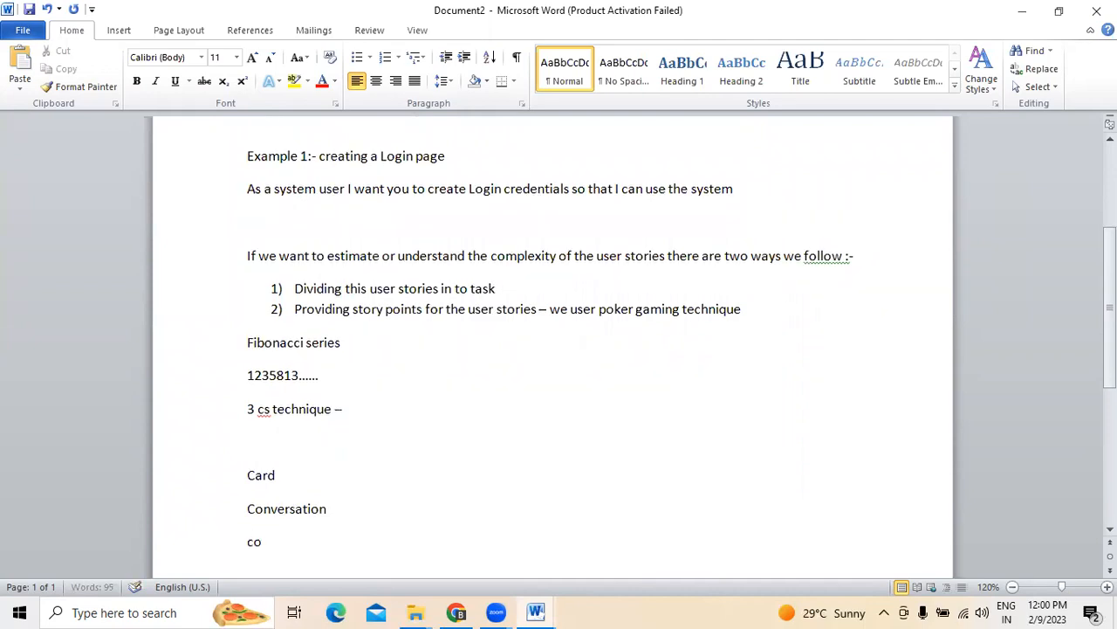
text(nfirmation)
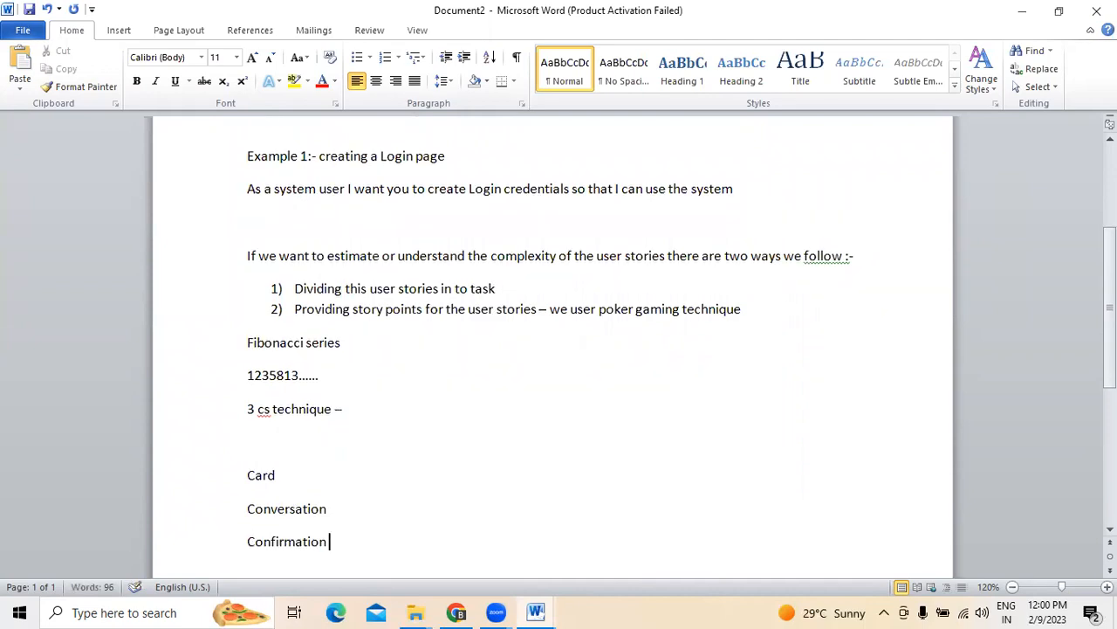
key(Return)
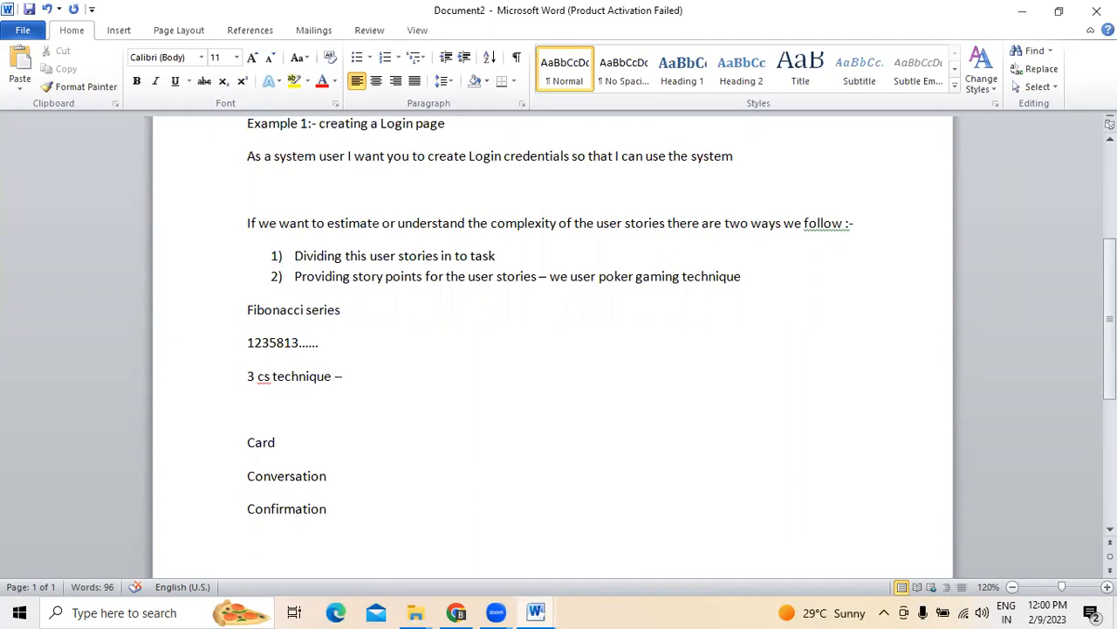
Explain Card: the user story is written on this card, given to attendees, who each give a number
click(295, 449)
text(- )
text(user stor)
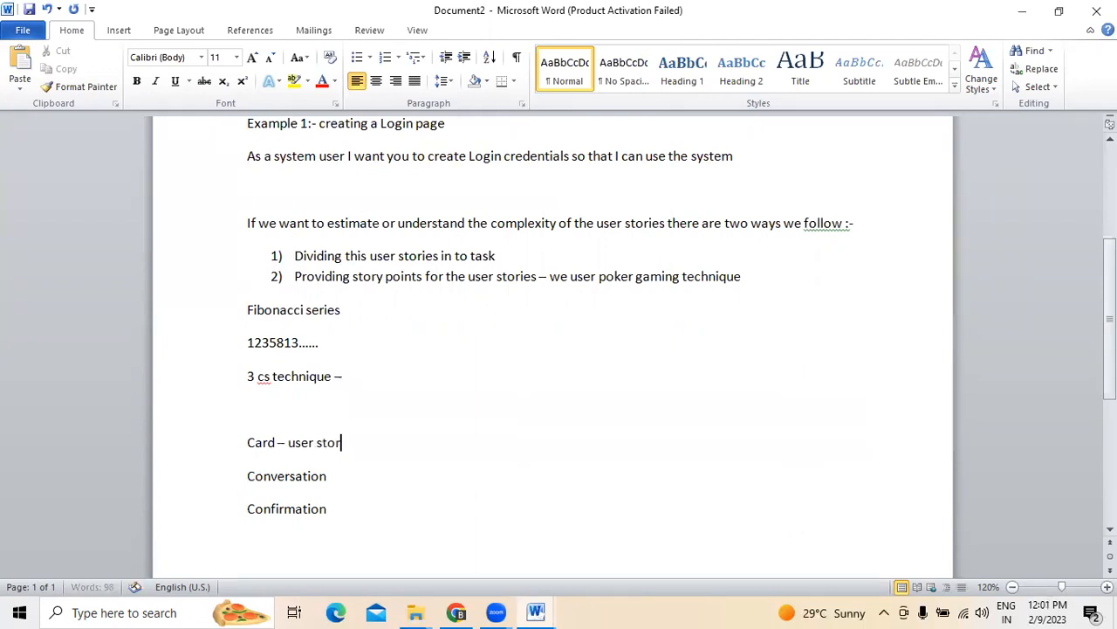
text(y will be)
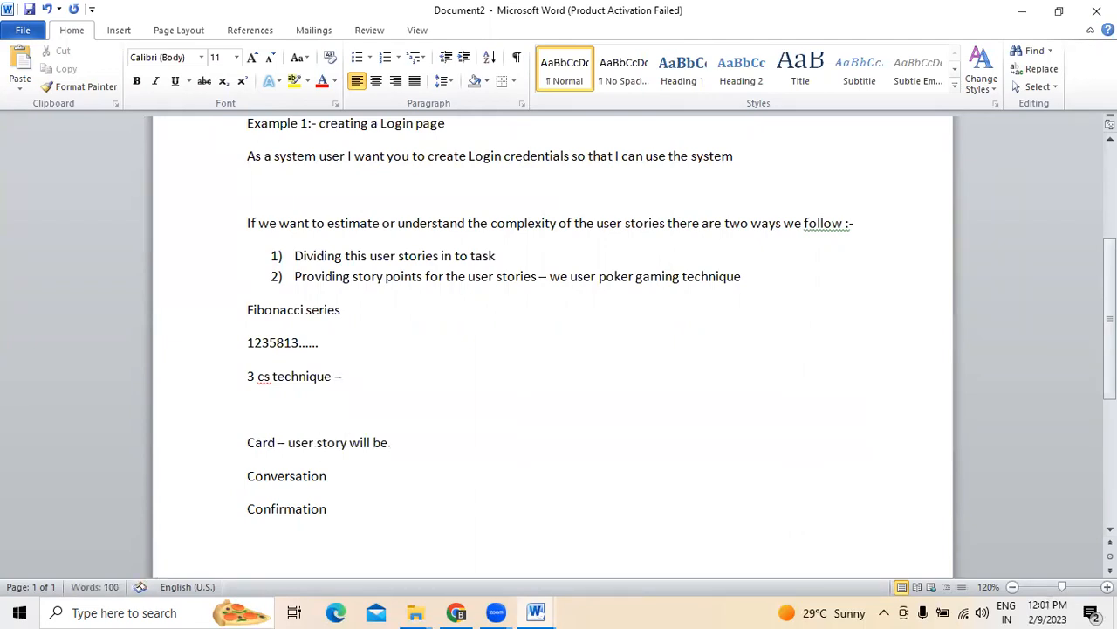
text( written on this card)
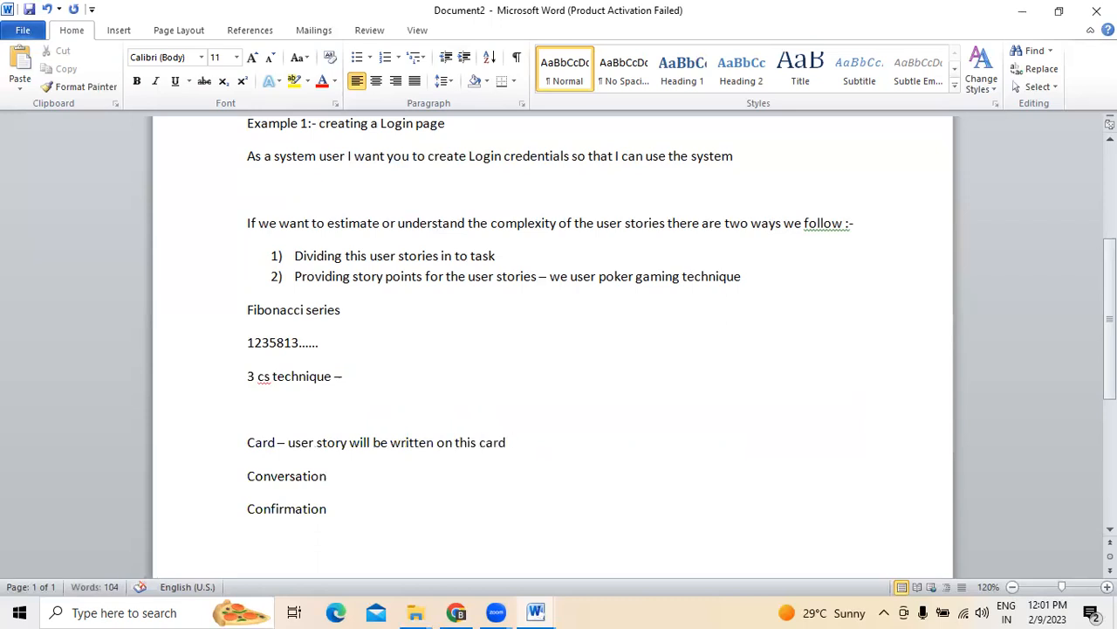
click(354, 479)
click(532, 434)
text(--- This will b)
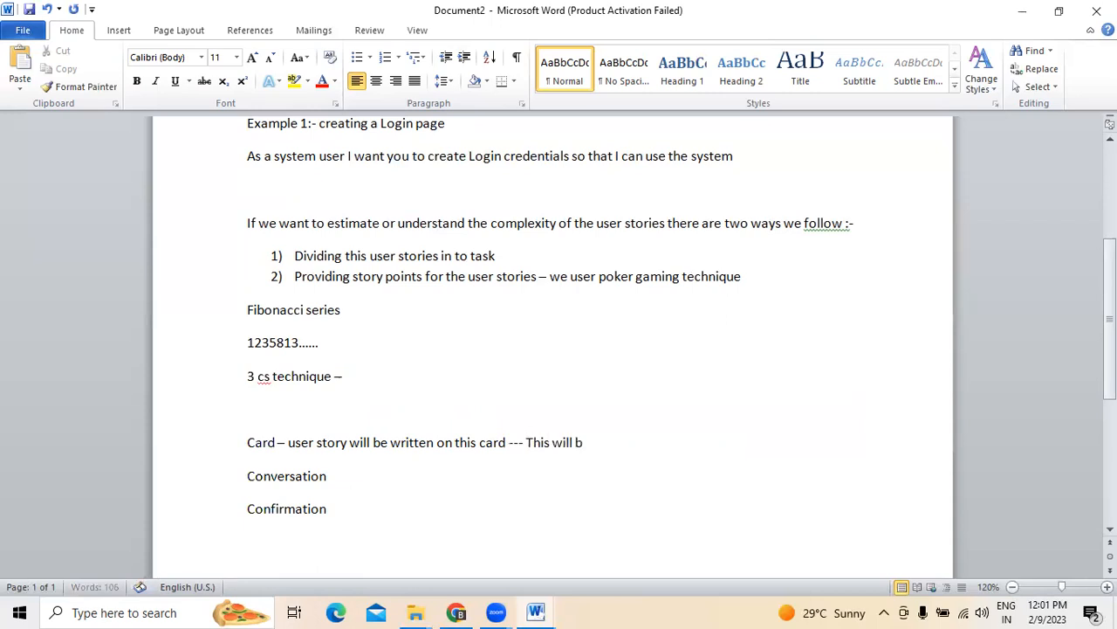
text(e given to all the attendees )
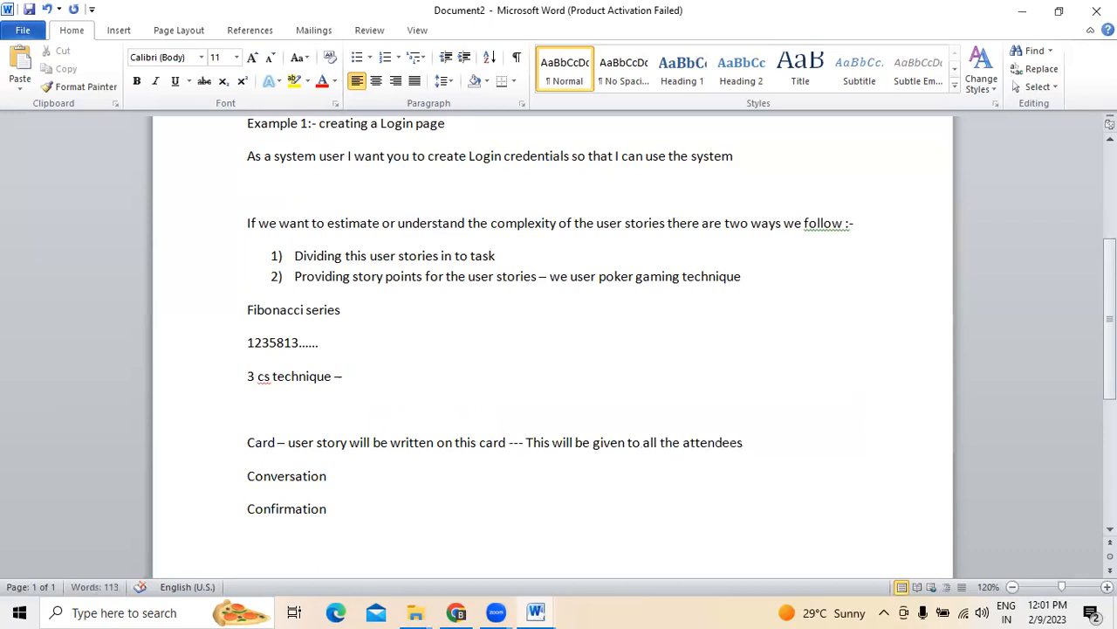
text(, now they ha)
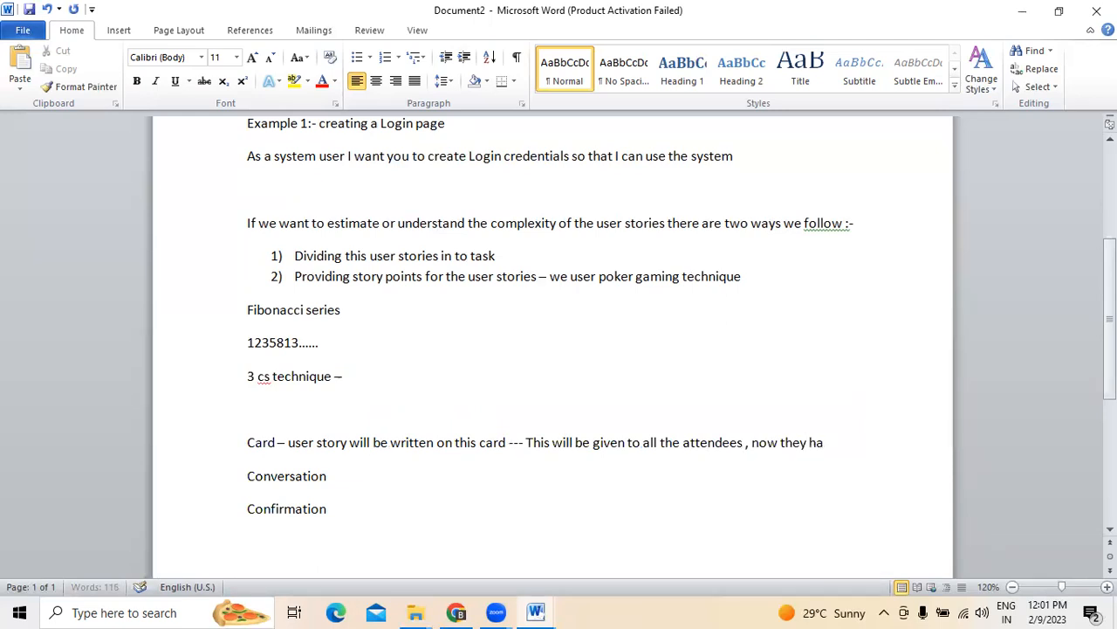
text(ve to giv)
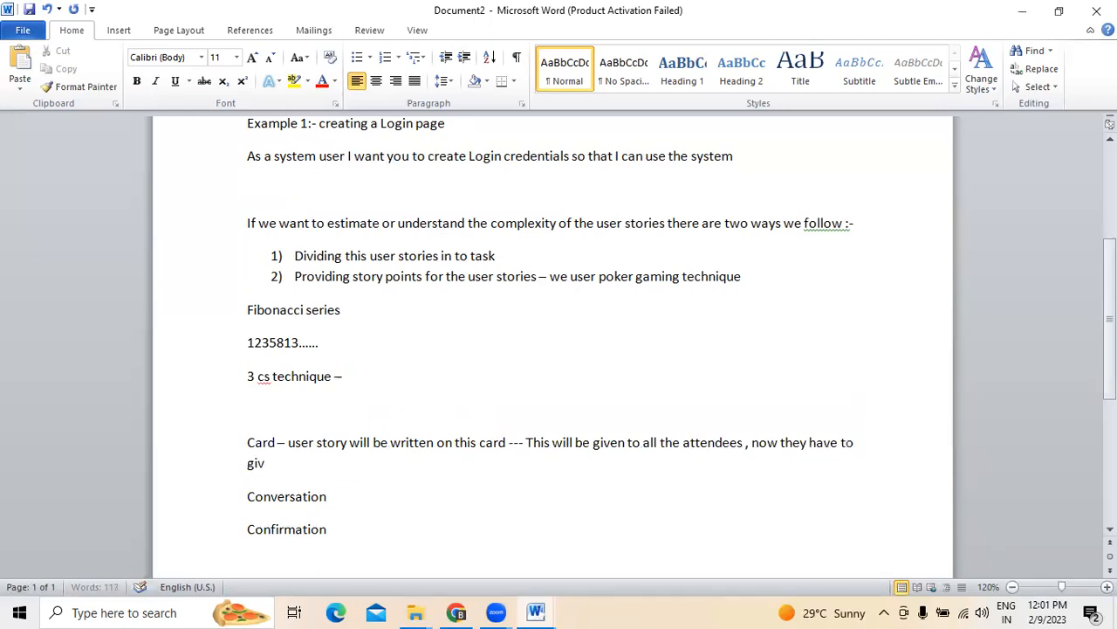
text(e a number indivisually)
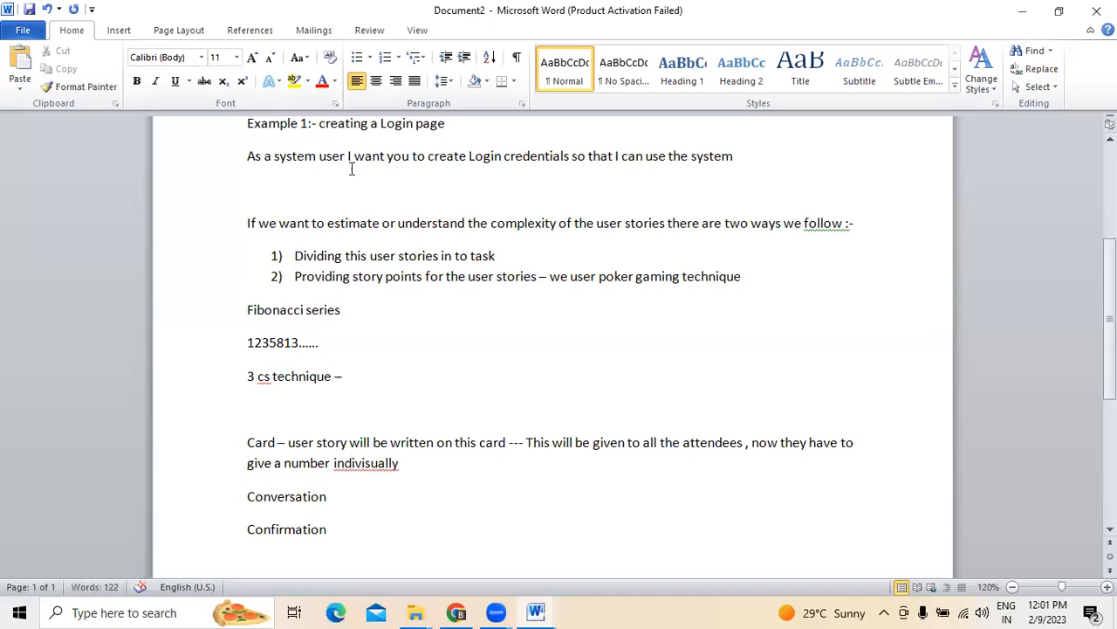
Correct 'indivisually' to 'individually' using Word's spelling suggestion
right_click(346, 462)
click(453, 225)
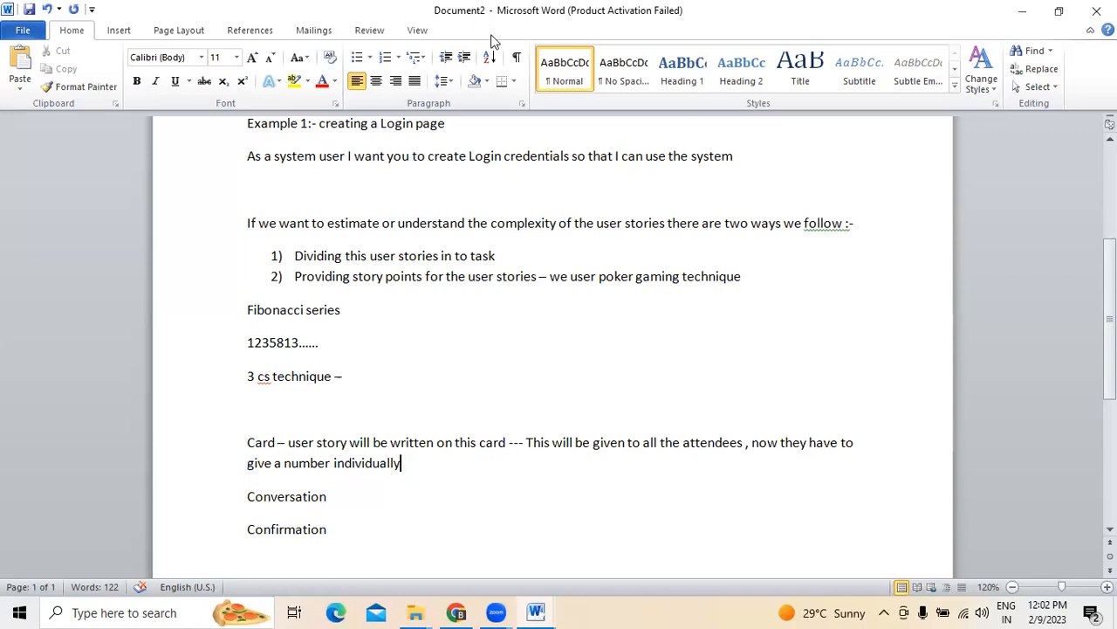
After Conversation, add '- here will be a conversation happens among the team and they come up with a number'
click(355, 498)
text(-)
text(here wi)
text(ll be a)
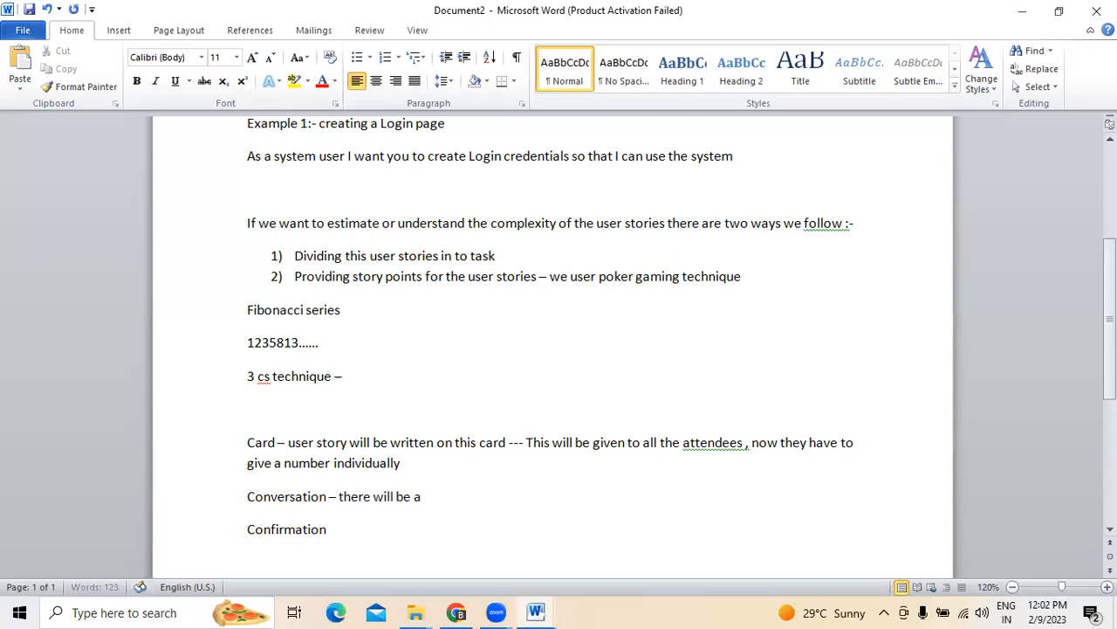
text( convesration hapen)
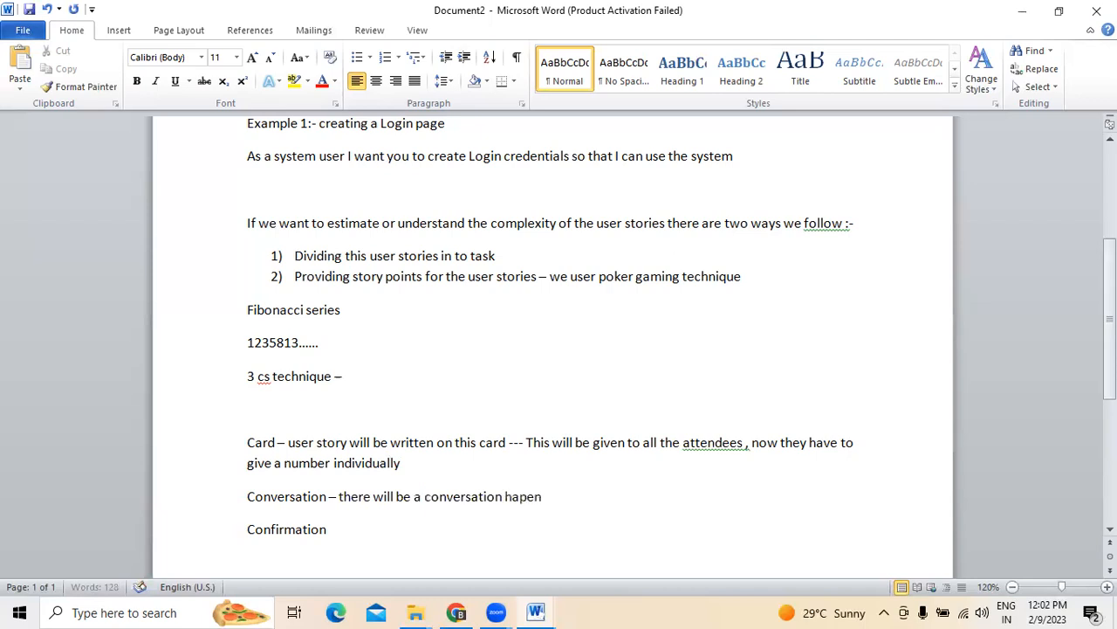
key(BackSpace)
key(BackSpace)
text(pen)
key(BackSpace)
key(BackSpace)
text(ens among the team and they come up with a number)
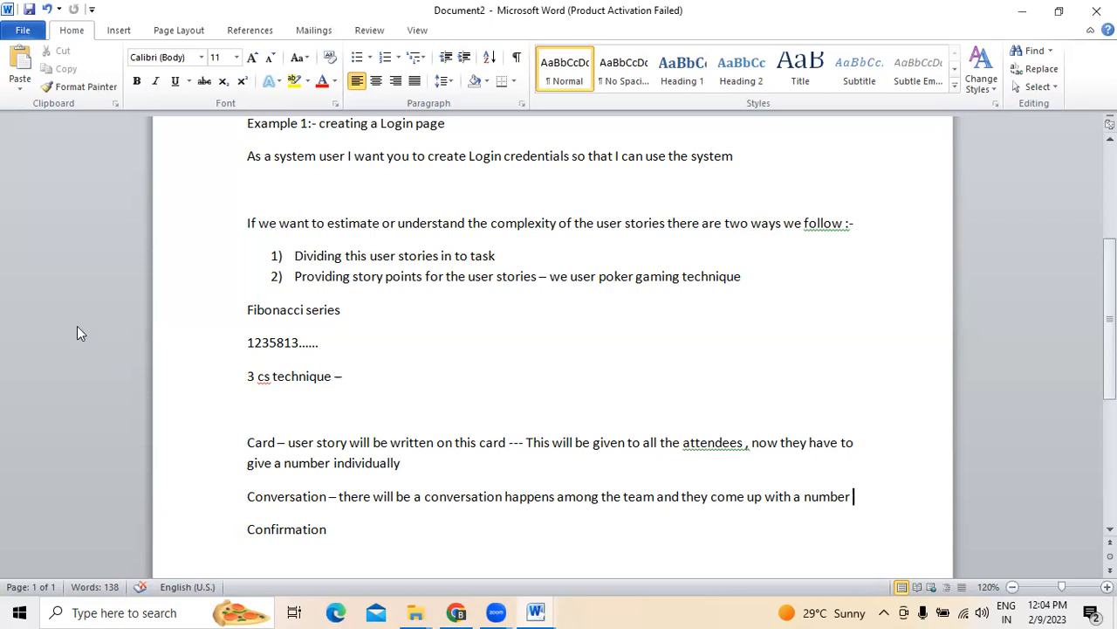
After Confirmation, add '- based on that we see the confirmation and provide a number for each user story'
click(338, 530)
text(- based on)
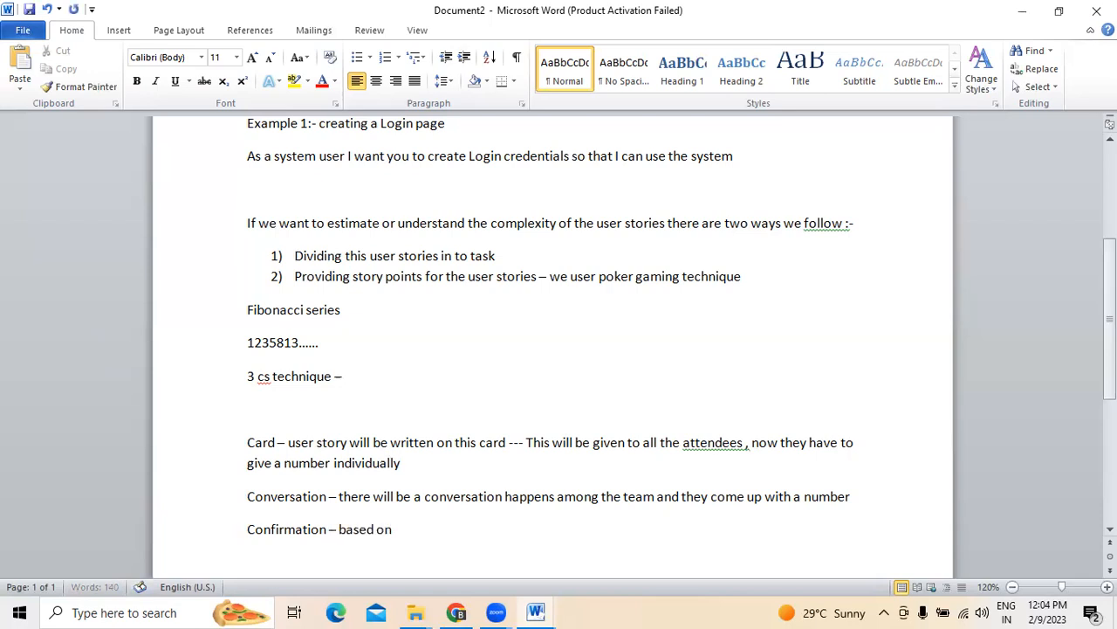
text( that we see the conf)
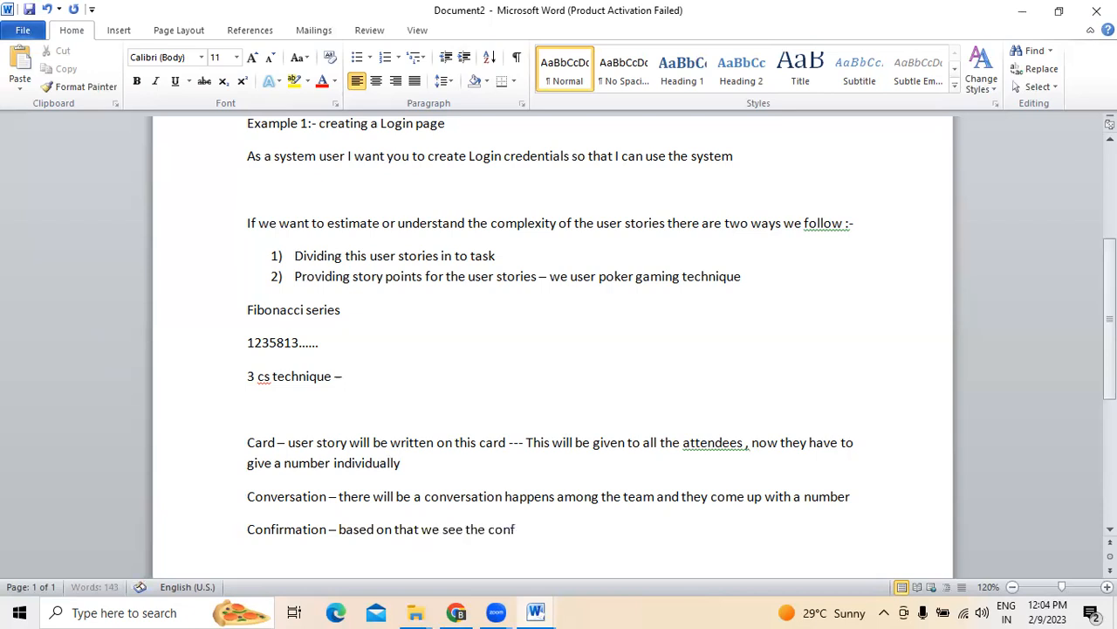
text(irmation )
text(and )
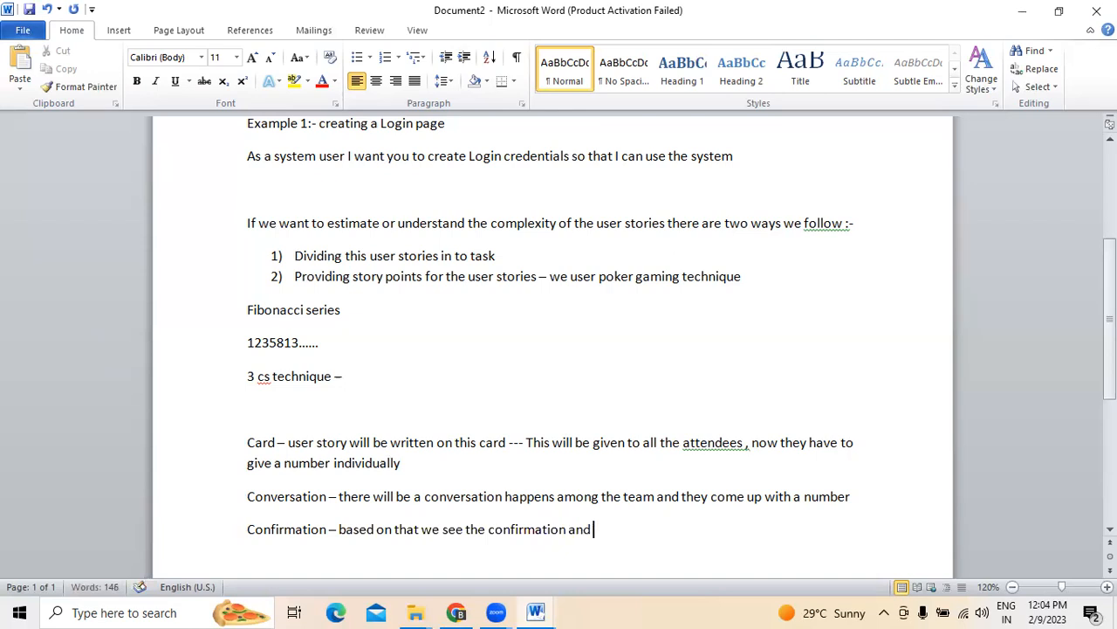
text(provide a nuber)
key(BackSpace)
key(BackSpace)
key(BackSpace)
key(BackSpace)
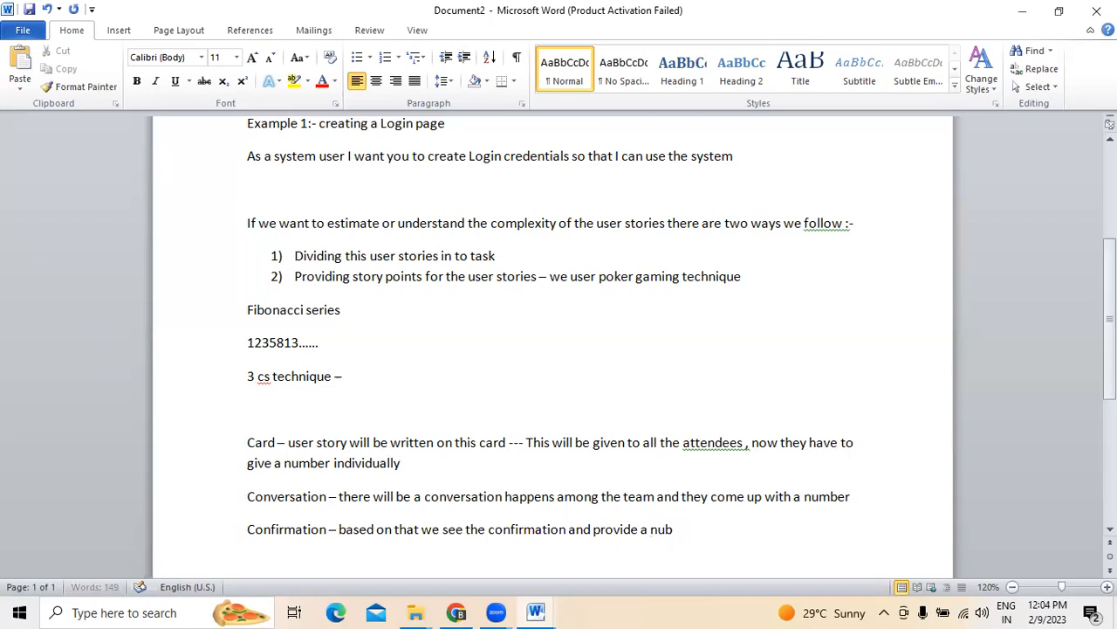
text(mber)
text( for the)
key(BackSpace)
key(BackSpace)
key(BackSpace)
text(each user strory)
key(BackSpace)
key(BackSpace)
key(BackSpace)
key(BackSpace)
text(ory)
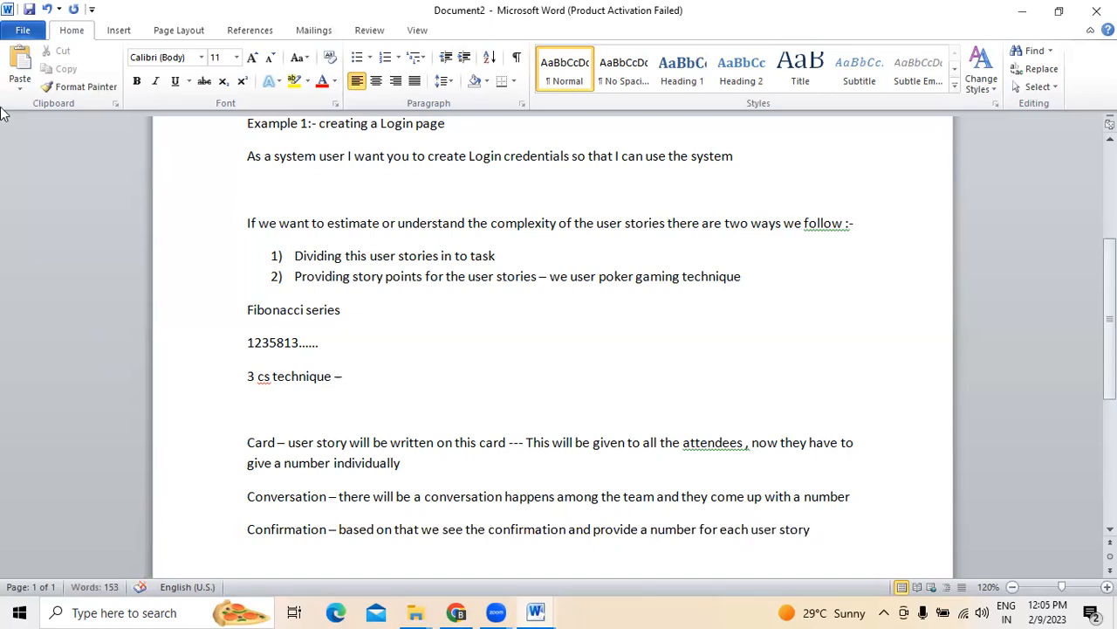
drag(245, 441, 276, 439)
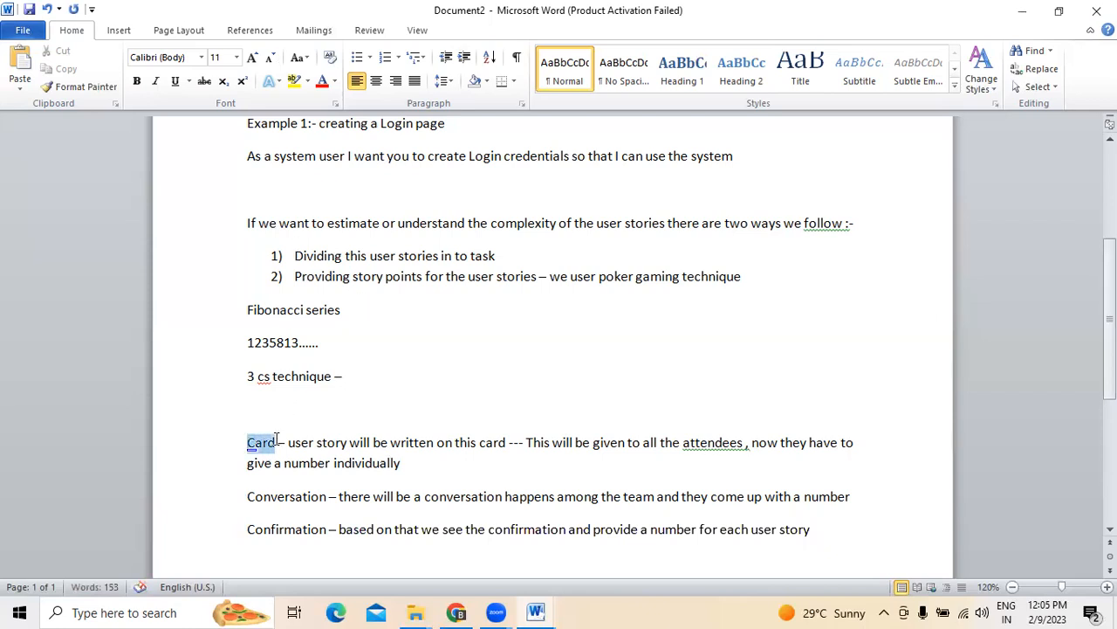
drag(464, 442, 521, 442)
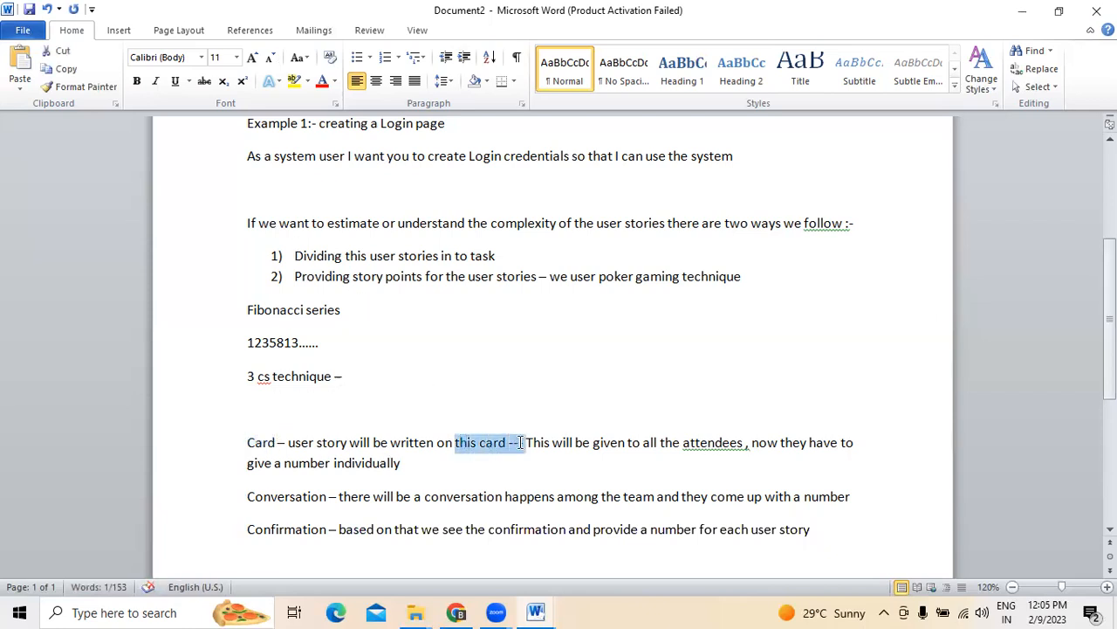
drag(248, 496, 475, 506)
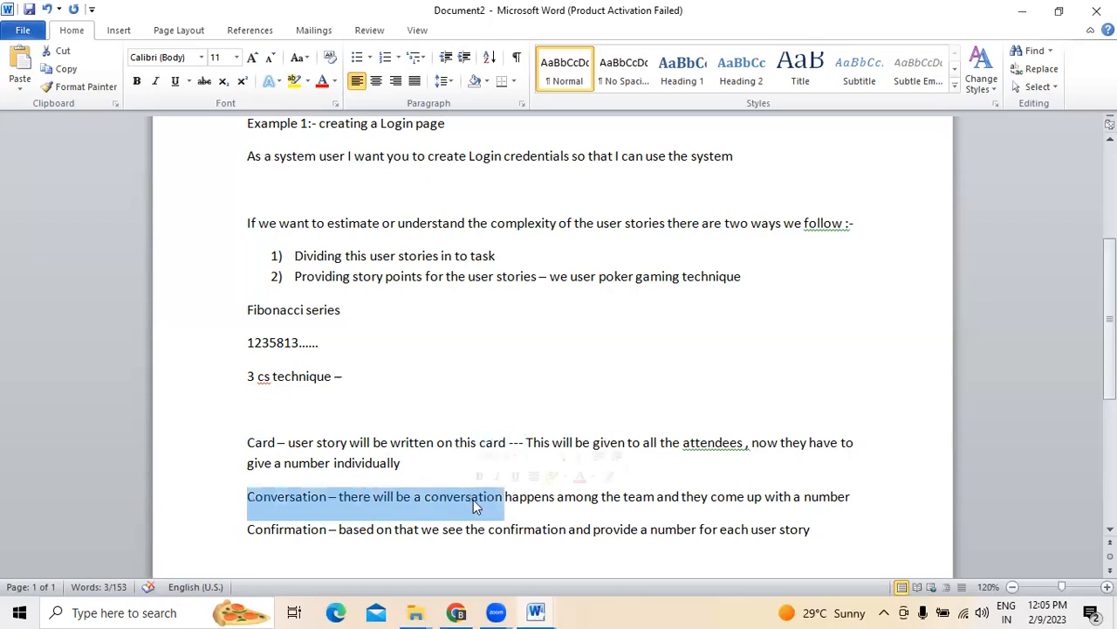
drag(657, 498, 713, 500)
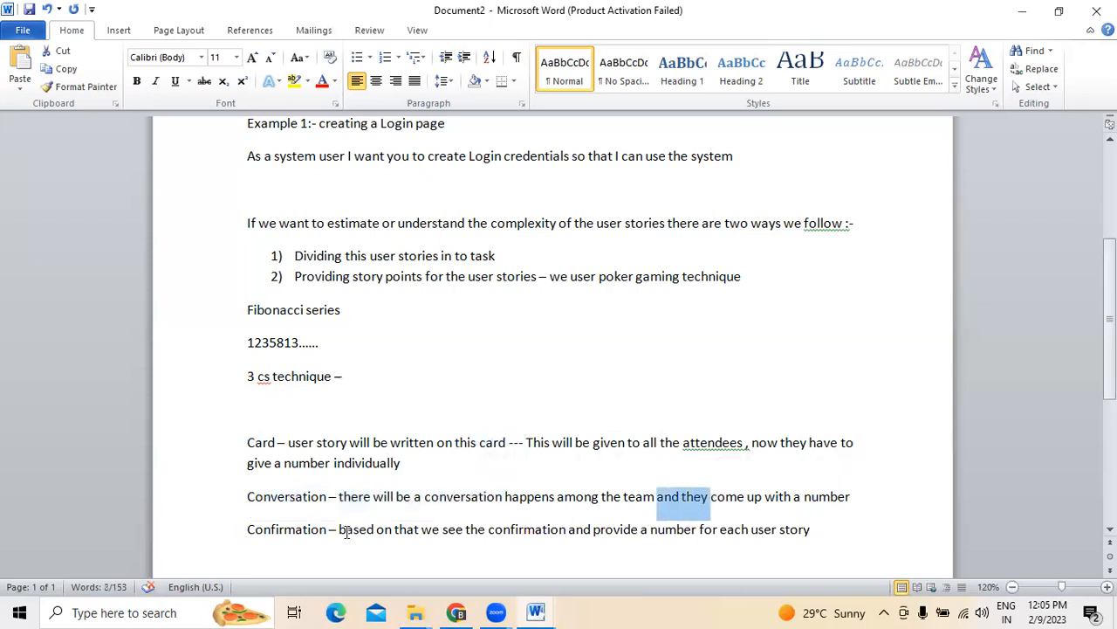
drag(249, 528, 375, 530)
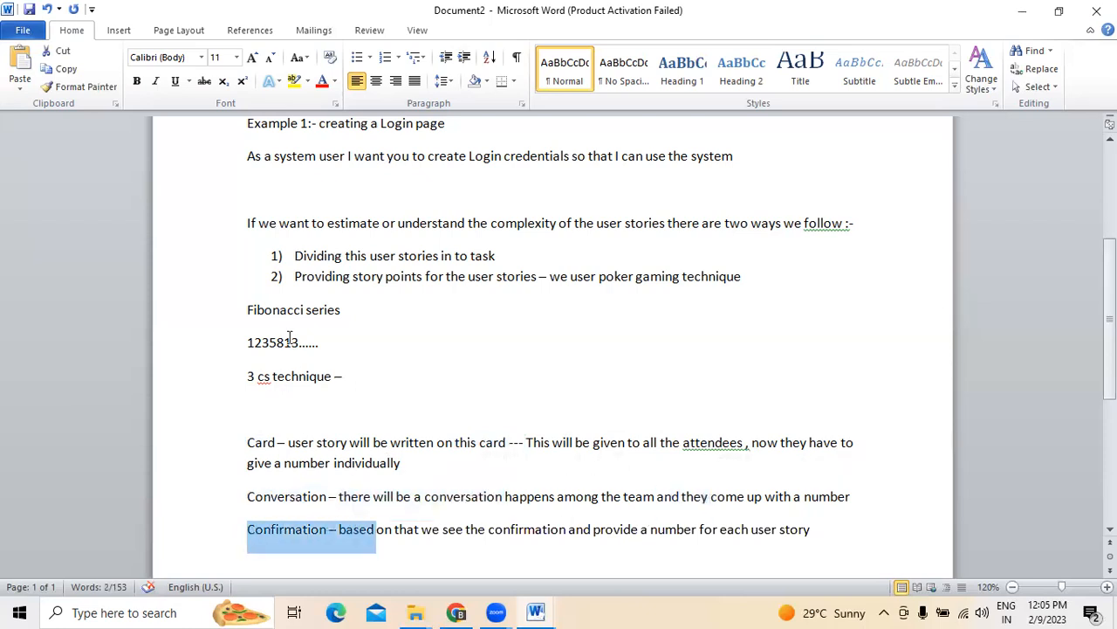
drag(248, 342, 323, 342)
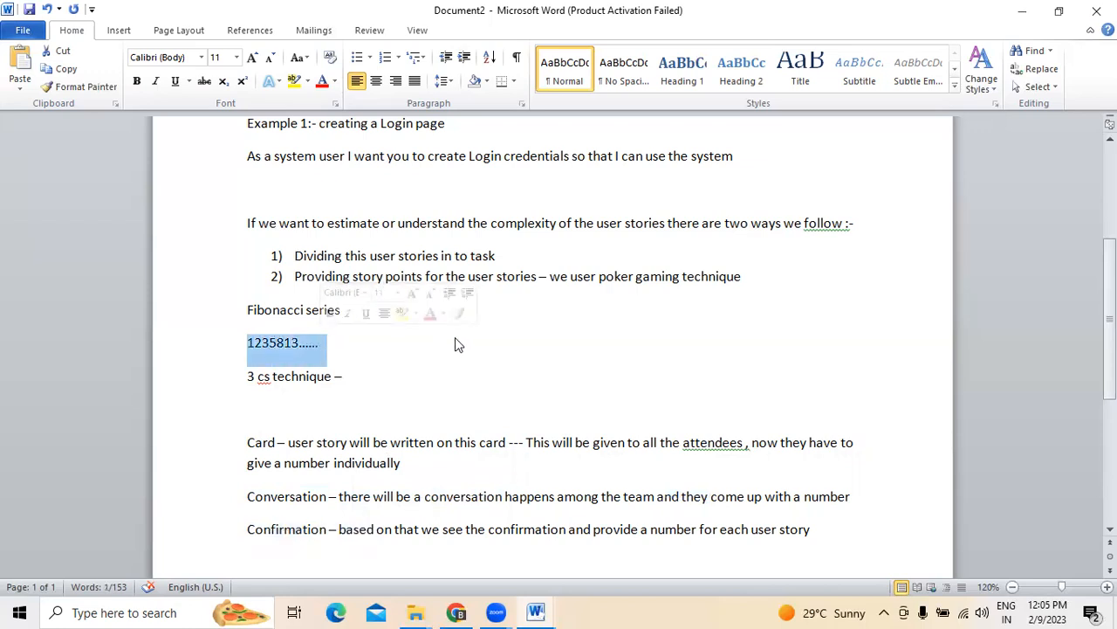
click(475, 352)
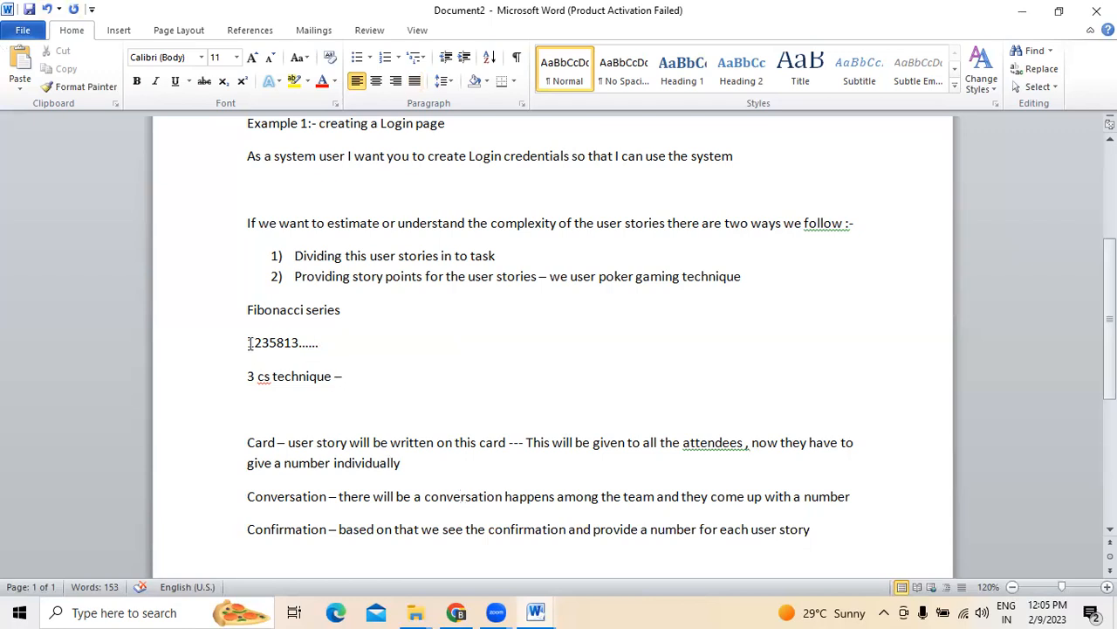
drag(250, 343, 332, 343)
click(441, 377)
In the Jira backlog, confirm 2 story points for HIPMA-12 and HIPMA-13
click(459, 612)
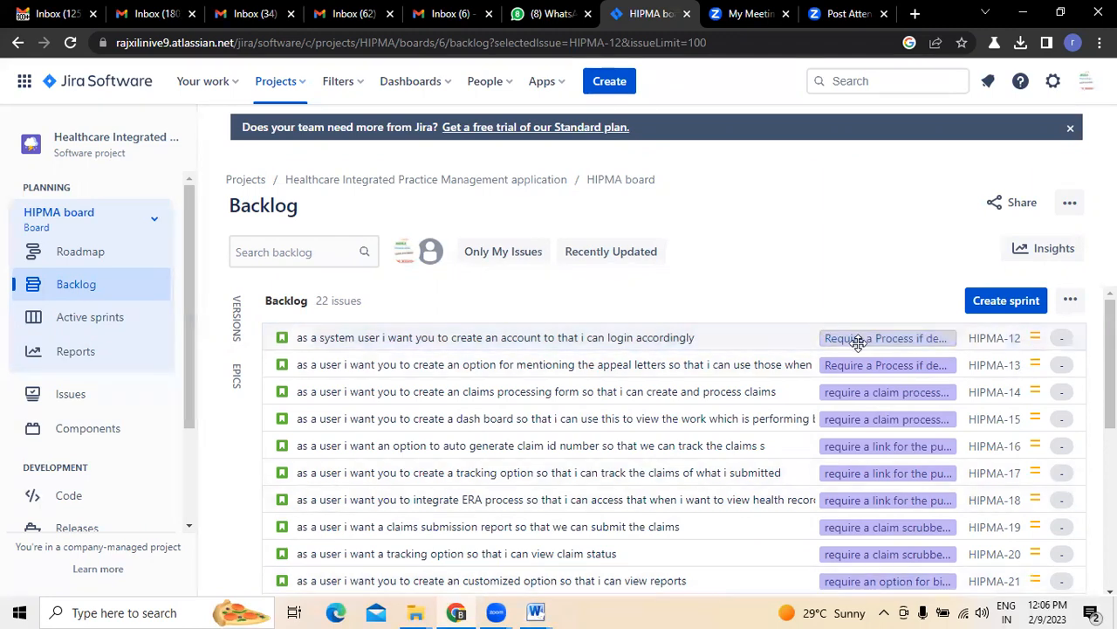
click(1066, 338)
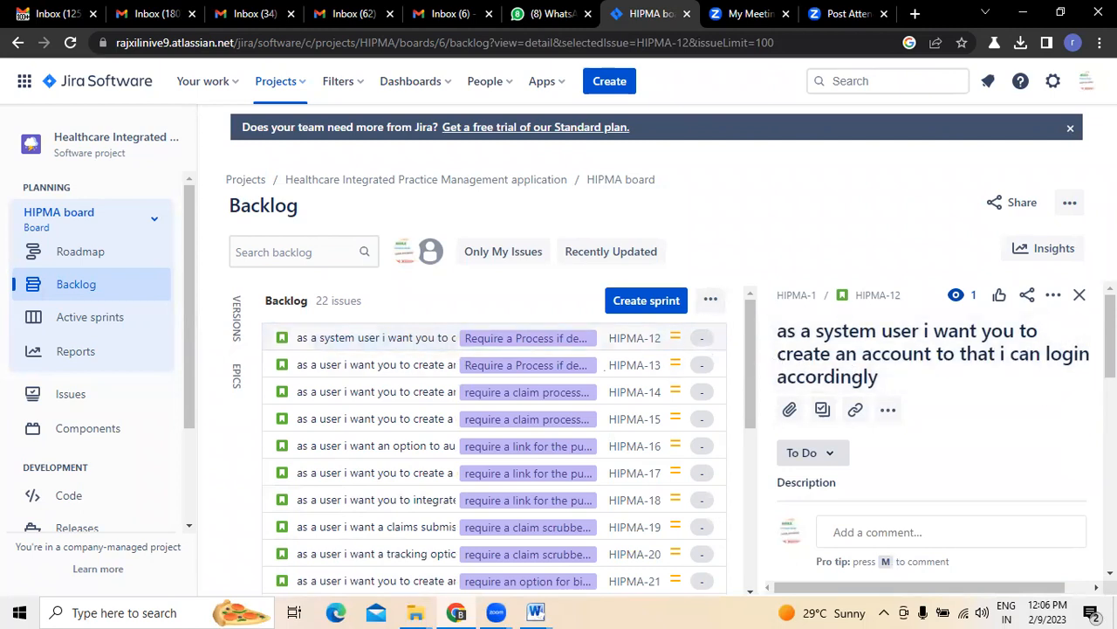
scroll(931, 437, down, 5)
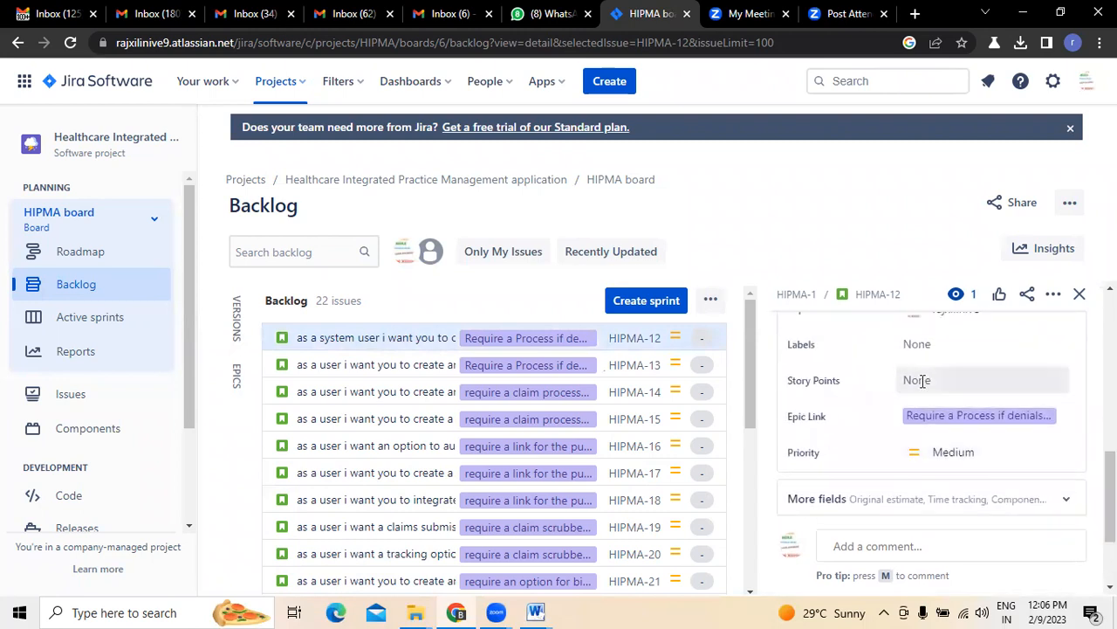
click(921, 381)
click(1027, 415)
click(1080, 294)
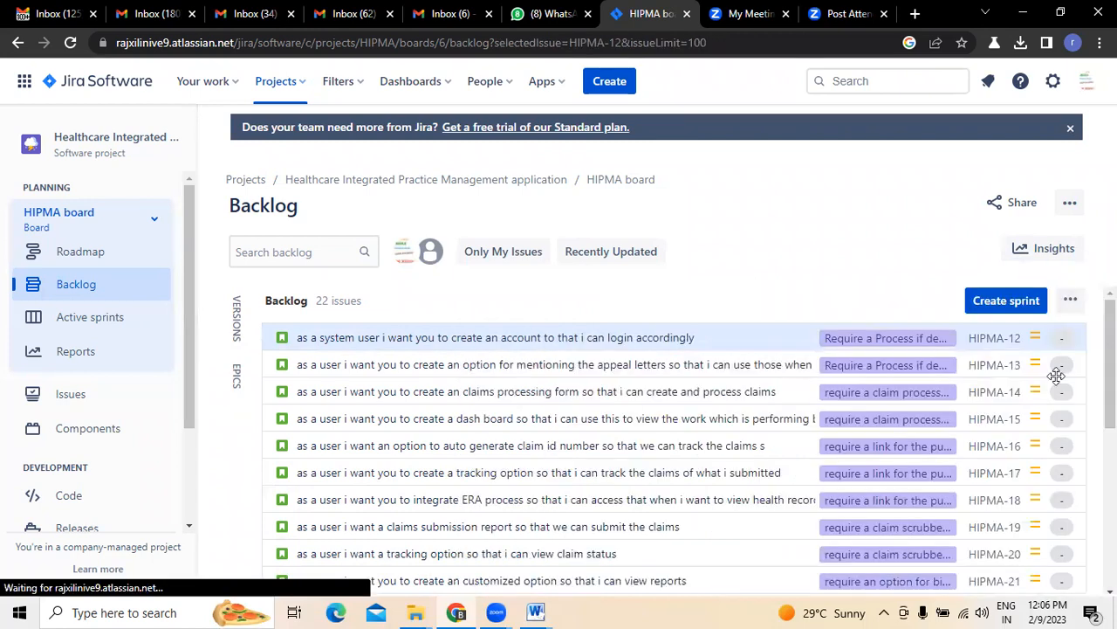
click(1058, 371)
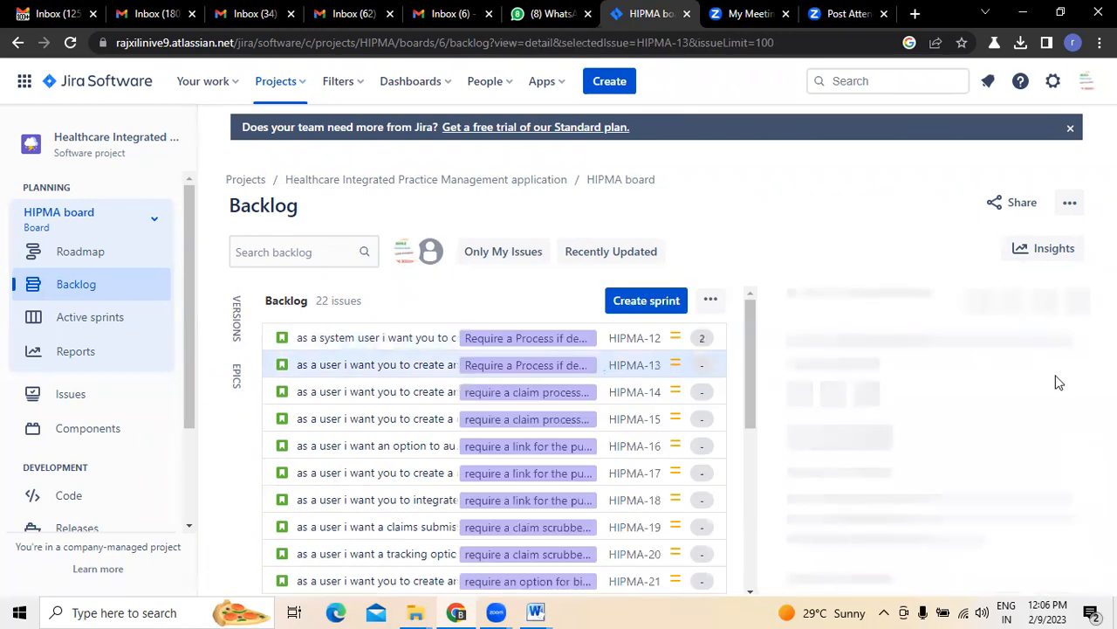
scroll(931, 402, down, 5)
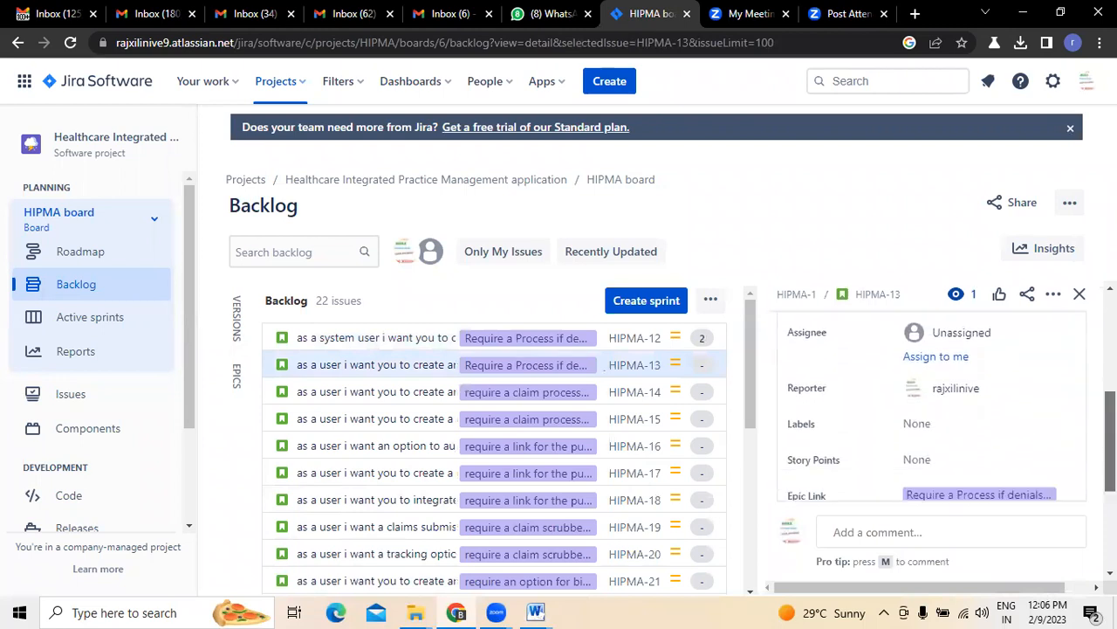
click(923, 401)
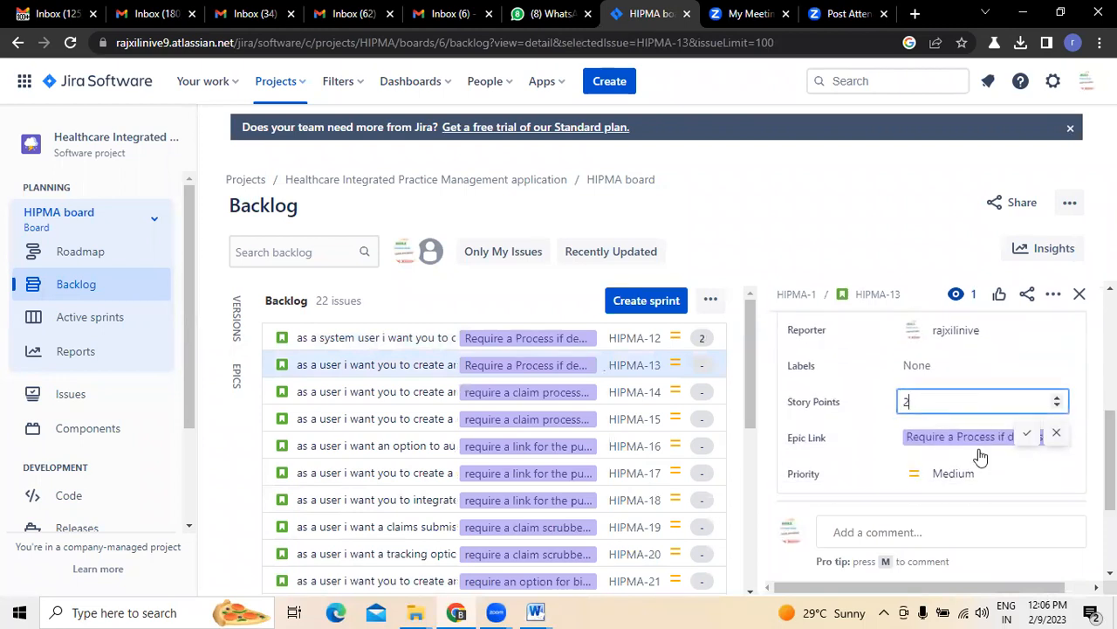
click(1028, 434)
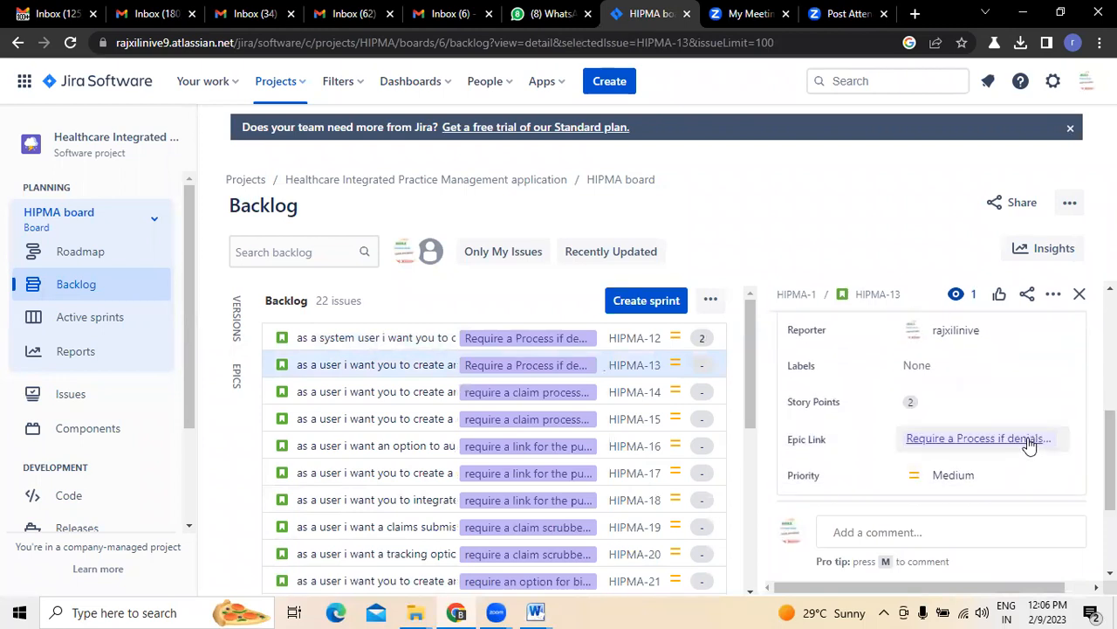
click(1080, 294)
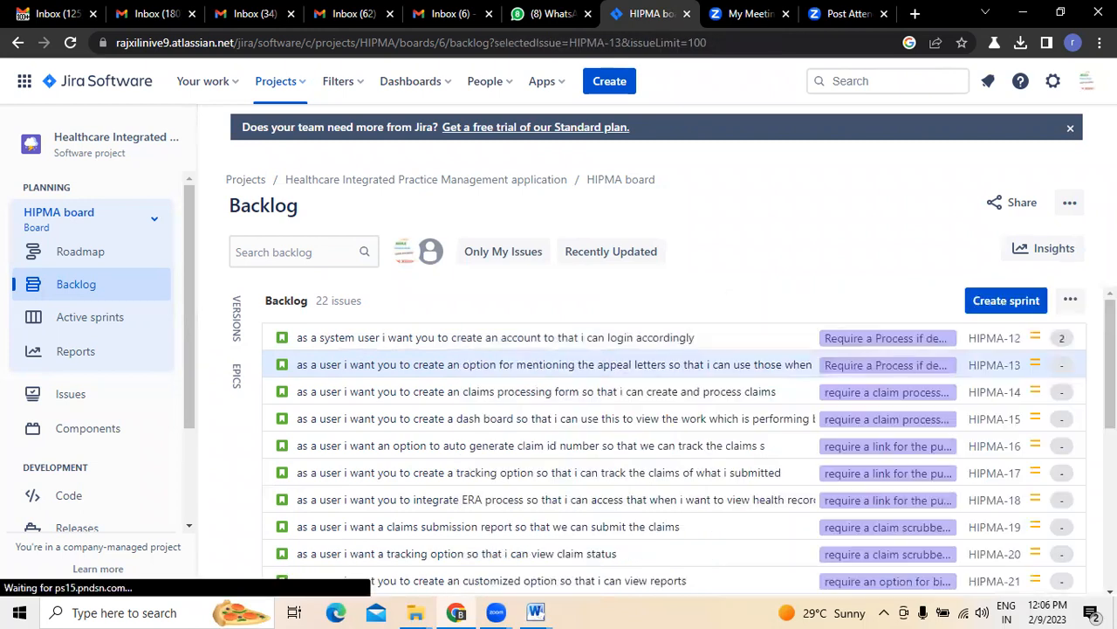
Give HIPMA-14 and HIPMA-15 3 story points each
click(1064, 391)
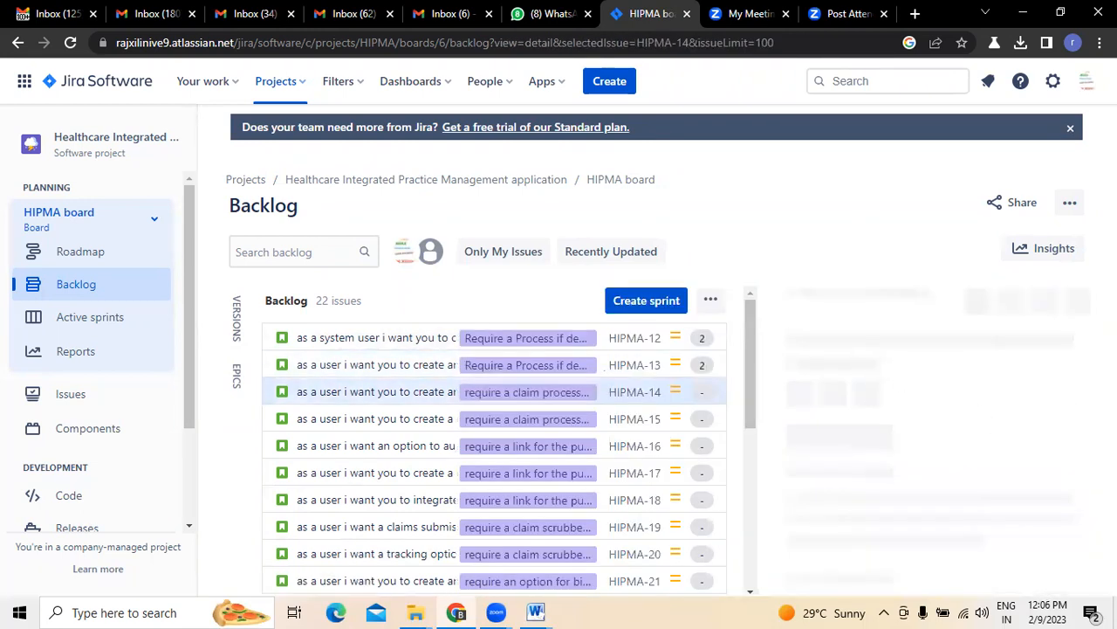
scroll(948, 469, down, 5)
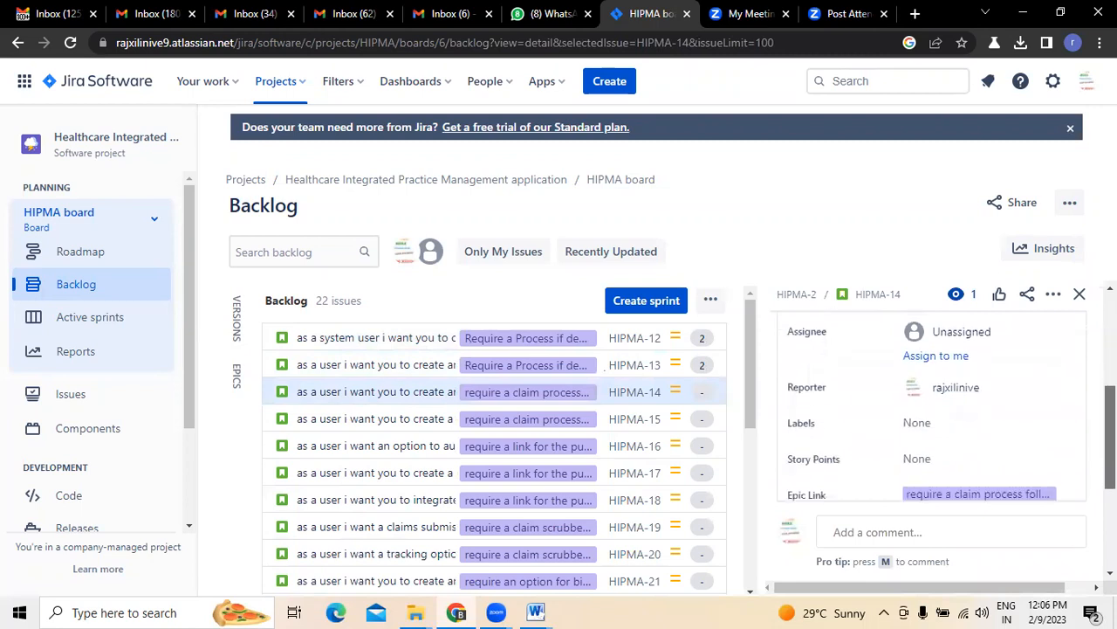
click(946, 461)
text(3)
click(1028, 487)
click(1080, 295)
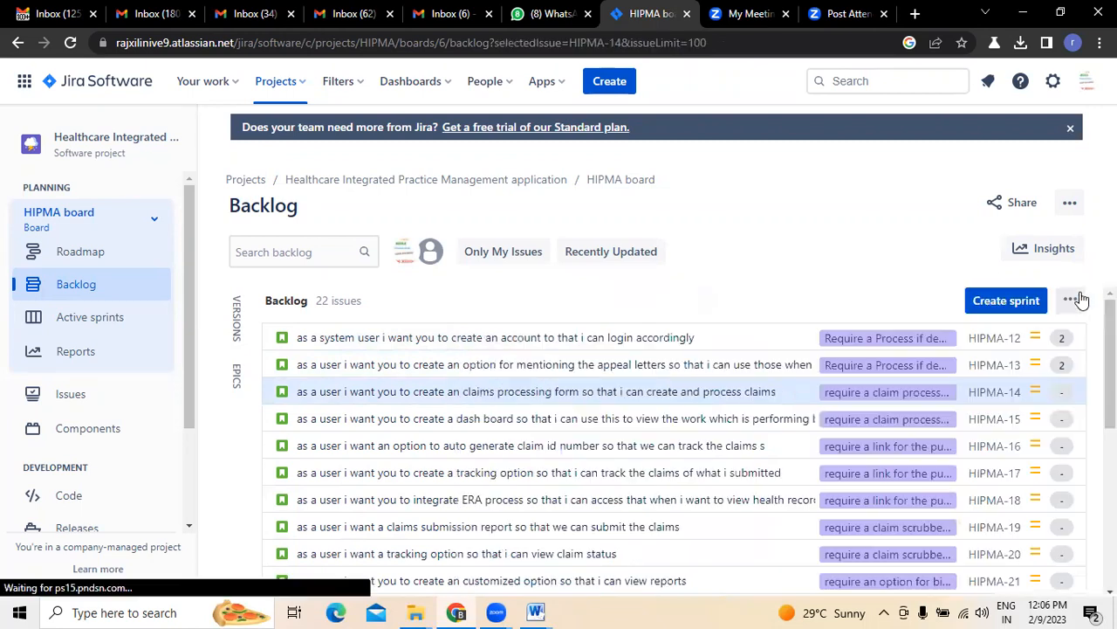
click(1063, 423)
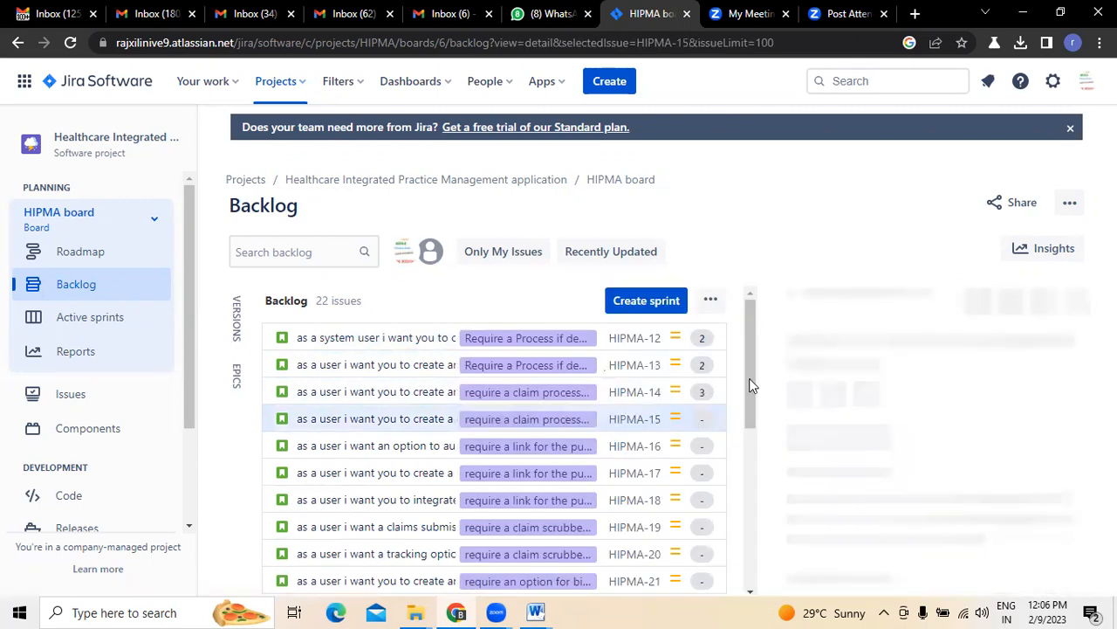
scroll(1038, 381, down, 5)
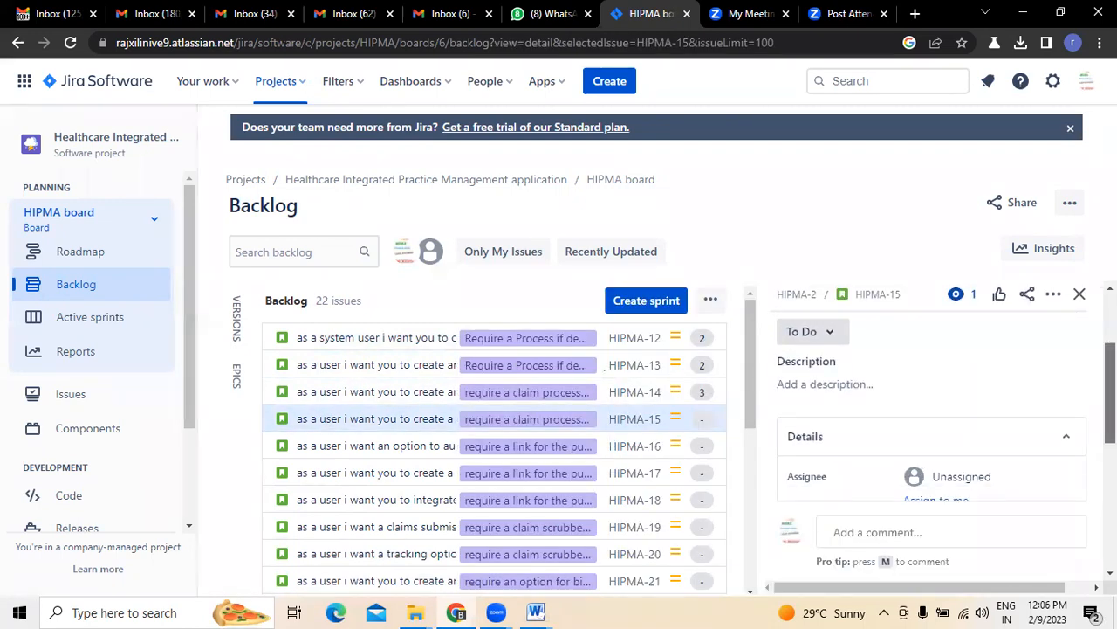
click(934, 449)
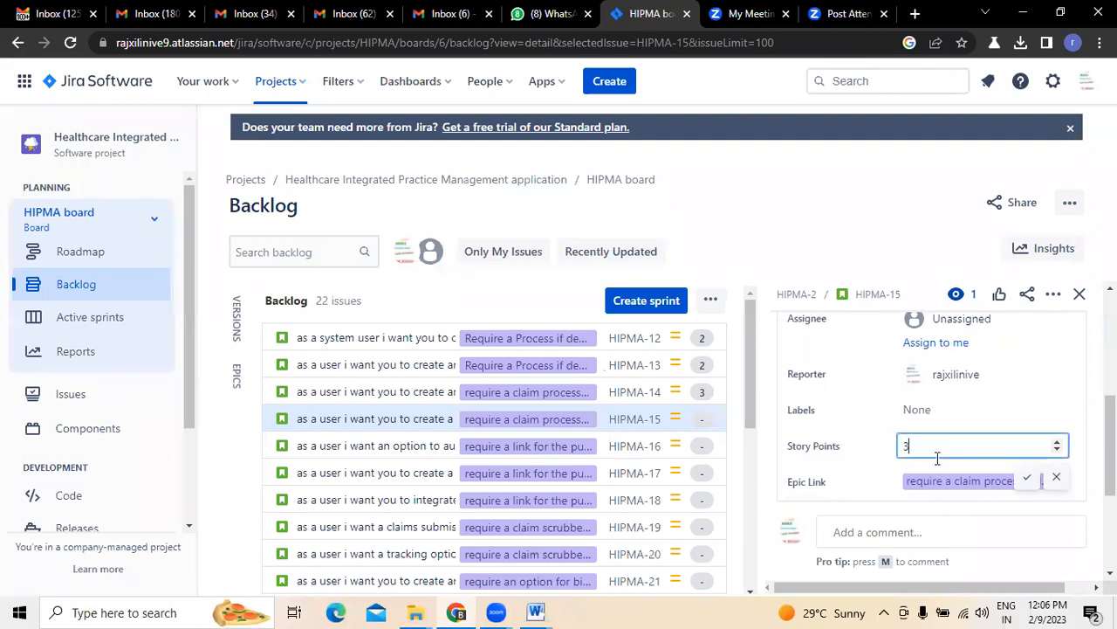
click(1026, 479)
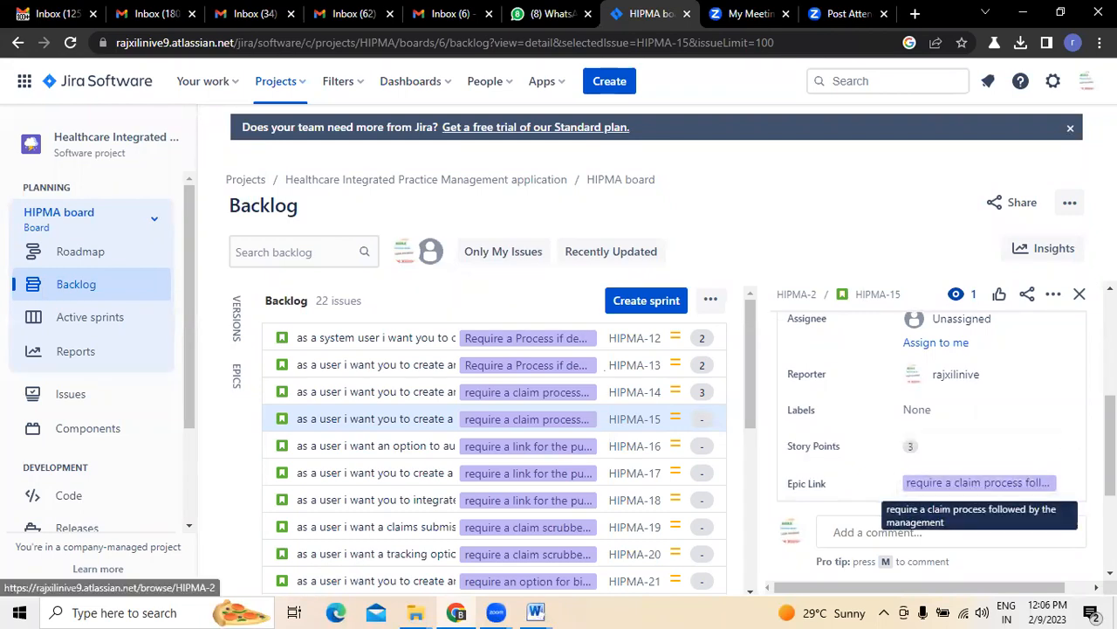
click(1080, 295)
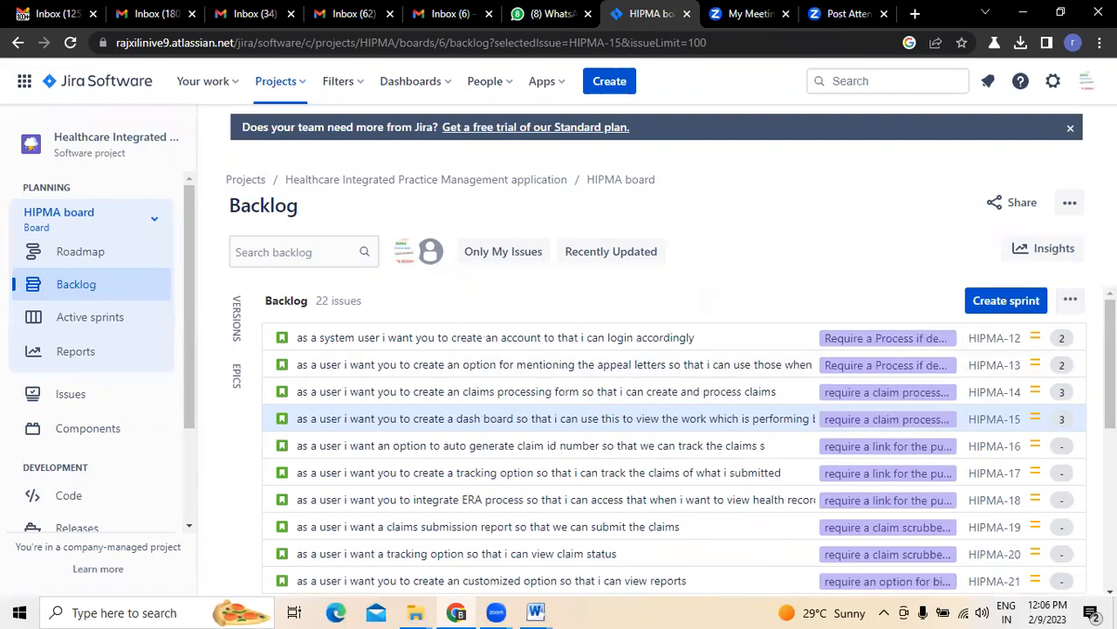
Estimate HIPMA-16 at 5 story points and HIPMA-17 at 3
click(1071, 447)
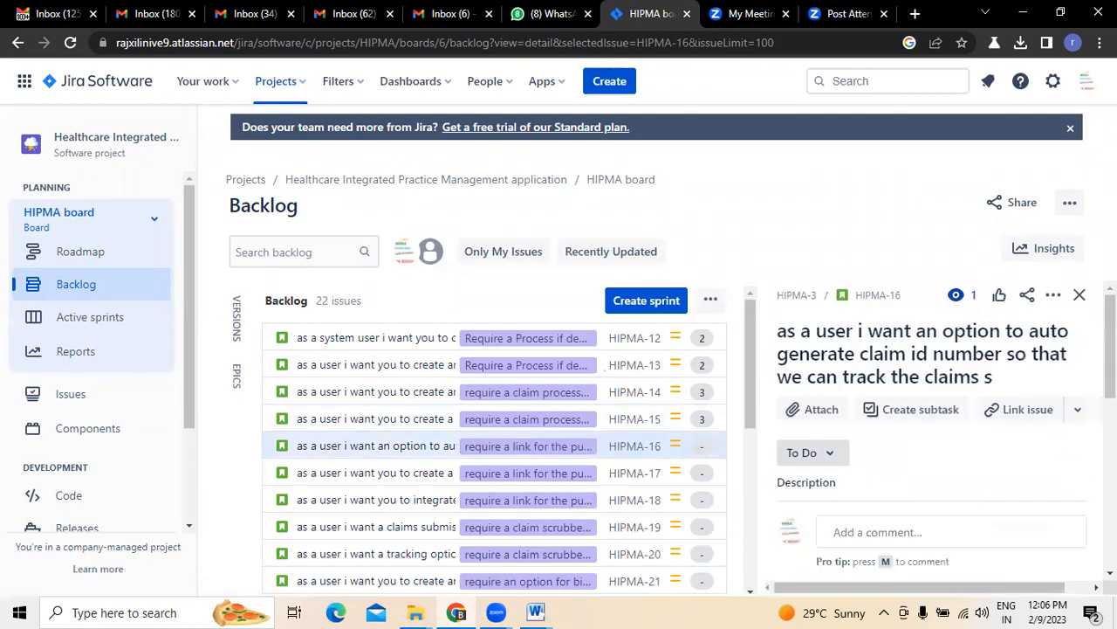
drag(1111, 347, 1110, 446)
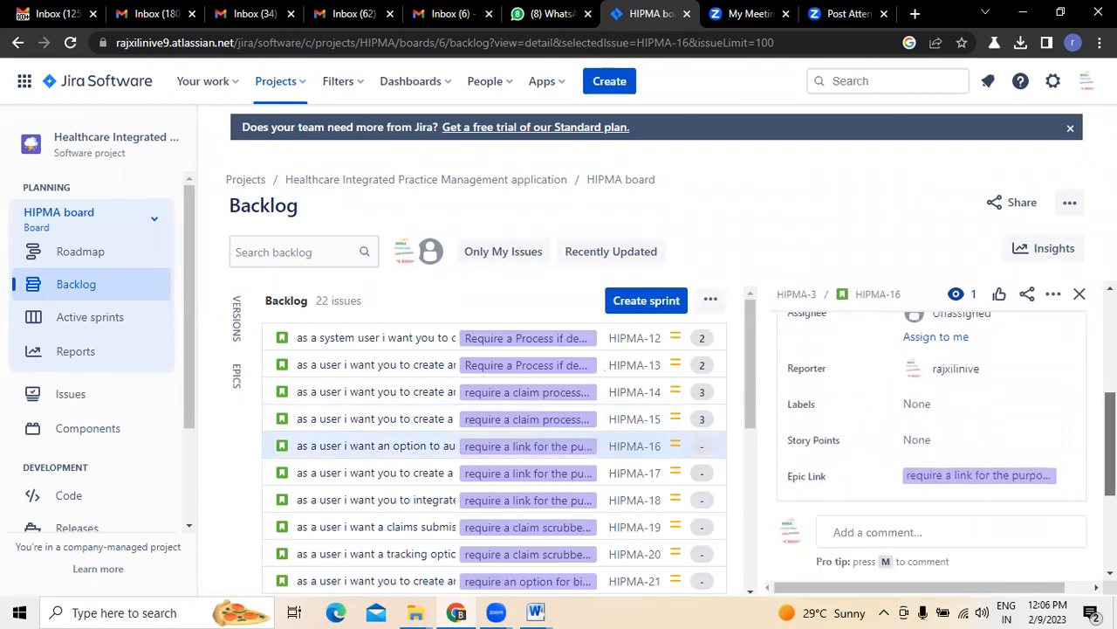
click(911, 435)
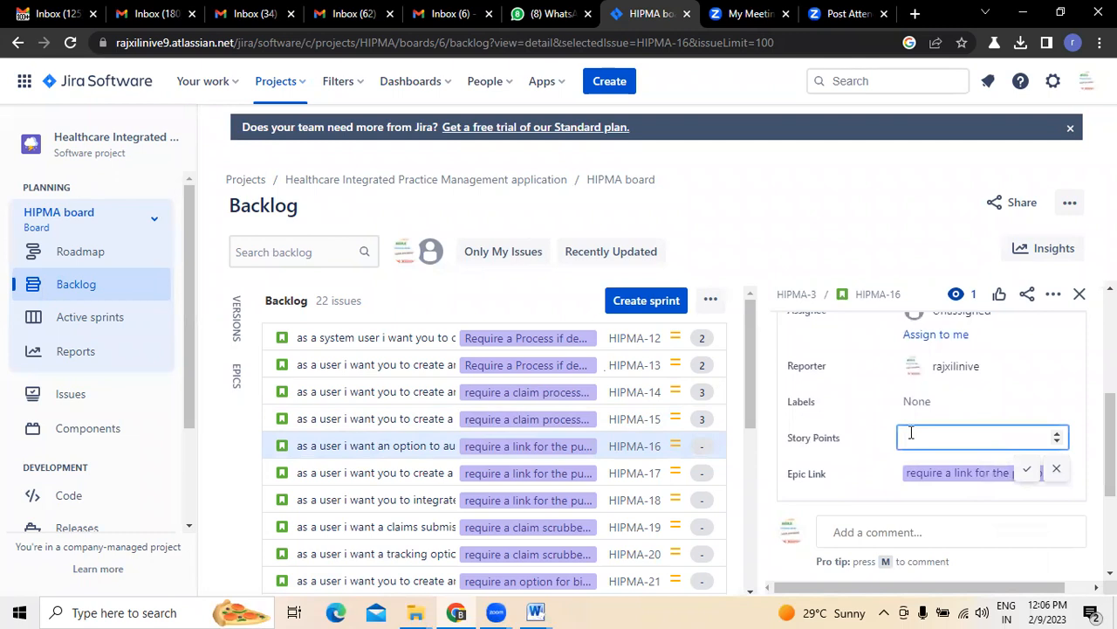
click(1025, 469)
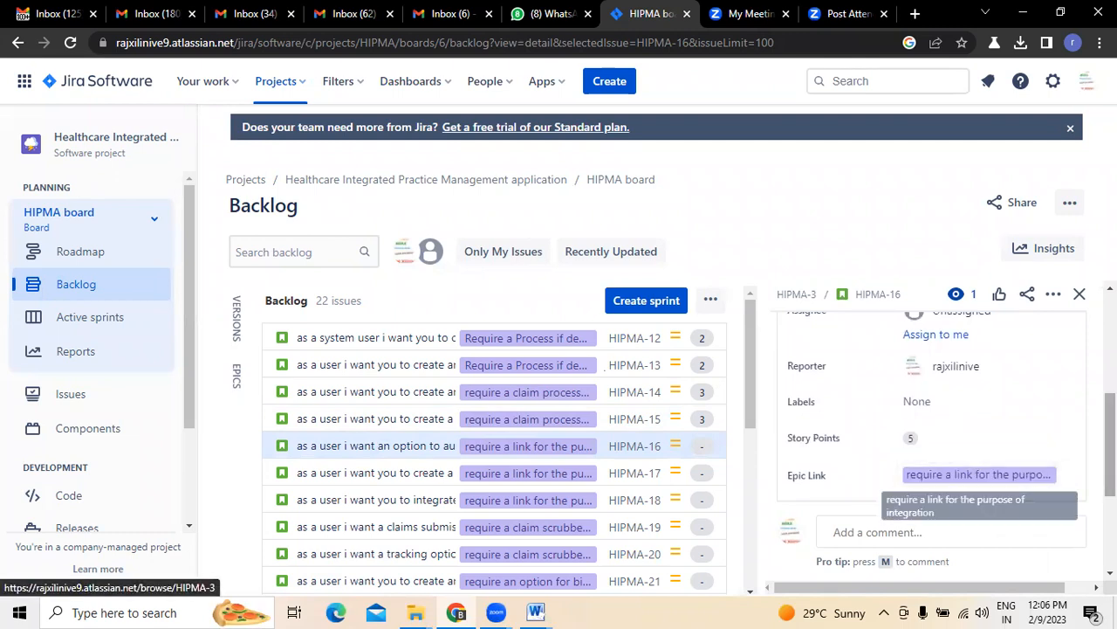
click(1081, 295)
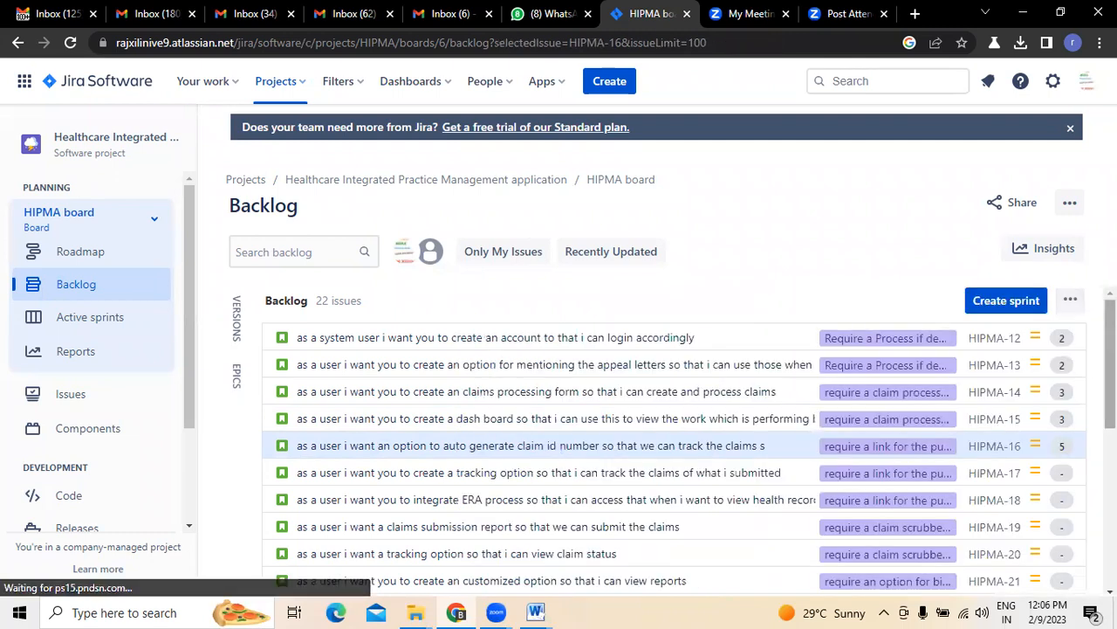
click(1066, 476)
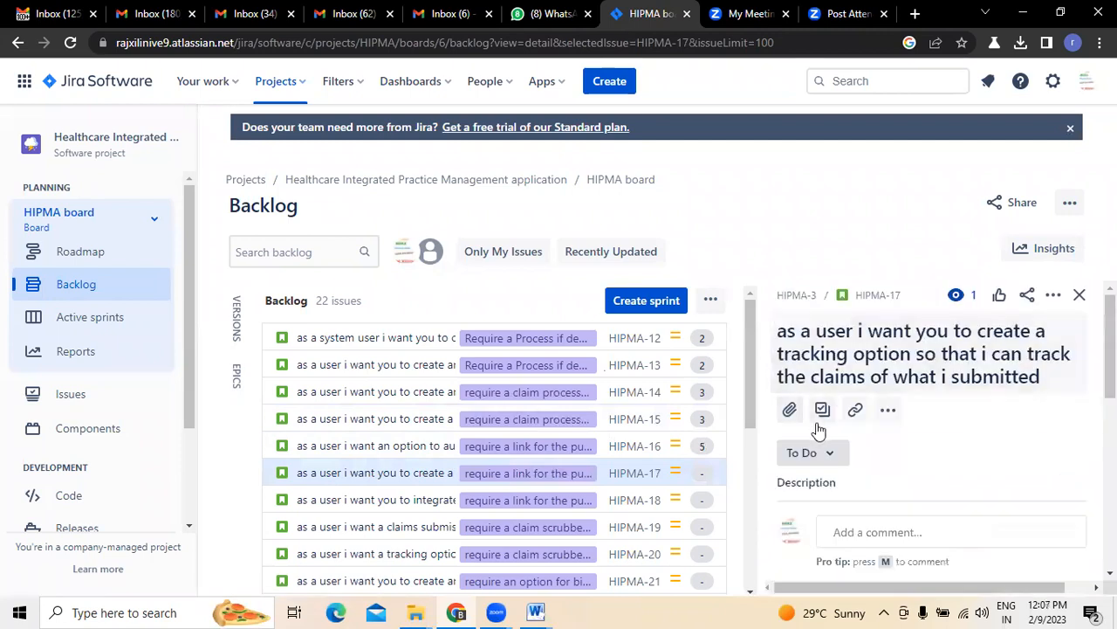
scroll(961, 419, down, 5)
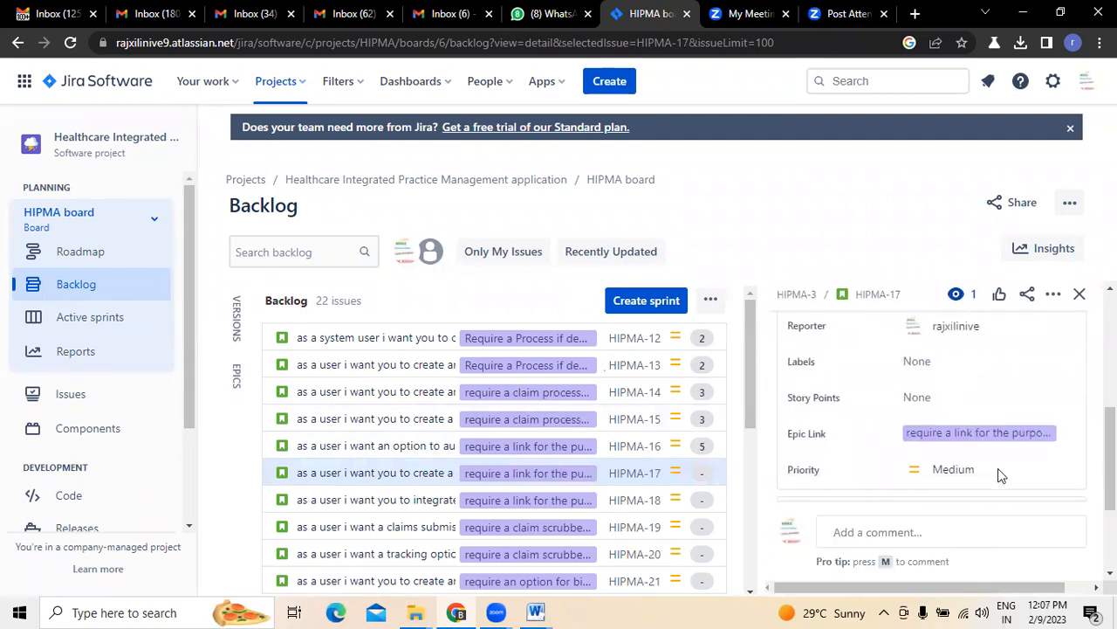
click(920, 397)
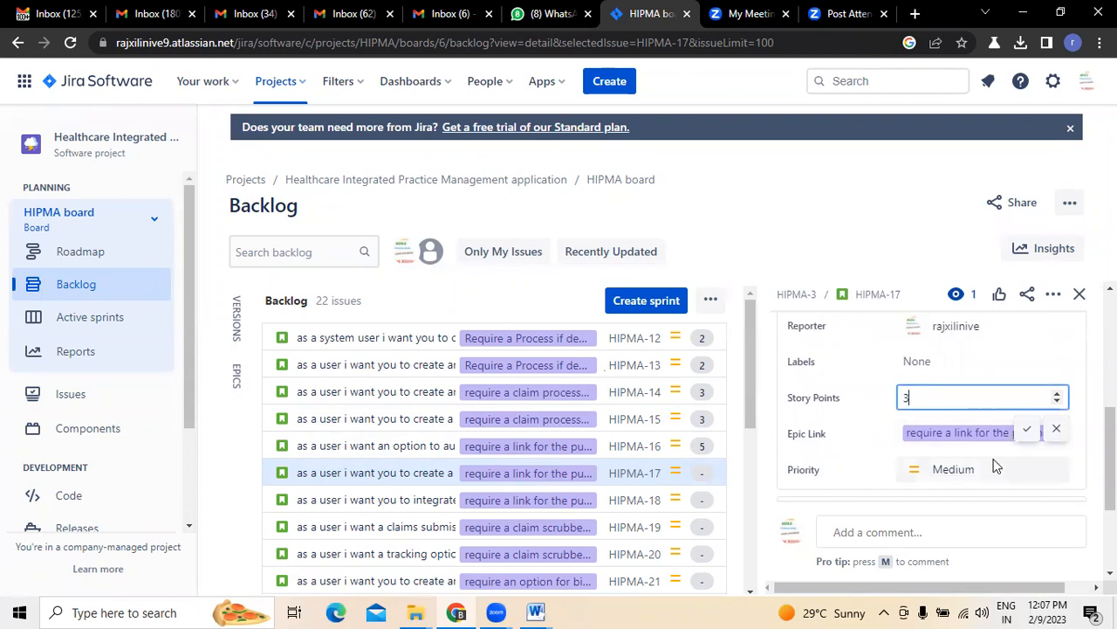
click(1029, 434)
click(1080, 294)
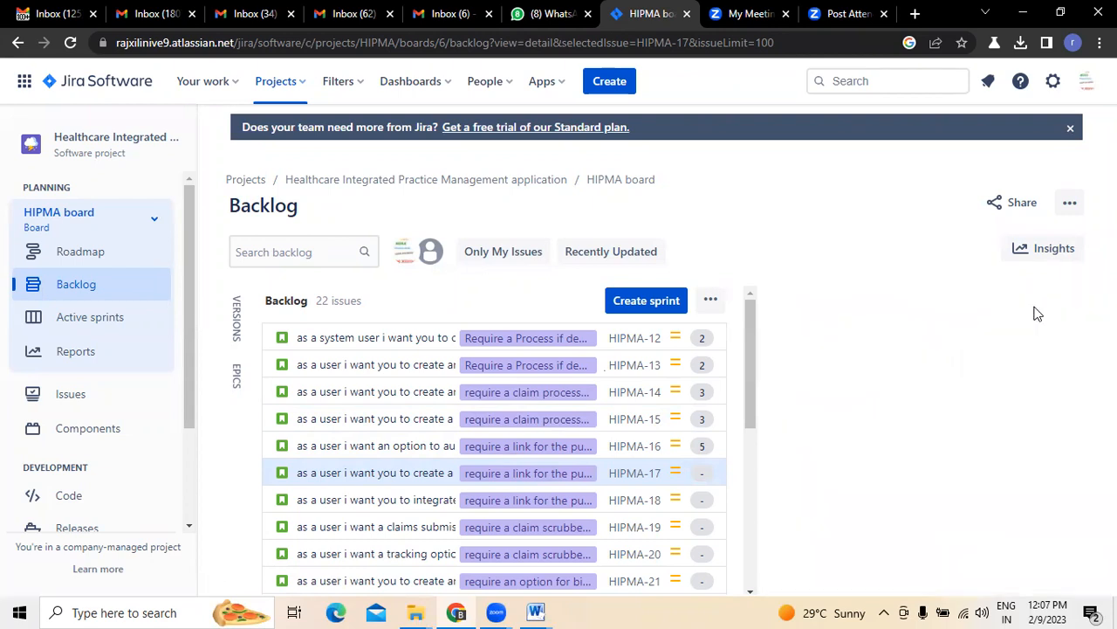
Confirm 5 story points each for HIPMA-18 and HIPMA-19
click(1066, 501)
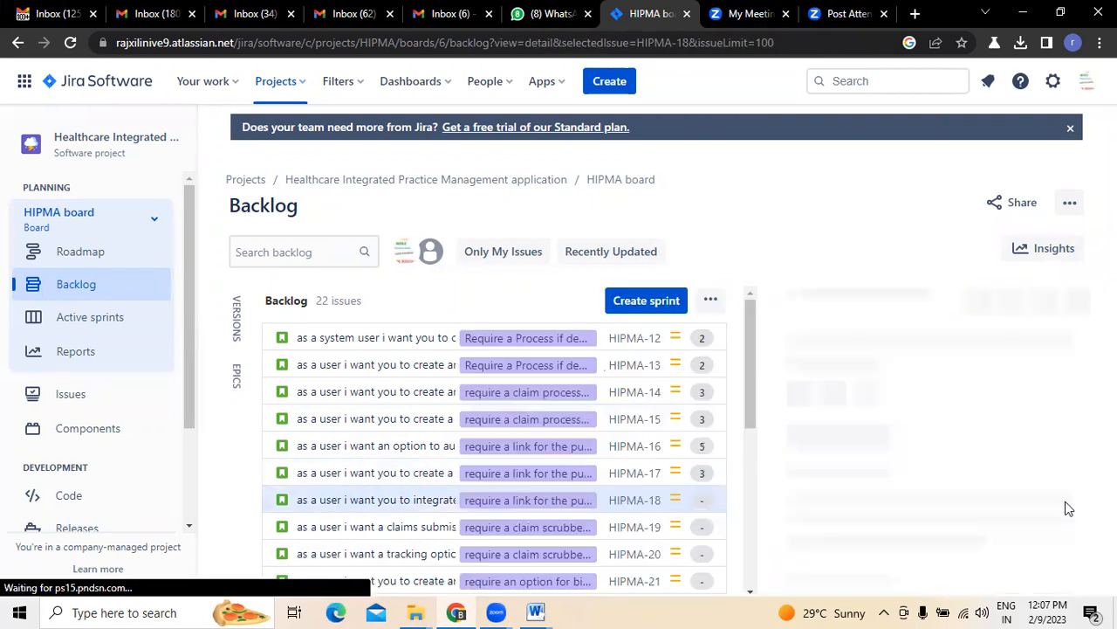
scroll(873, 393, down, 5)
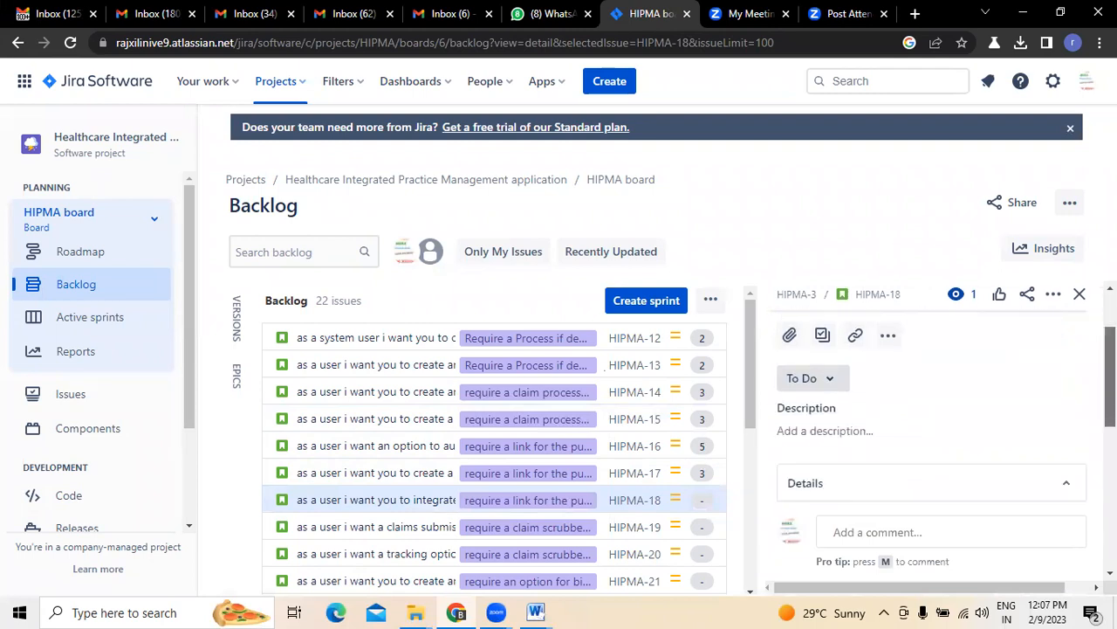
scroll(932, 410, down, 1)
click(951, 468)
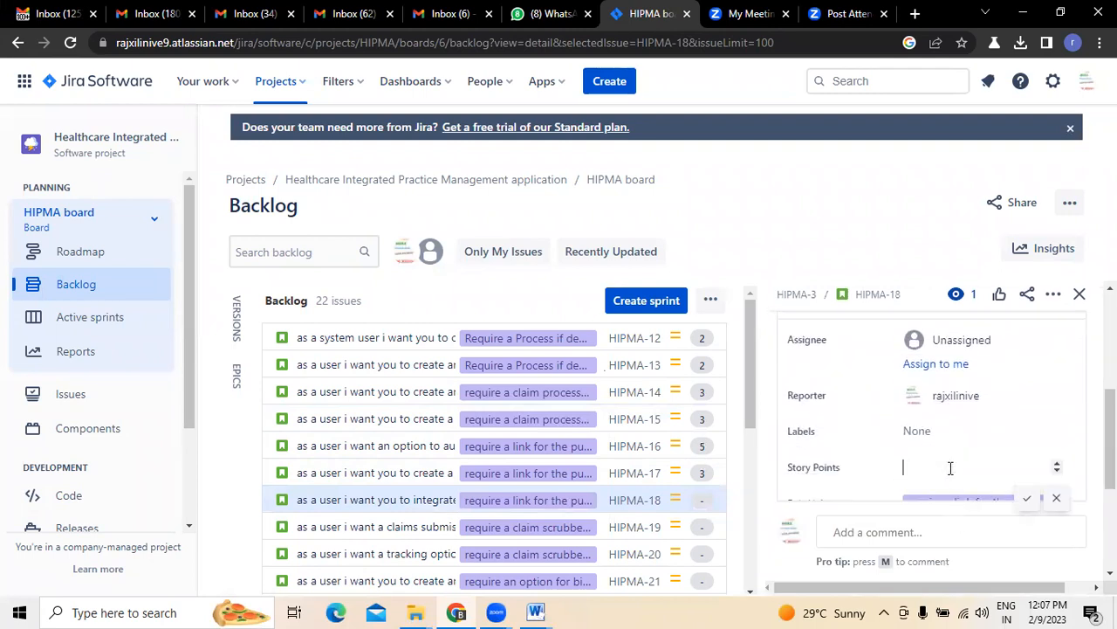
click(1027, 503)
click(1081, 294)
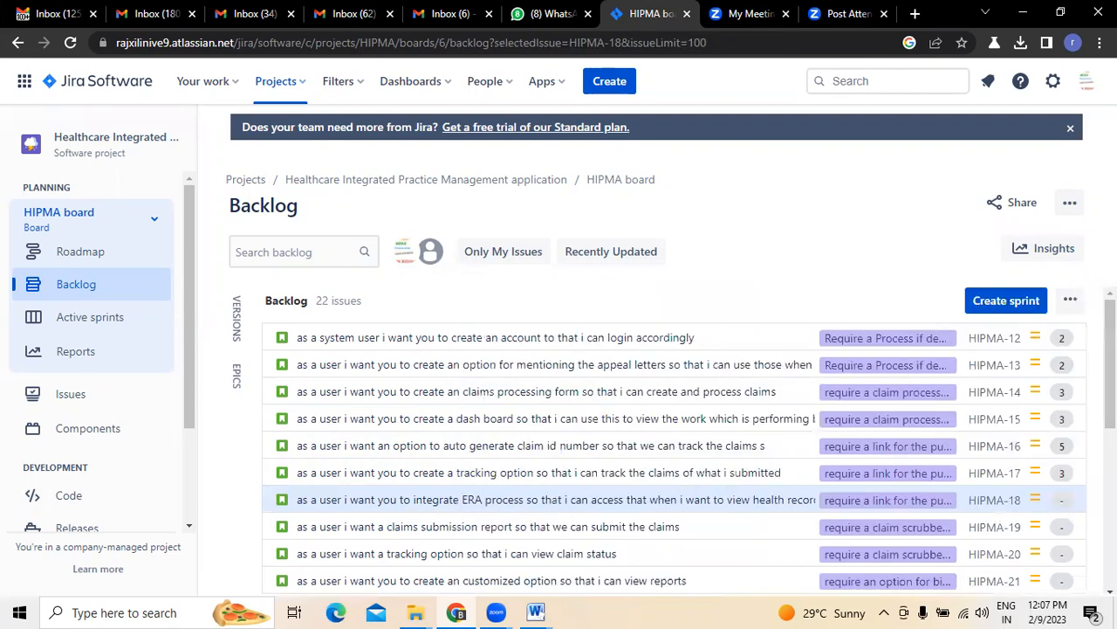
scroll(1066, 341, down, 3)
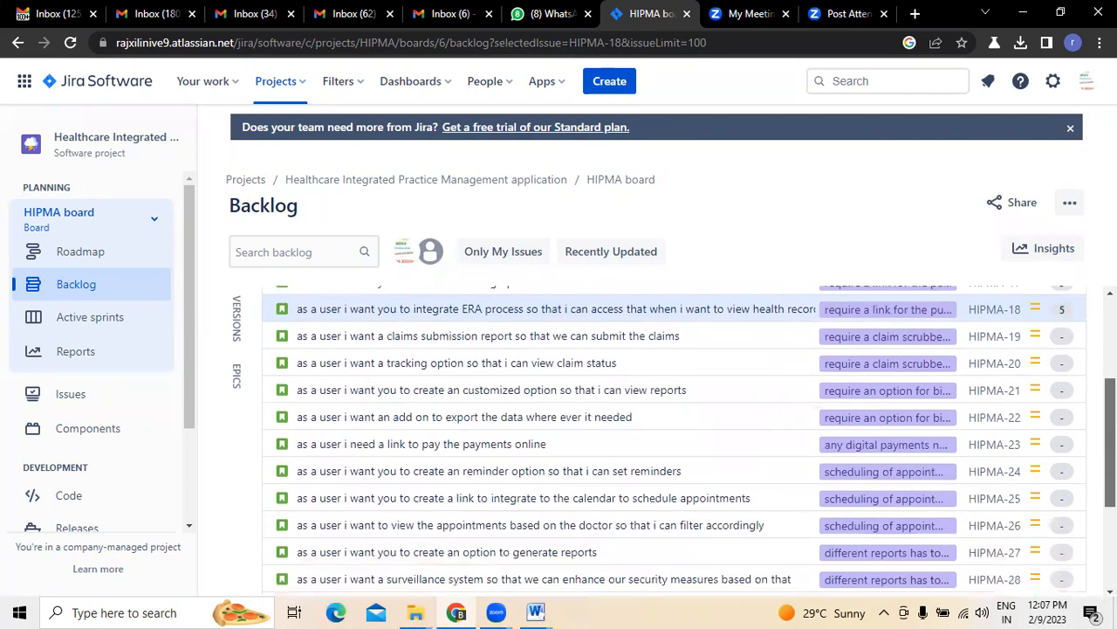
click(1066, 340)
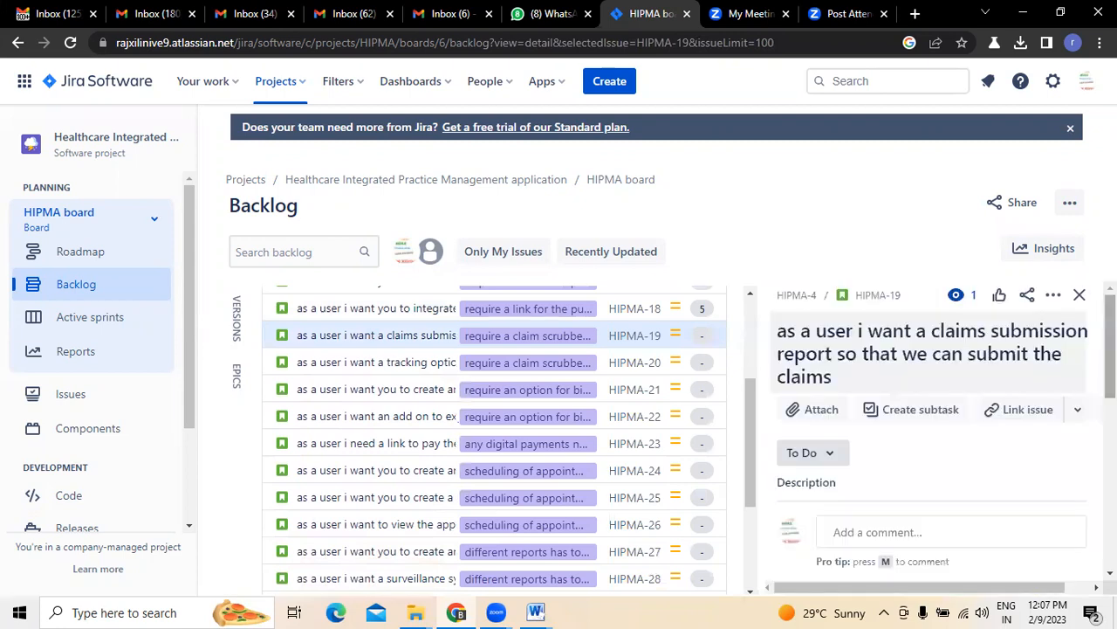
scroll(1001, 456, down, 5)
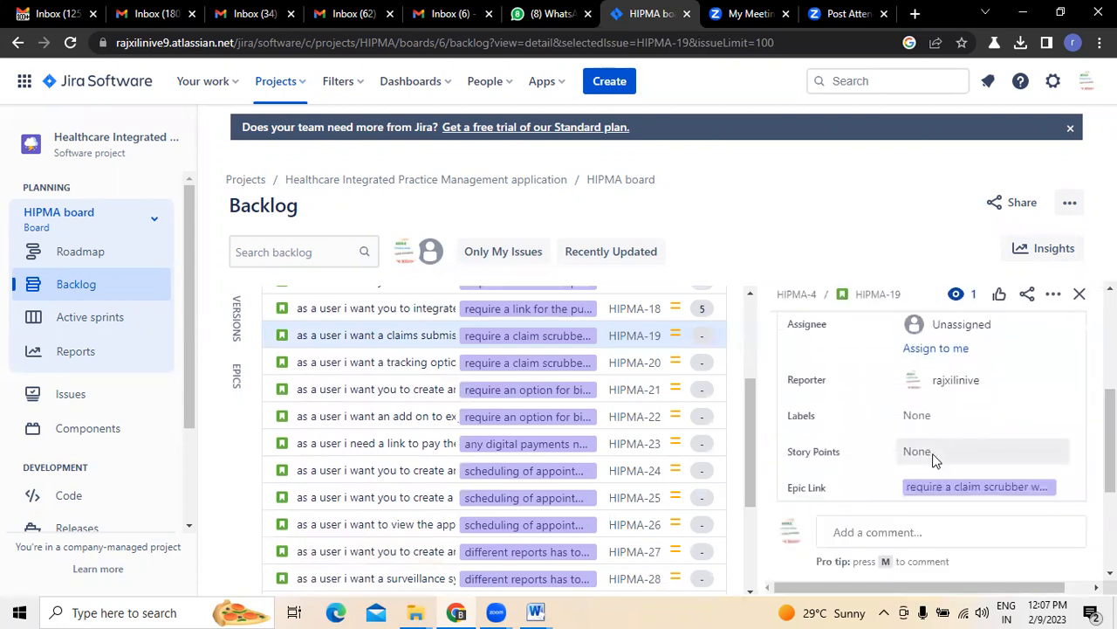
click(934, 454)
click(1029, 488)
click(1080, 294)
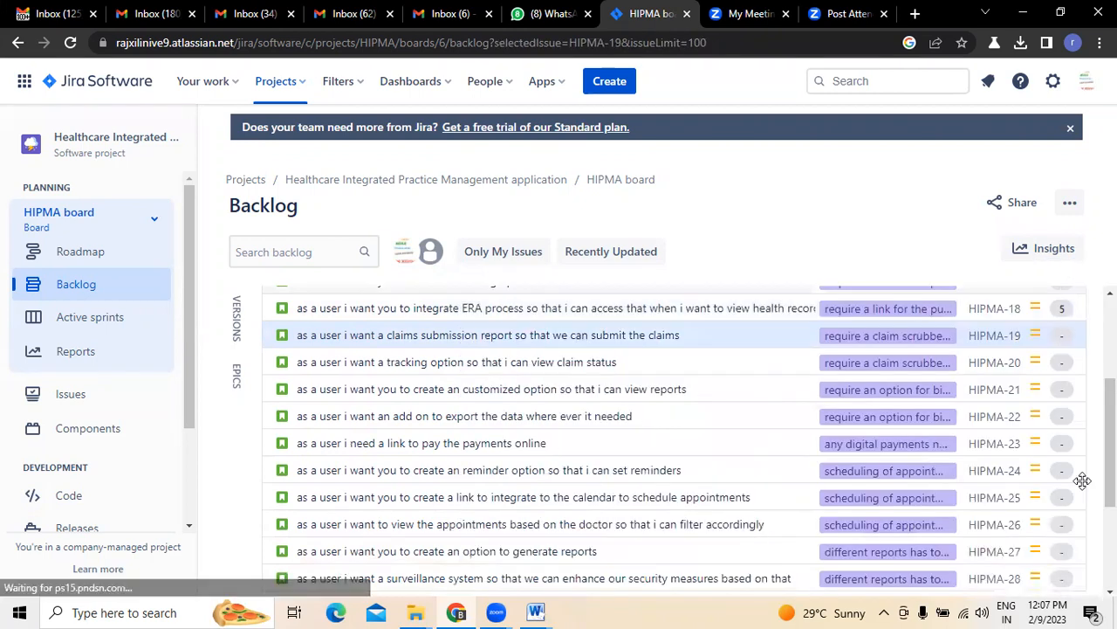
Estimate HIPMA-20 at 5 story points and HIPMA-21 at 3
click(1065, 366)
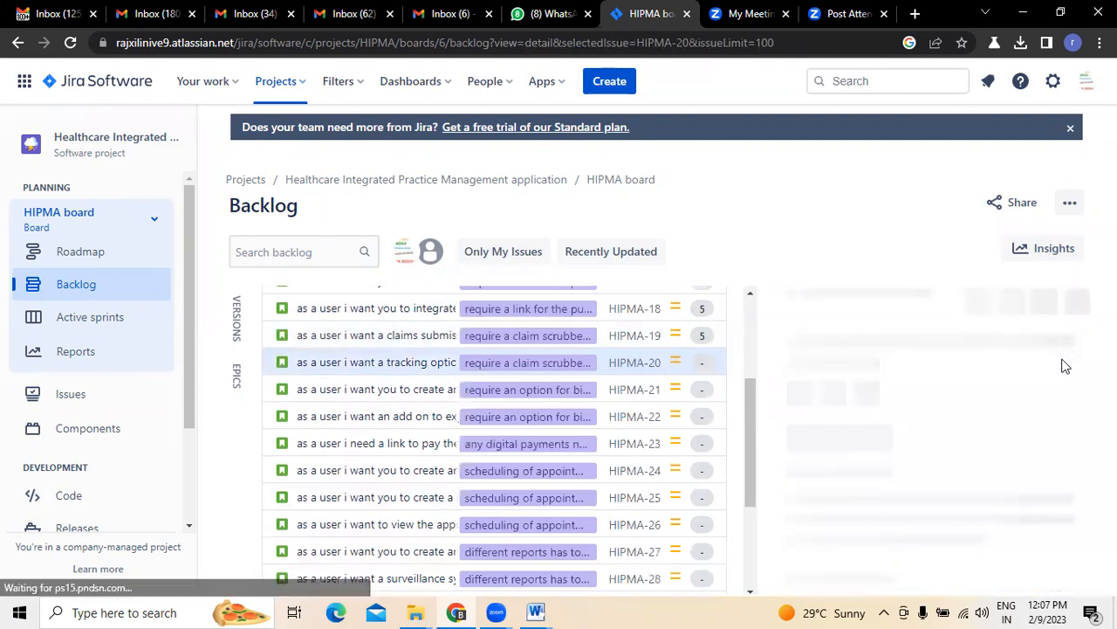
scroll(1065, 366, down, 3)
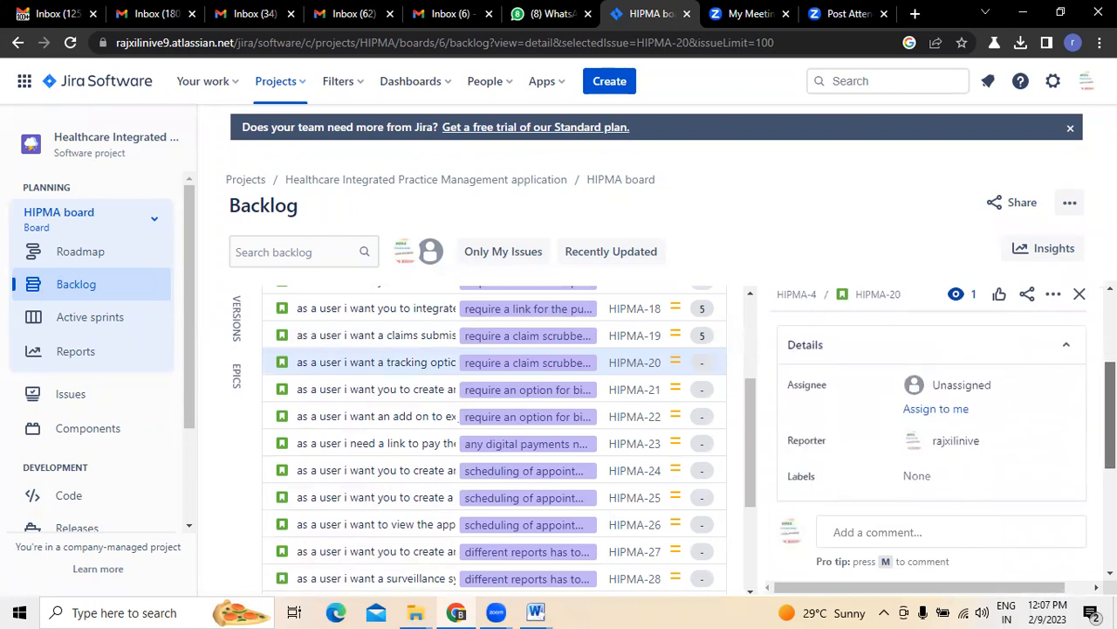
scroll(936, 416, down, 1)
click(940, 415)
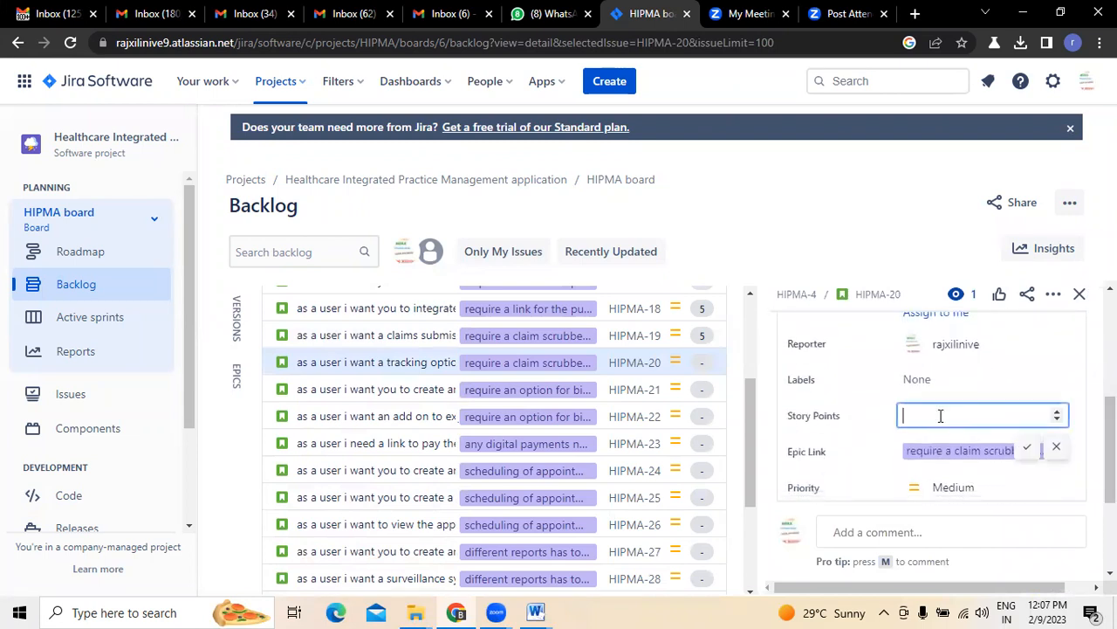
text(5)
click(1030, 450)
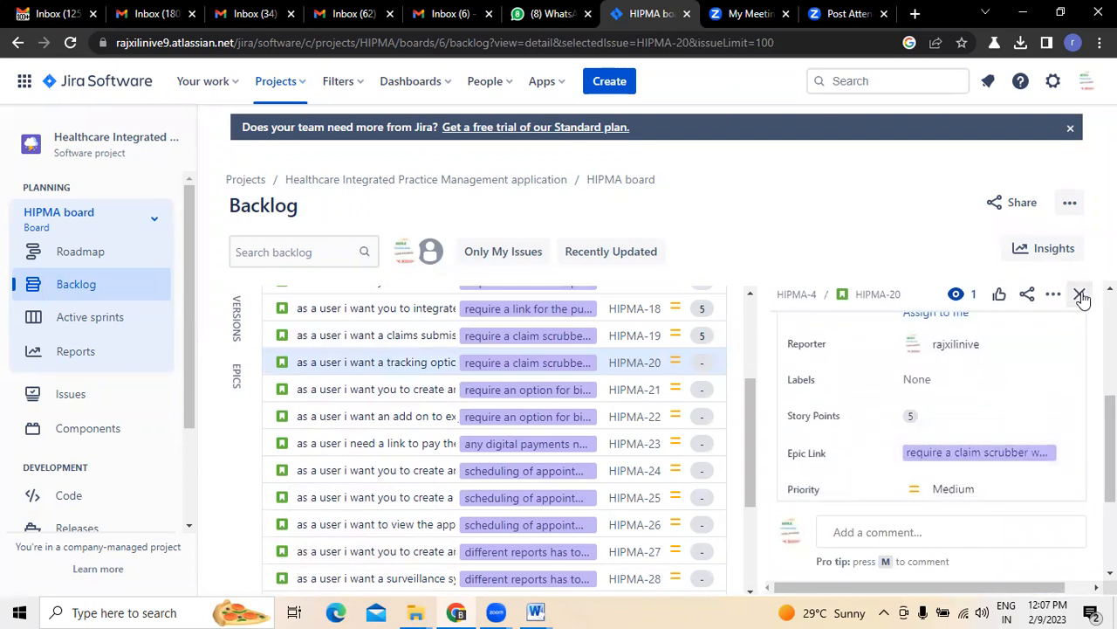
click(1080, 294)
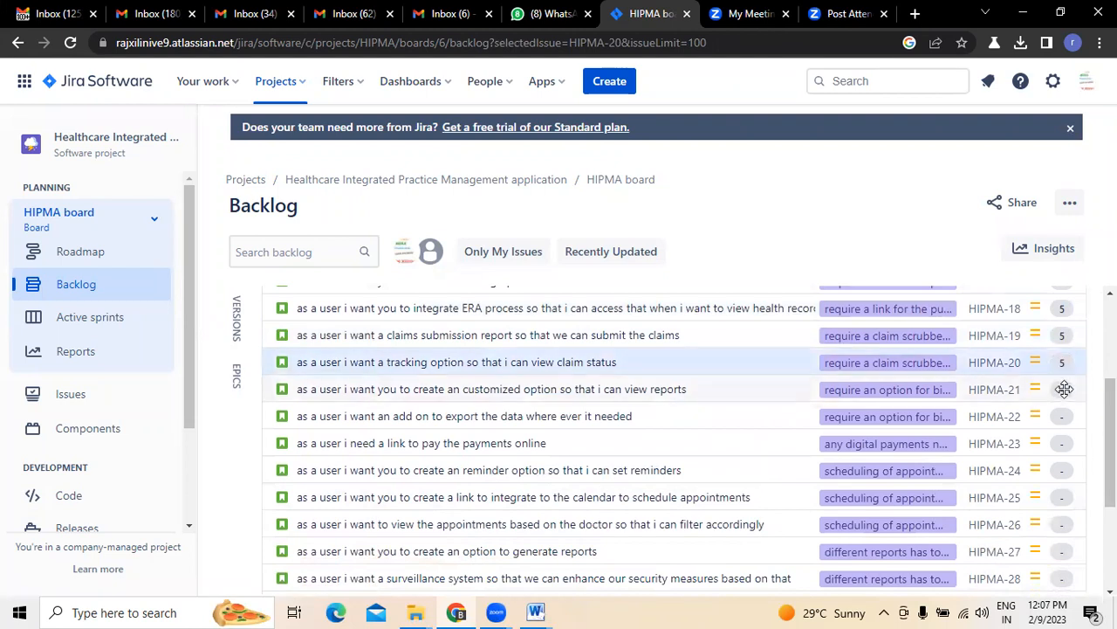
click(1062, 390)
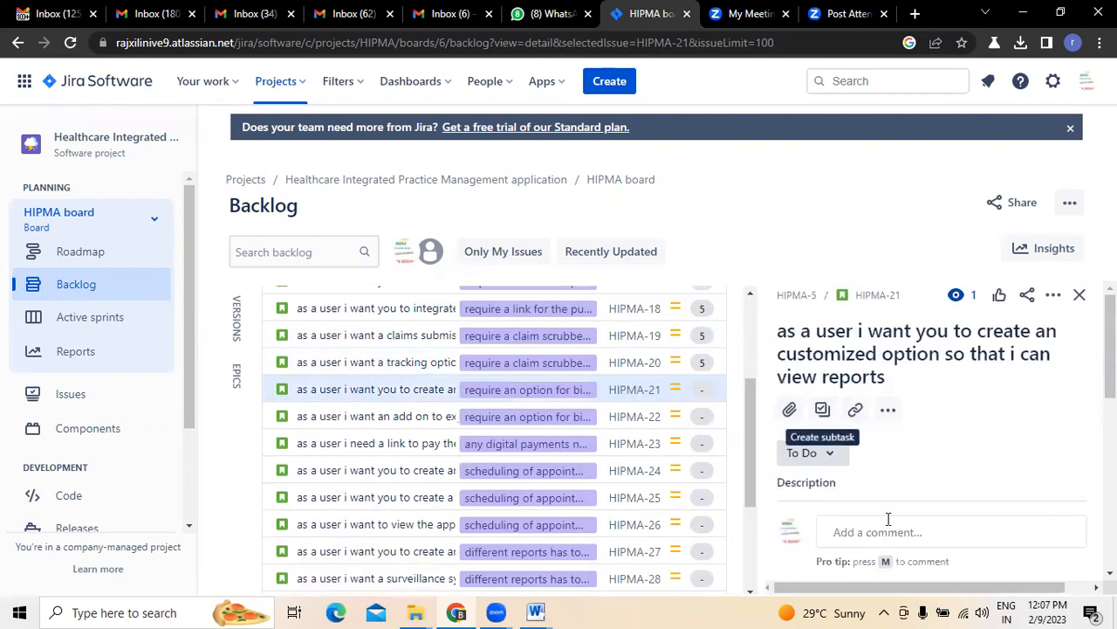
scroll(925, 410, down, 5)
click(966, 481)
click(1028, 517)
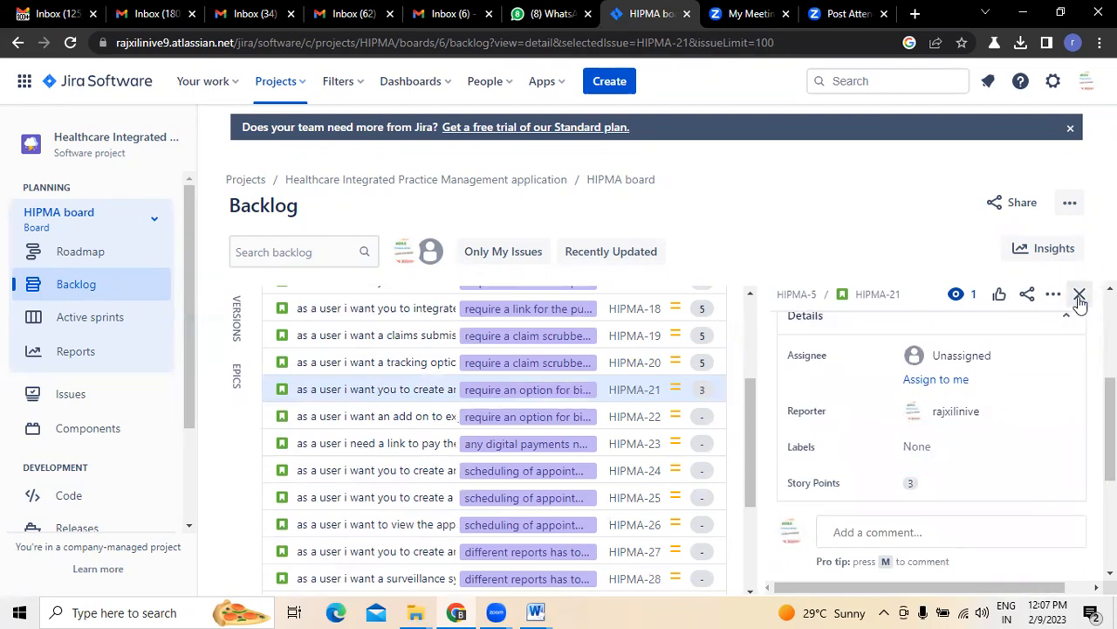
click(1080, 294)
Give HIPMA-22 and HIPMA-23 8 story points each
scroll(1061, 393, down, 1)
click(1060, 393)
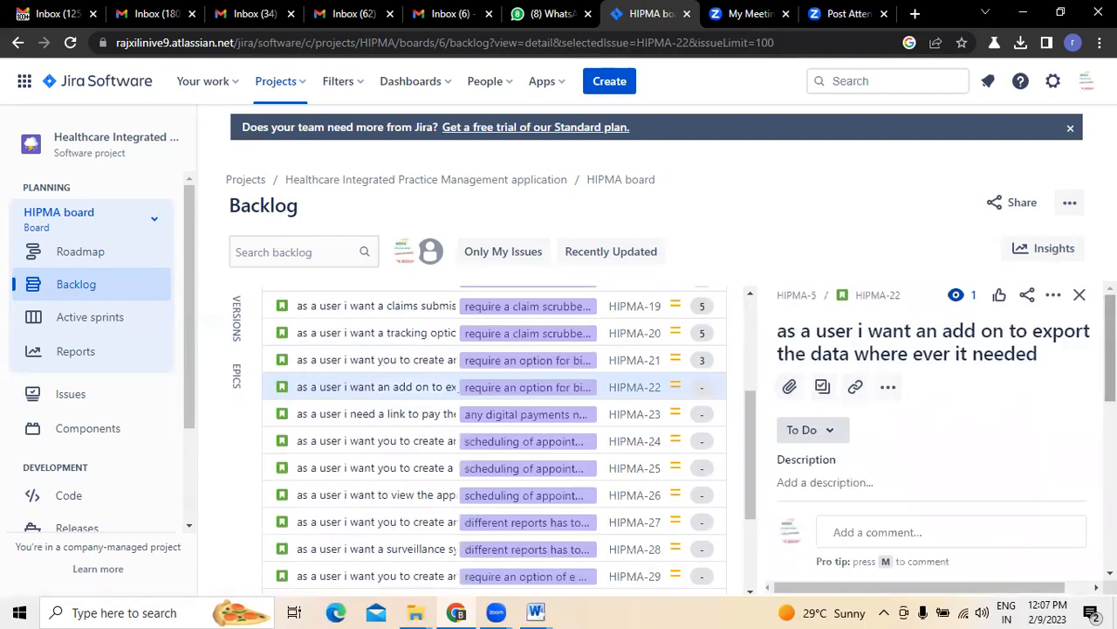
scroll(1004, 437, down, 4)
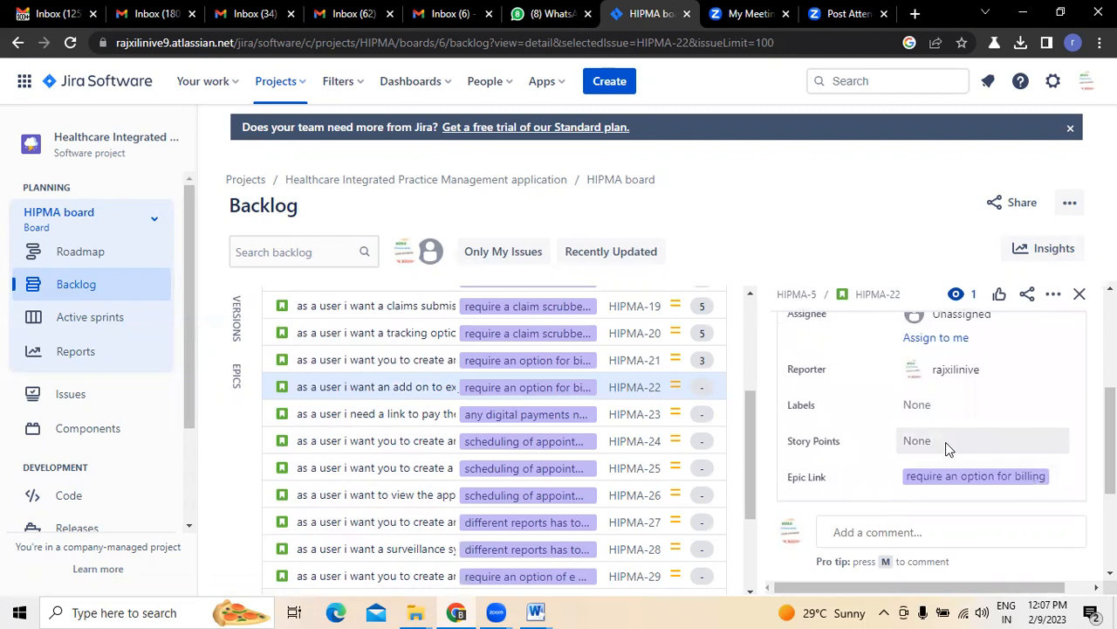
click(948, 445)
text(8)
click(1027, 472)
click(1081, 295)
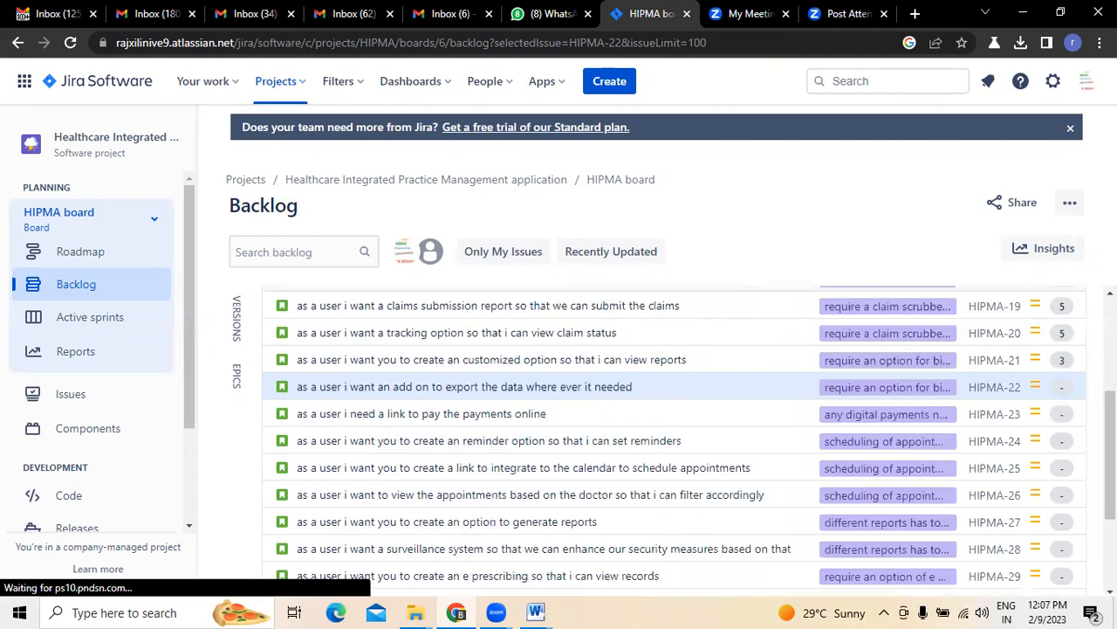
click(1065, 412)
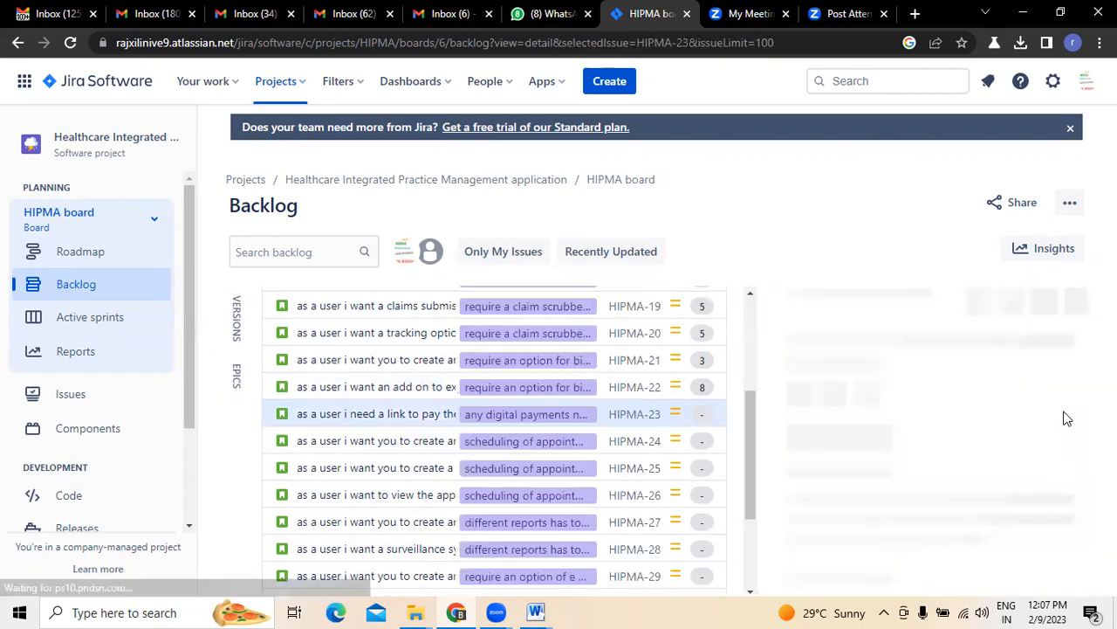
scroll(932, 427, down, 3)
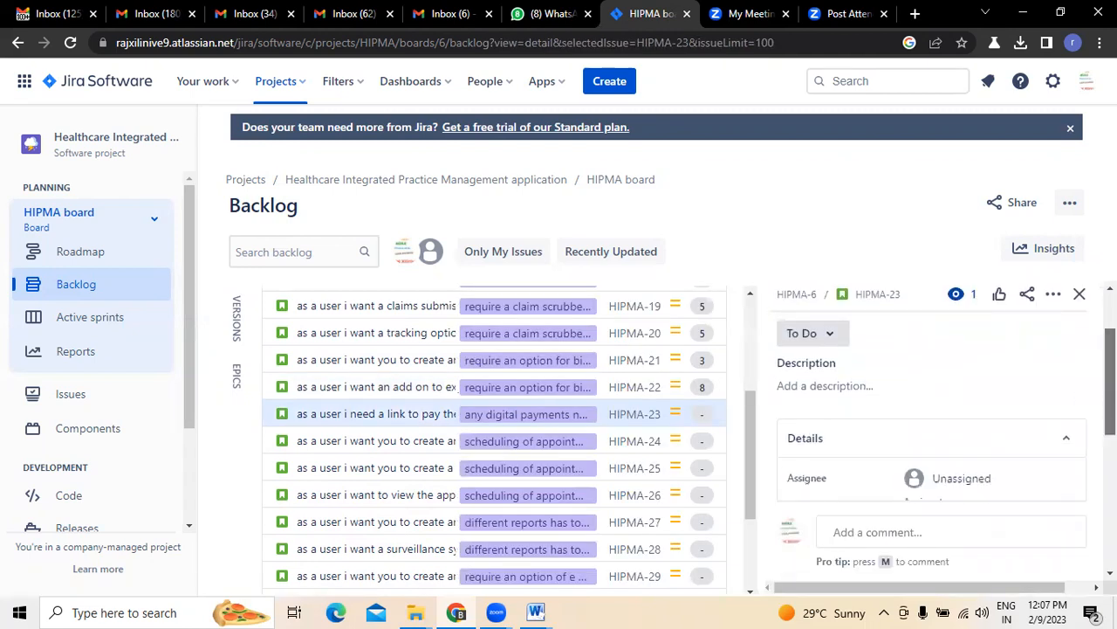
scroll(960, 427, down, 2)
click(954, 429)
click(1027, 466)
click(1080, 294)
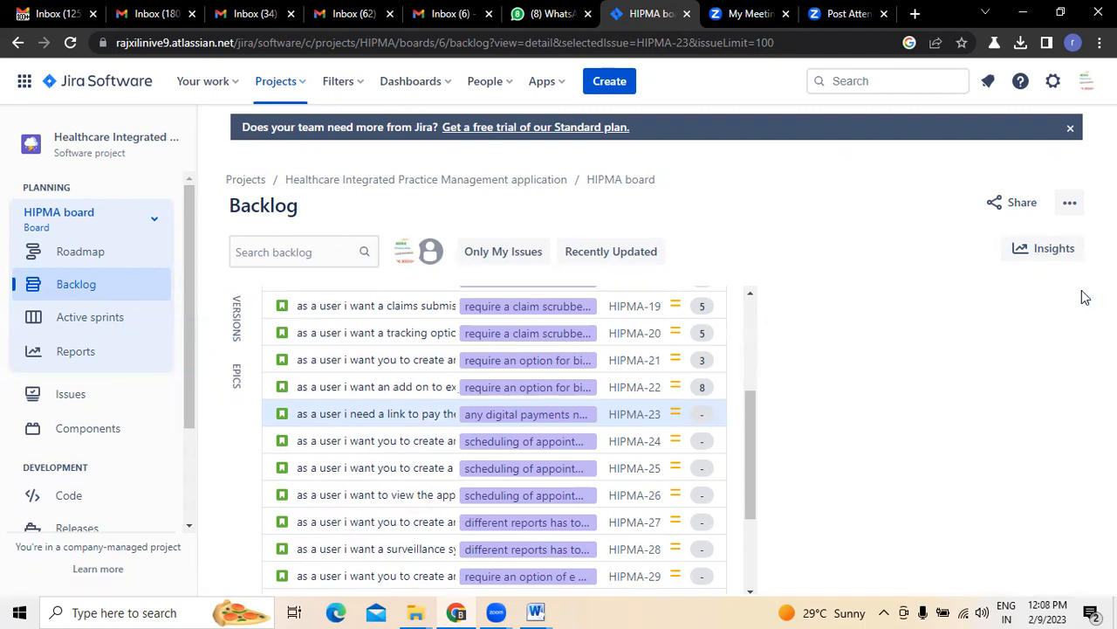
Commit a 5-point estimate for HIPMA-24
click(1061, 452)
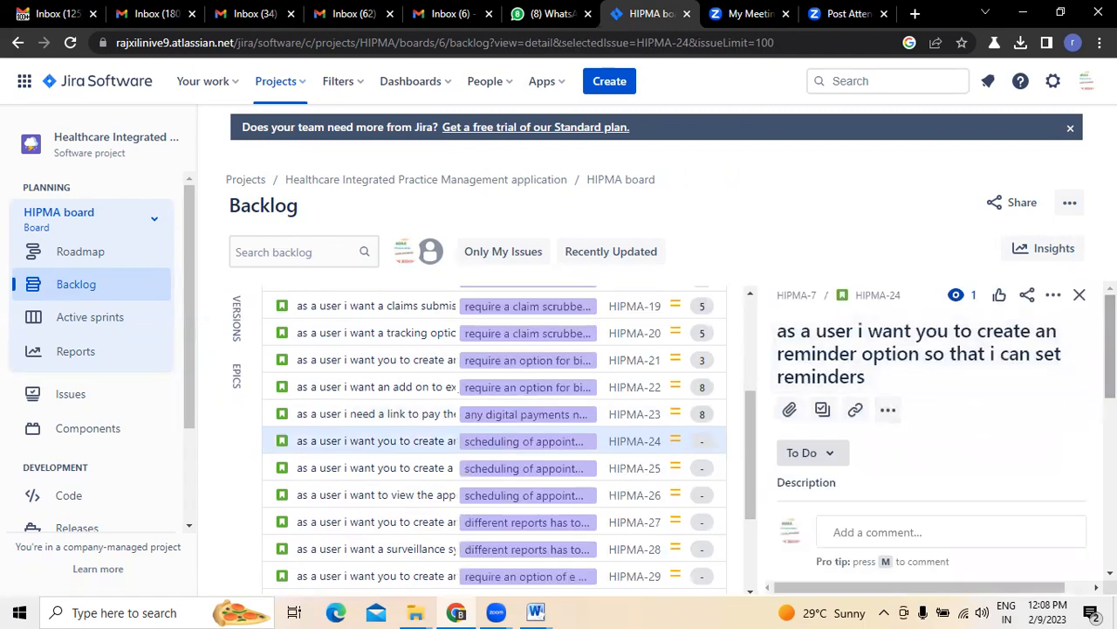
scroll(954, 453, down, 5)
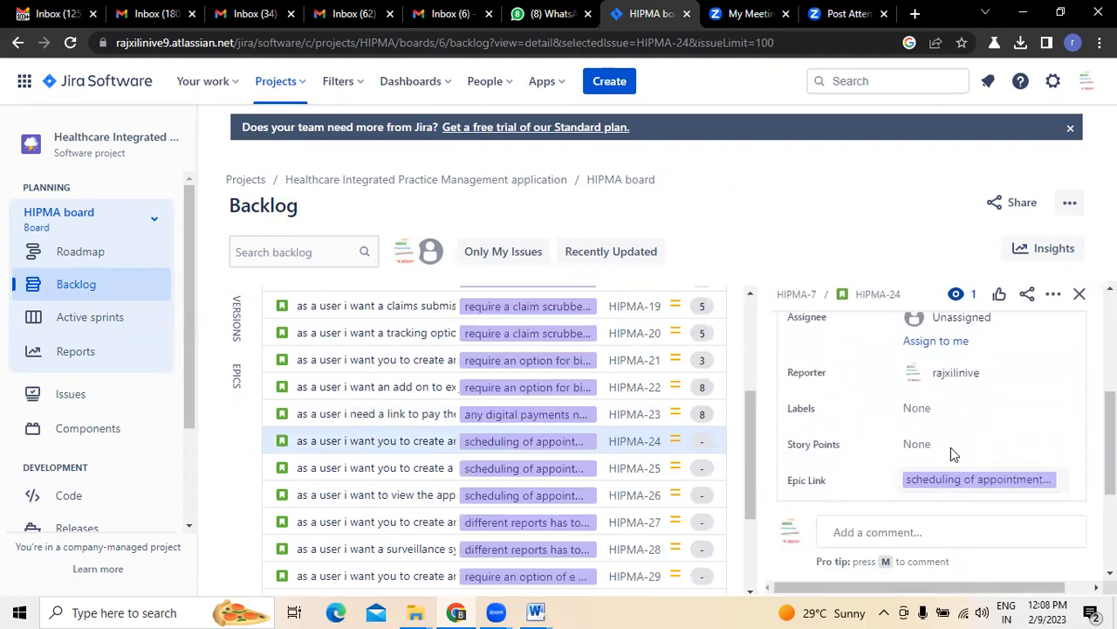
click(951, 443)
key(Return)
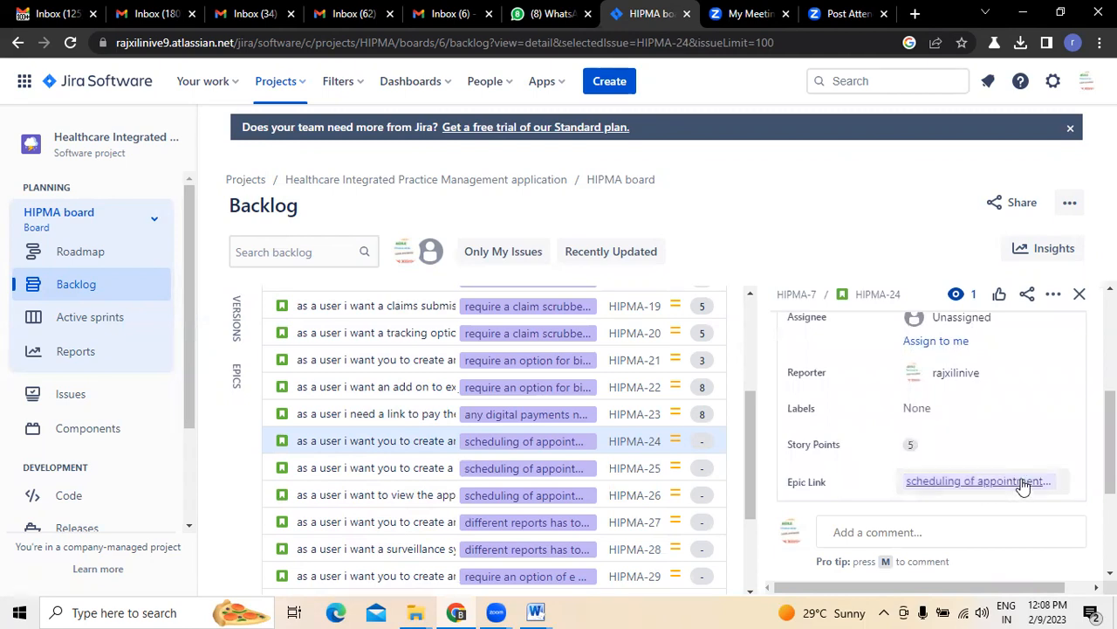
click(1080, 294)
Estimate story HIPMA-25 at 3 story points
scroll(672, 437, down, 3)
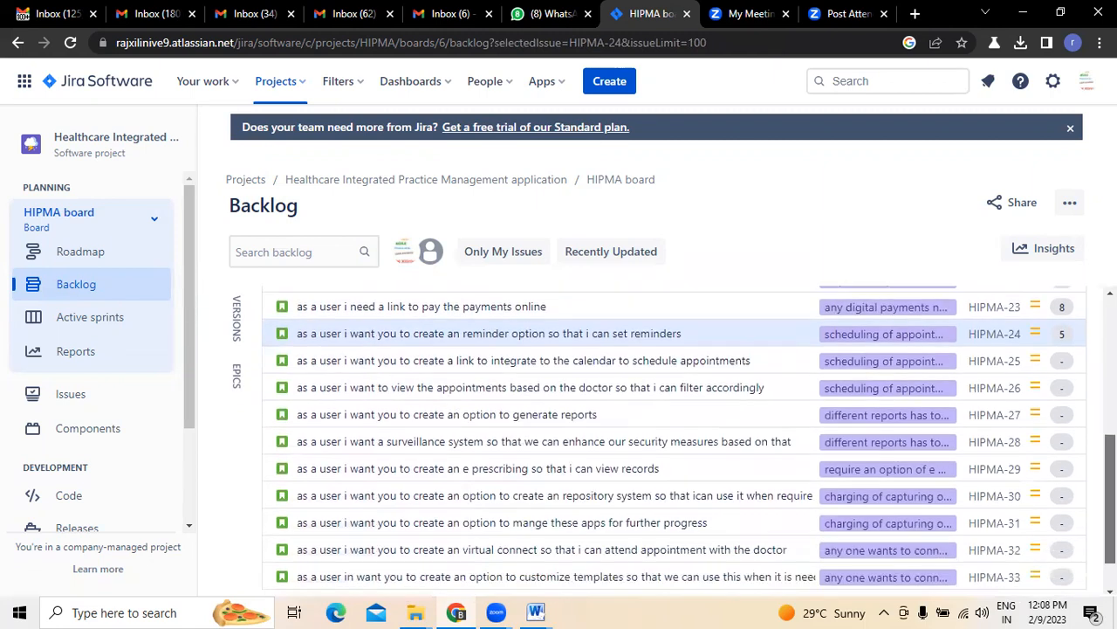
click(1063, 316)
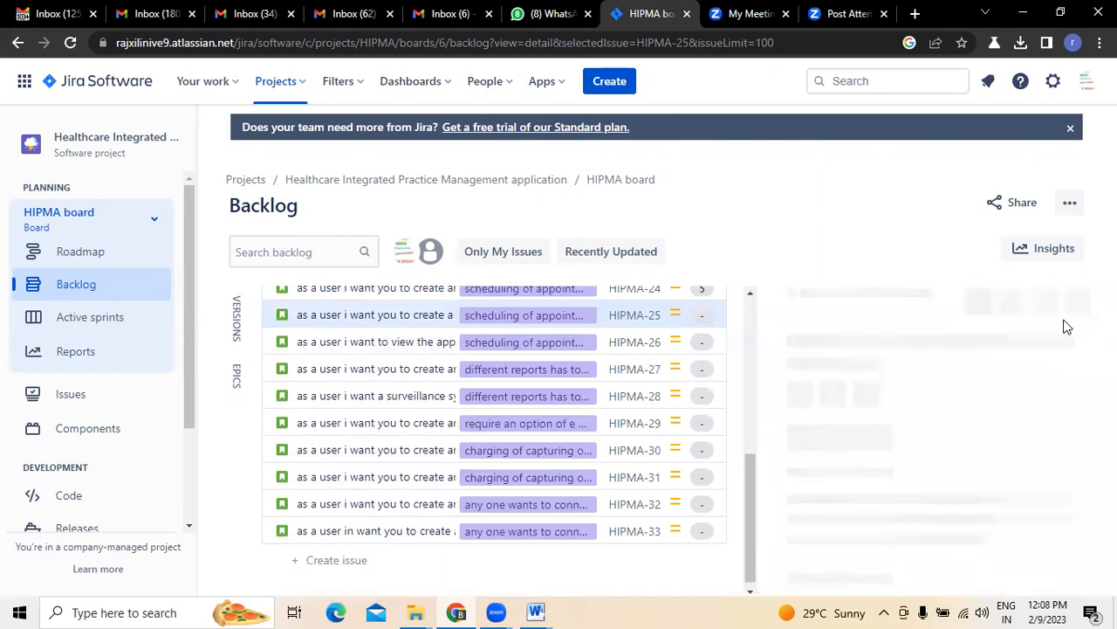
scroll(930, 410, down, 5)
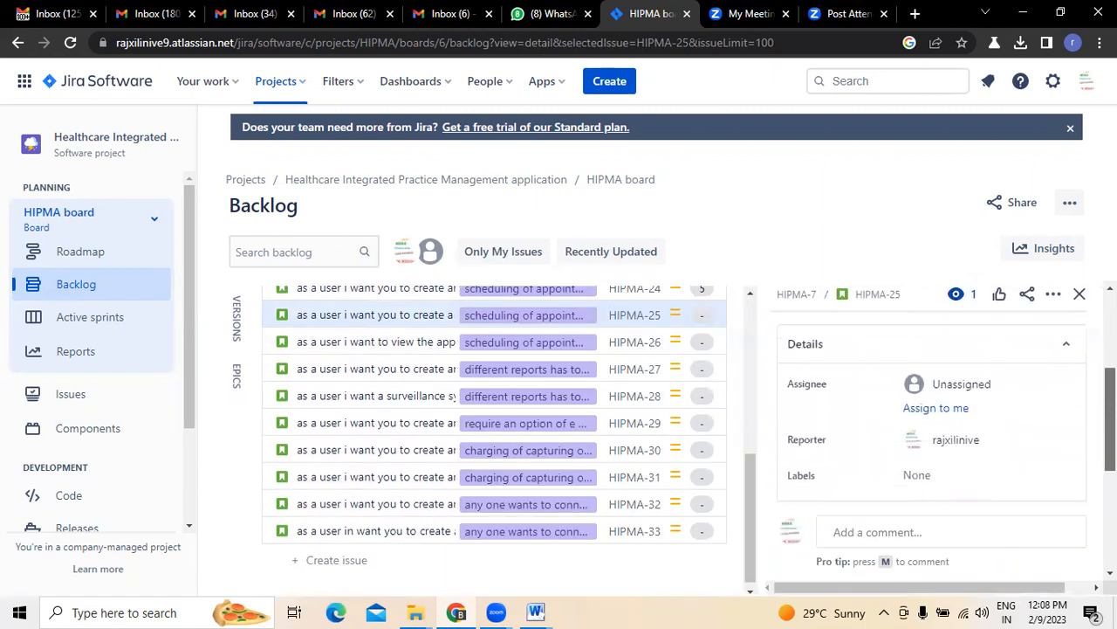
click(910, 391)
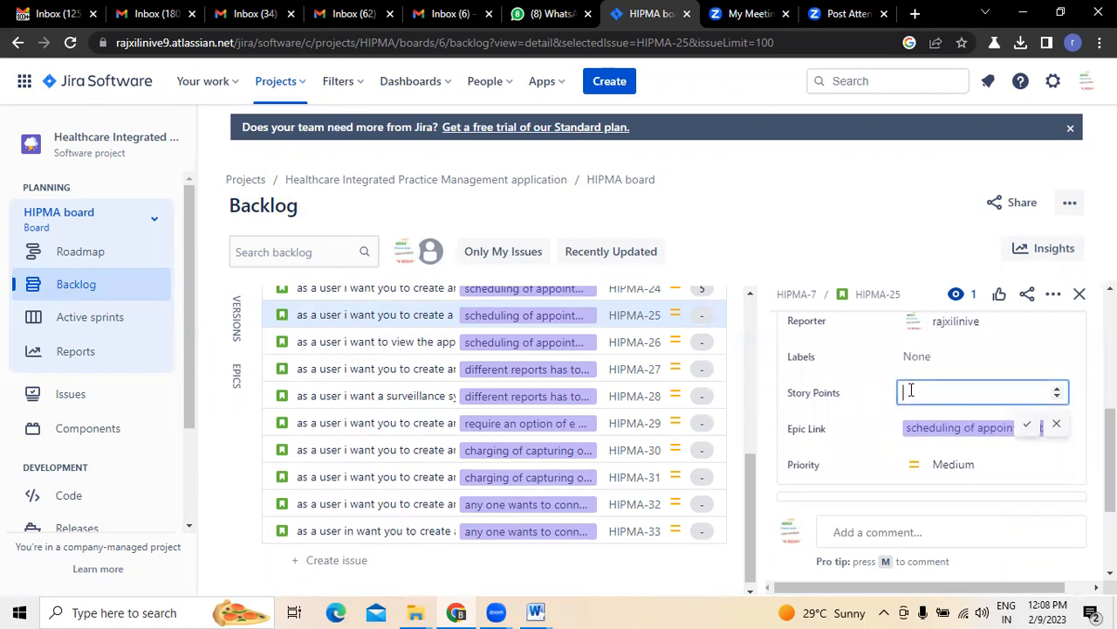
click(1030, 427)
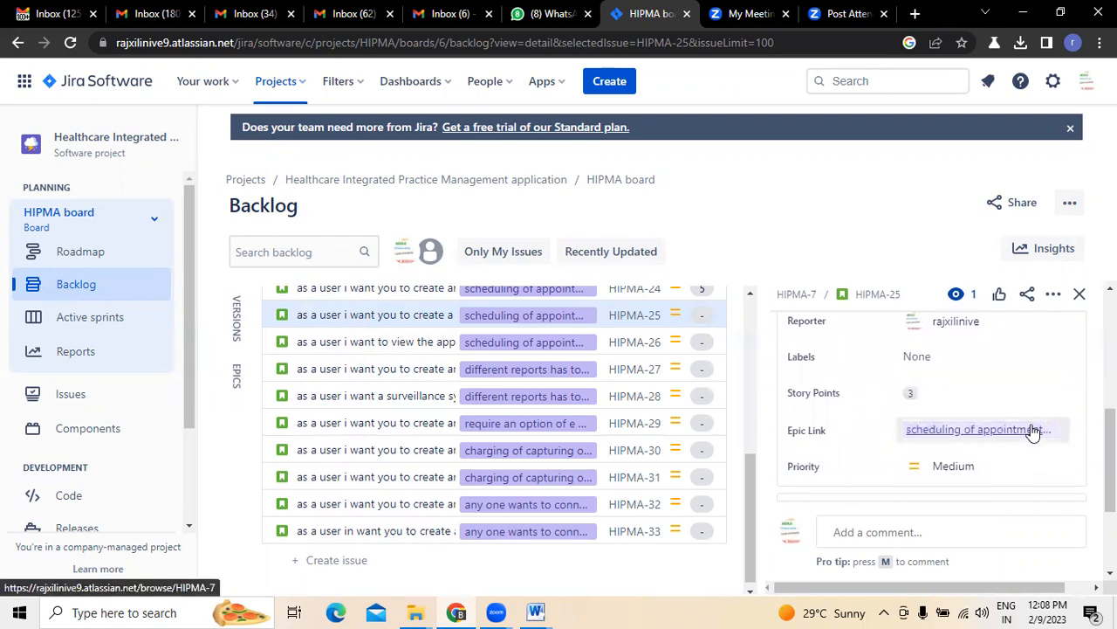
click(1080, 293)
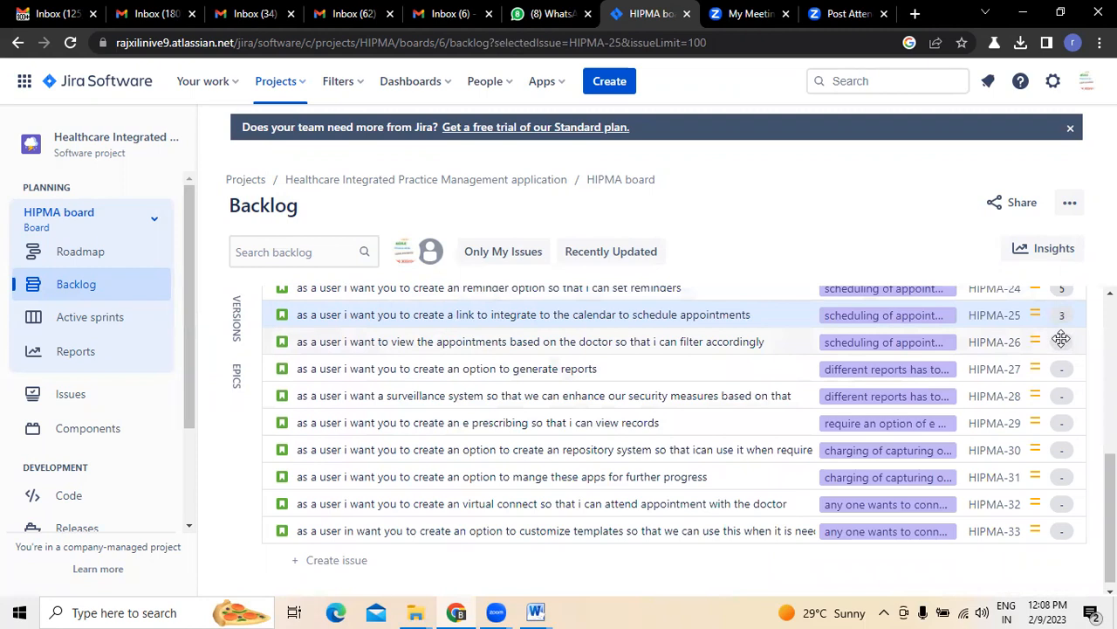
Estimate HIPMA-26 at 3 story points and reopen it to confirm the estimate
click(1063, 339)
scroll(1027, 417, down, 2)
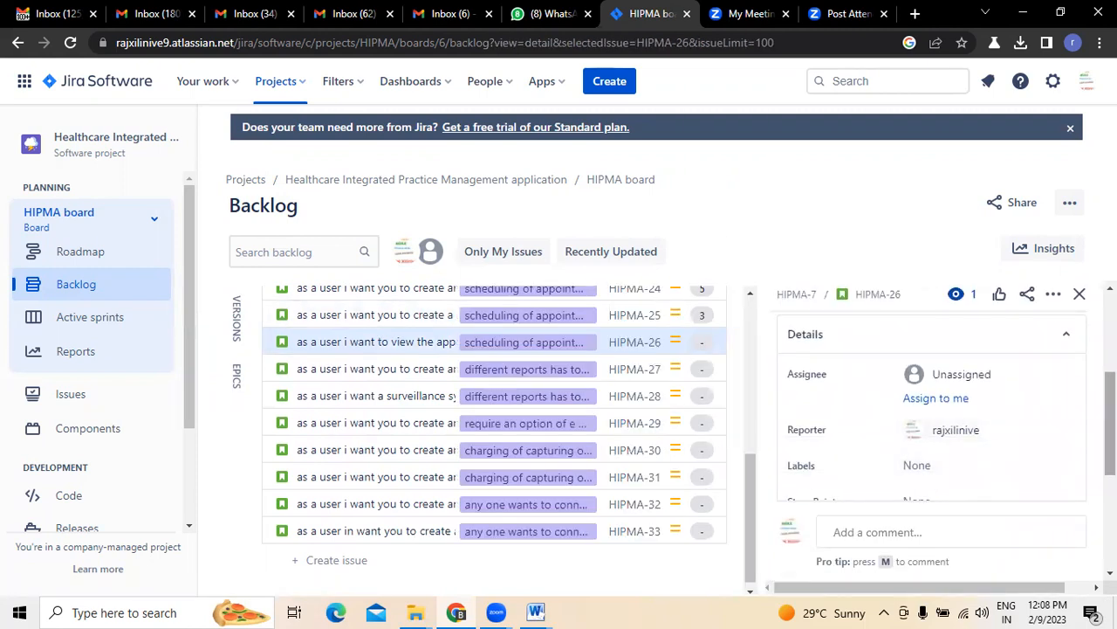
scroll(931, 410, down, 1)
click(943, 460)
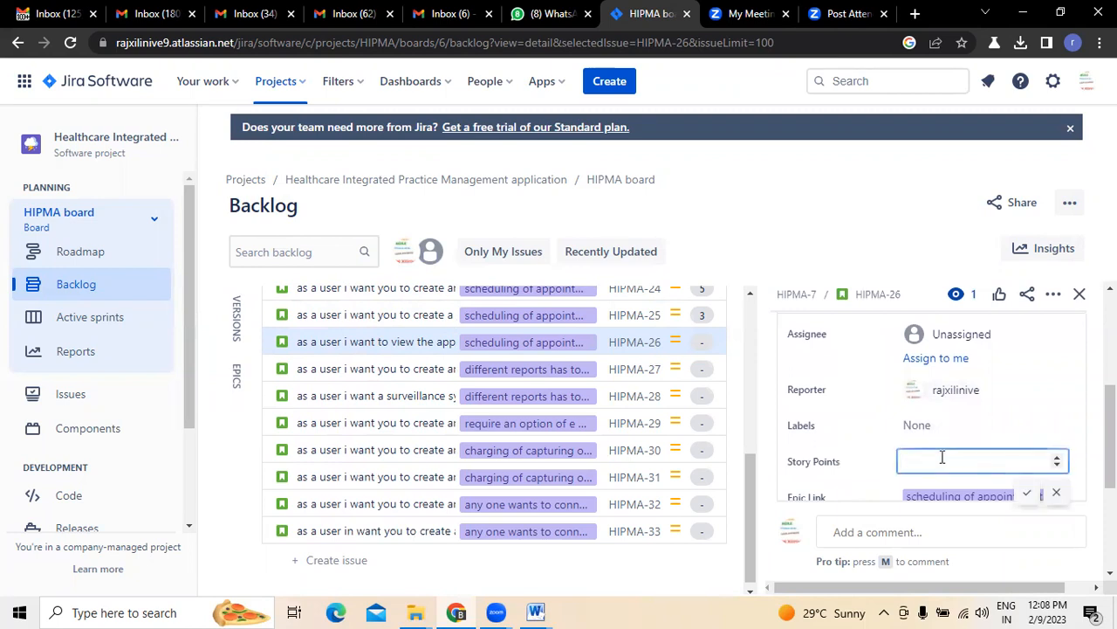
click(1027, 496)
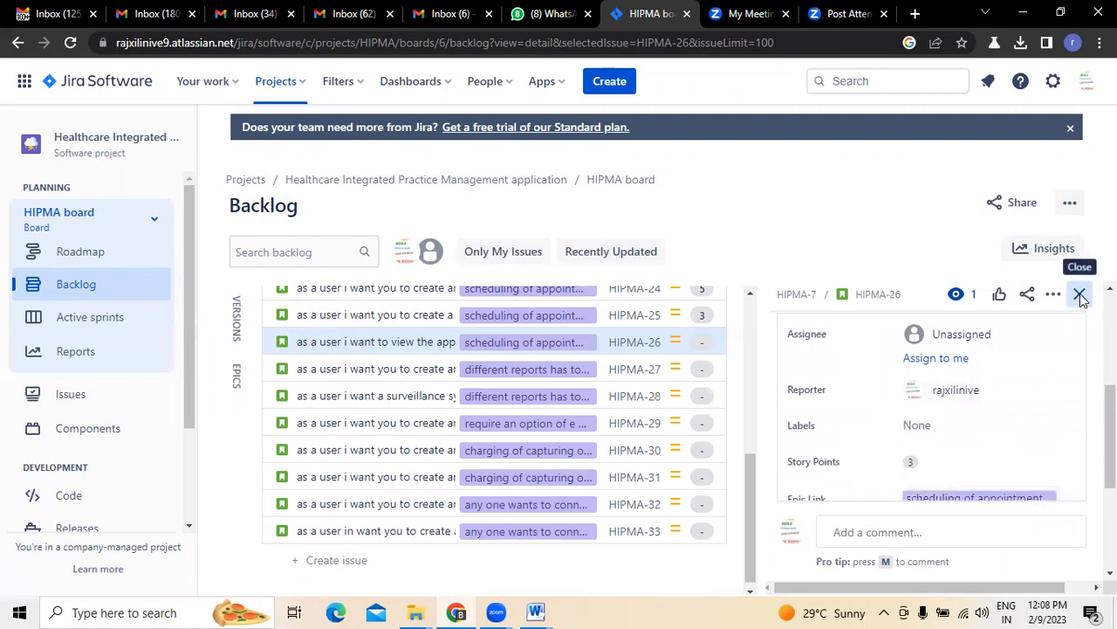
click(1081, 298)
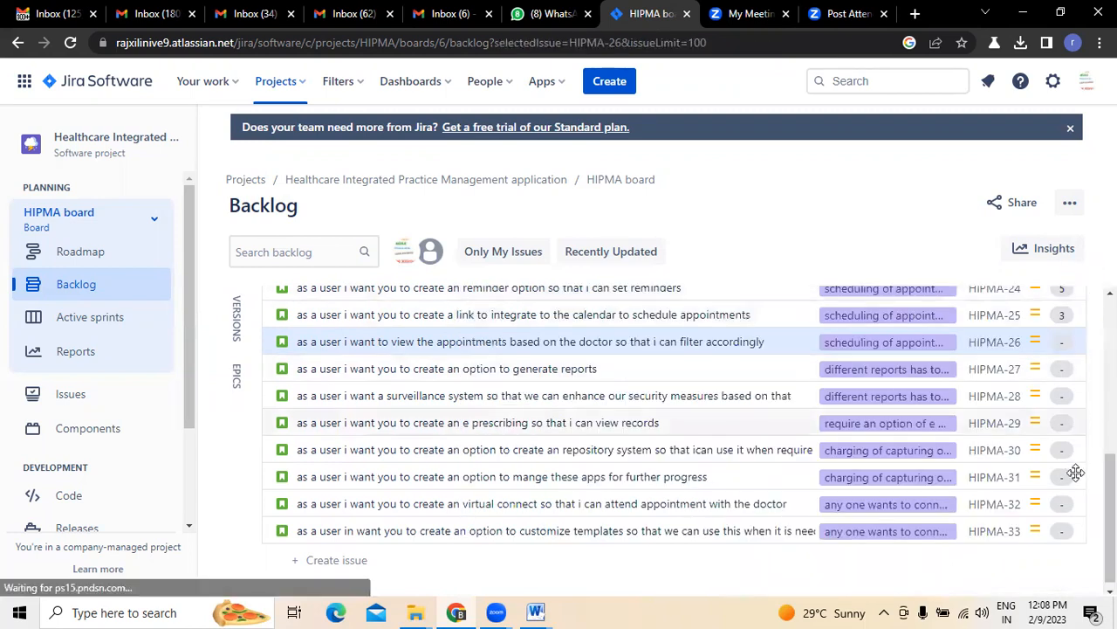
click(1061, 341)
scroll(1085, 473, down, 5)
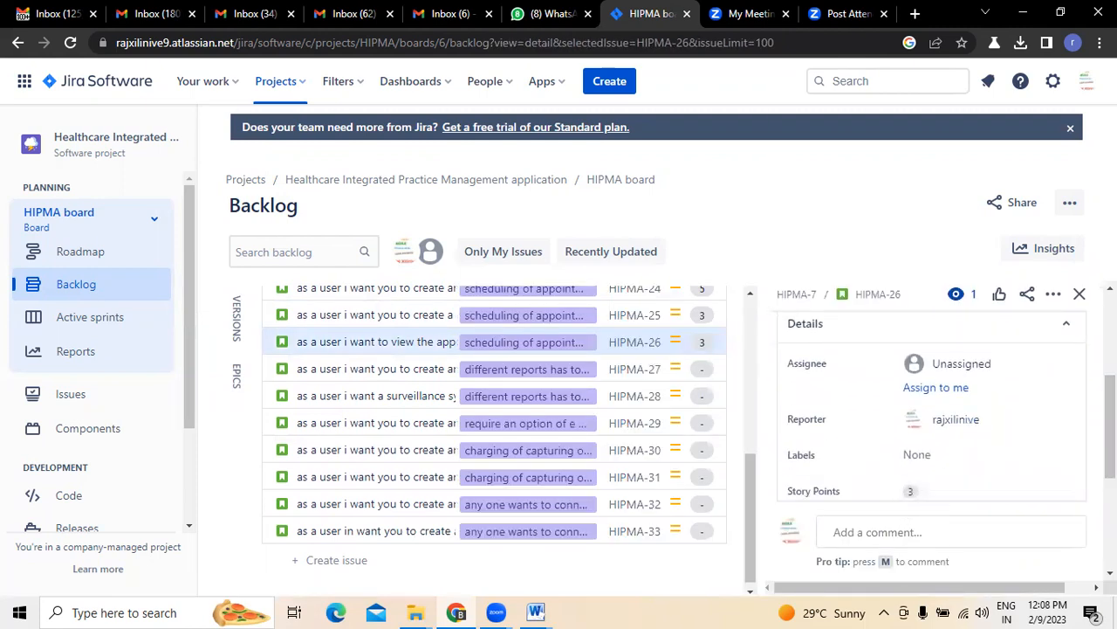
click(1081, 295)
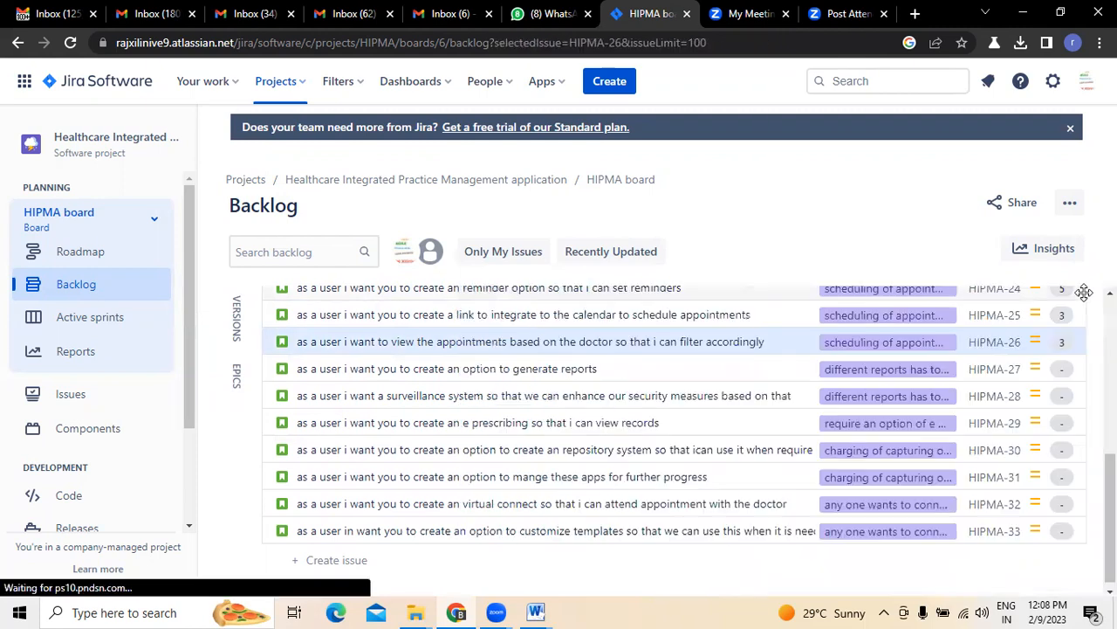
Give HIPMA-27 2 story points and HIPMA-28 5 story points
click(1064, 370)
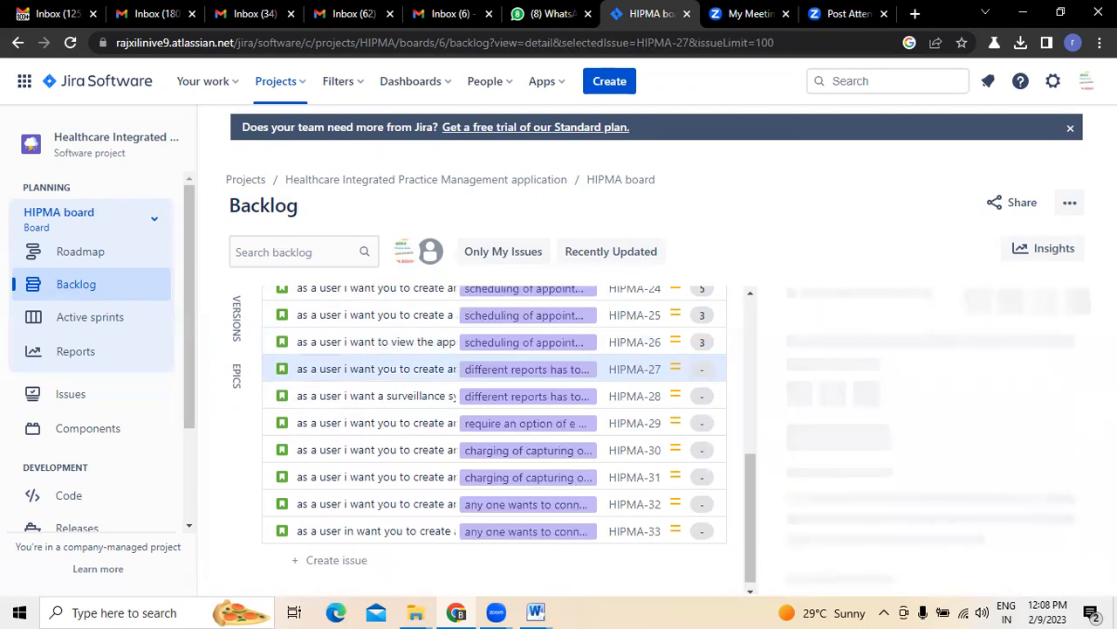
scroll(926, 437, down, 3)
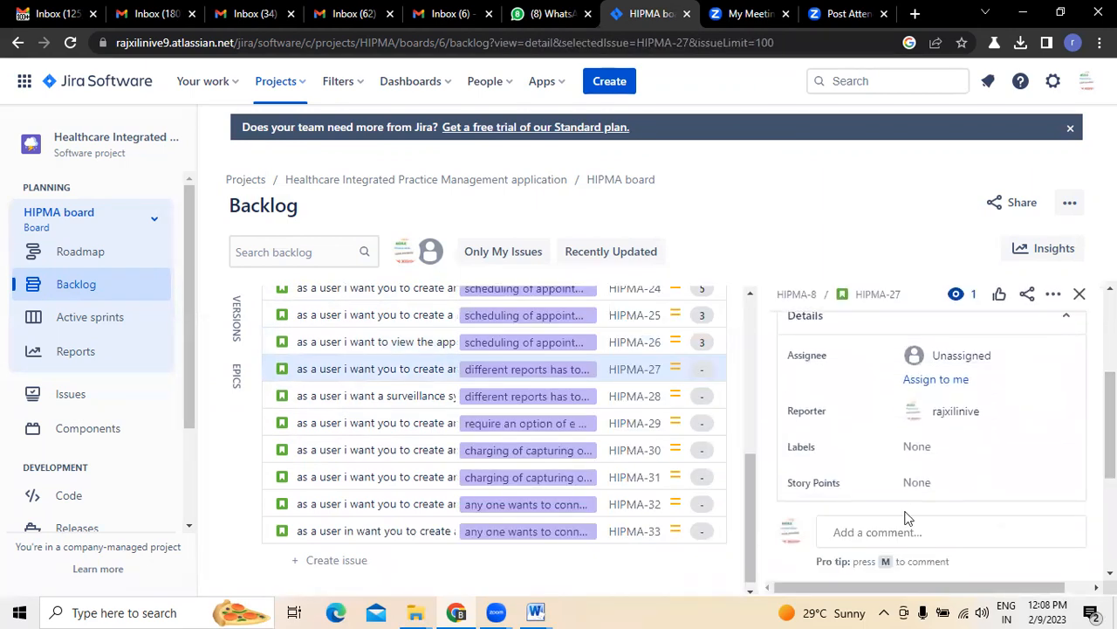
click(932, 481)
click(1030, 516)
click(1079, 293)
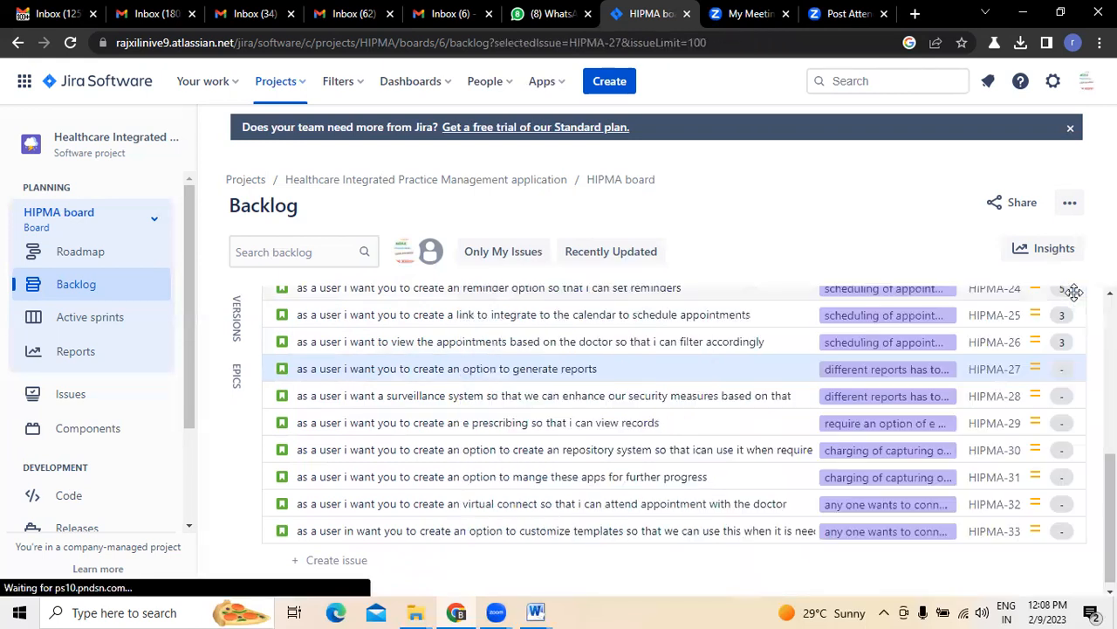
click(1069, 399)
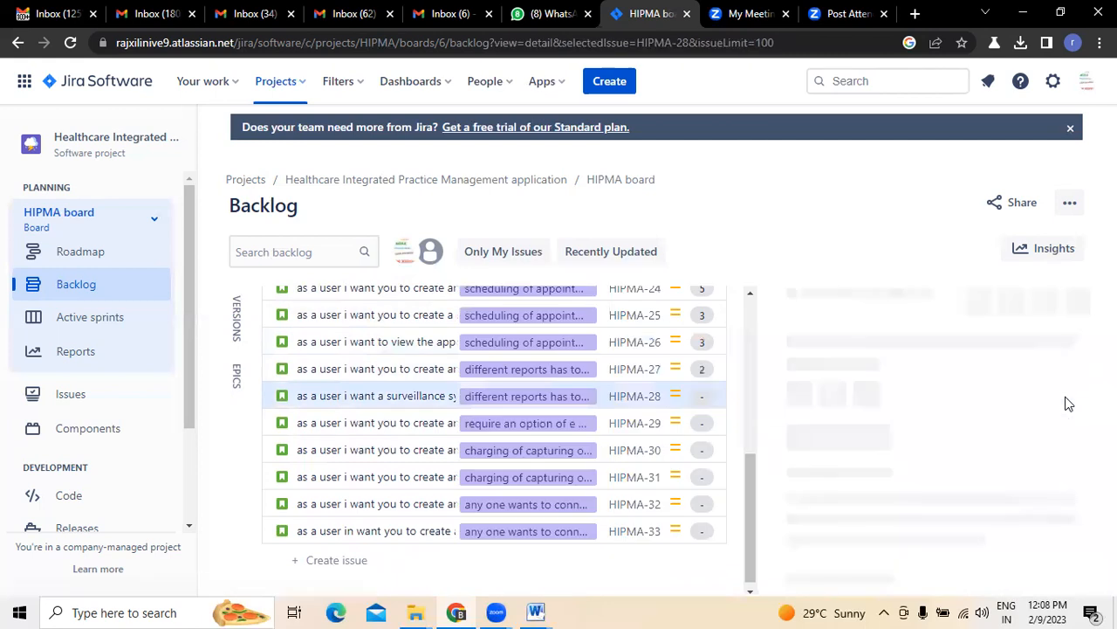
scroll(961, 419, down, 4)
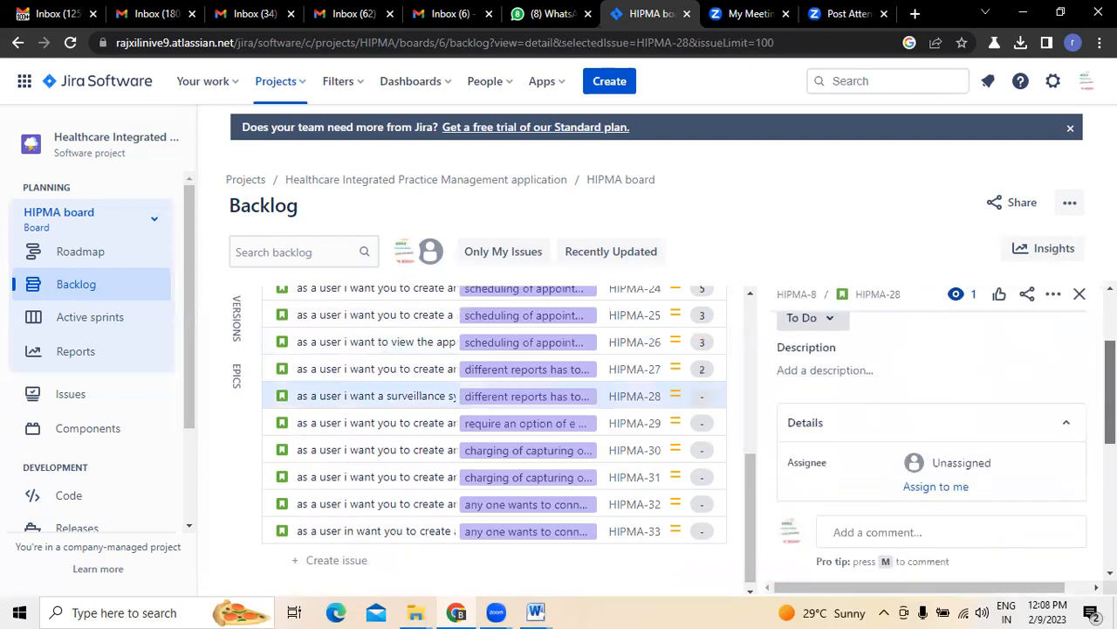
click(939, 437)
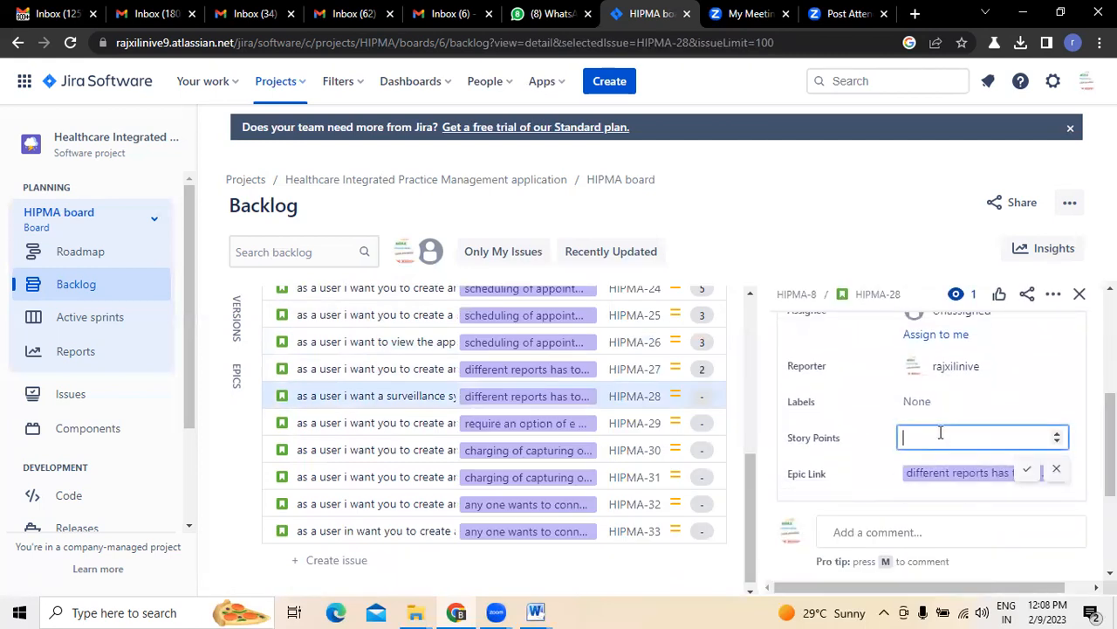
click(1026, 469)
click(1080, 293)
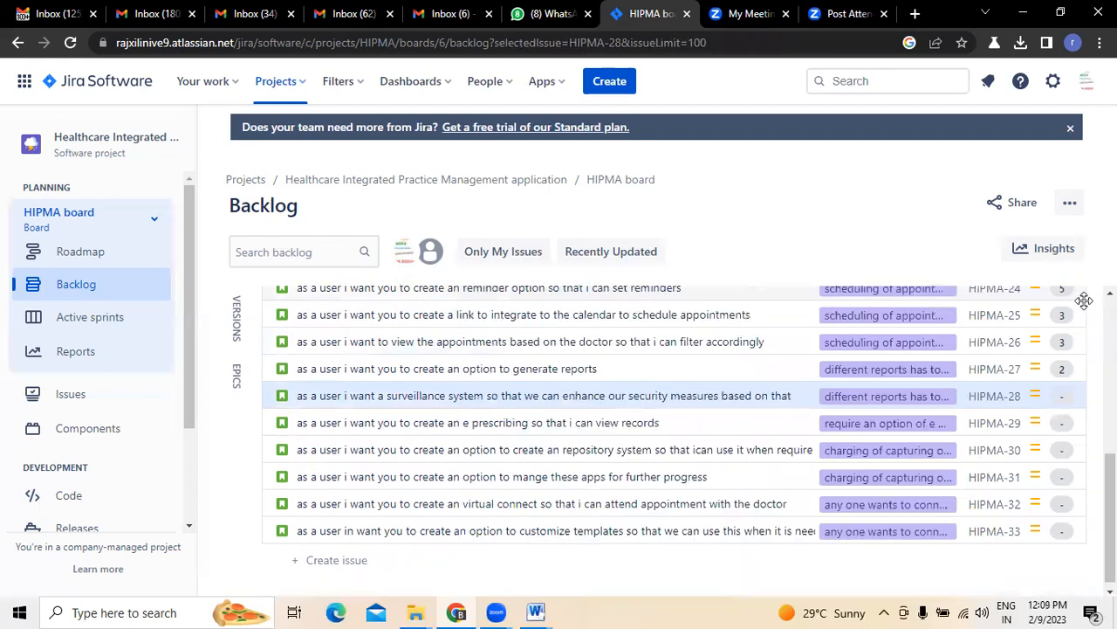
Give HIPMA-29 5 story points and HIPMA-30 8 story points
click(1066, 425)
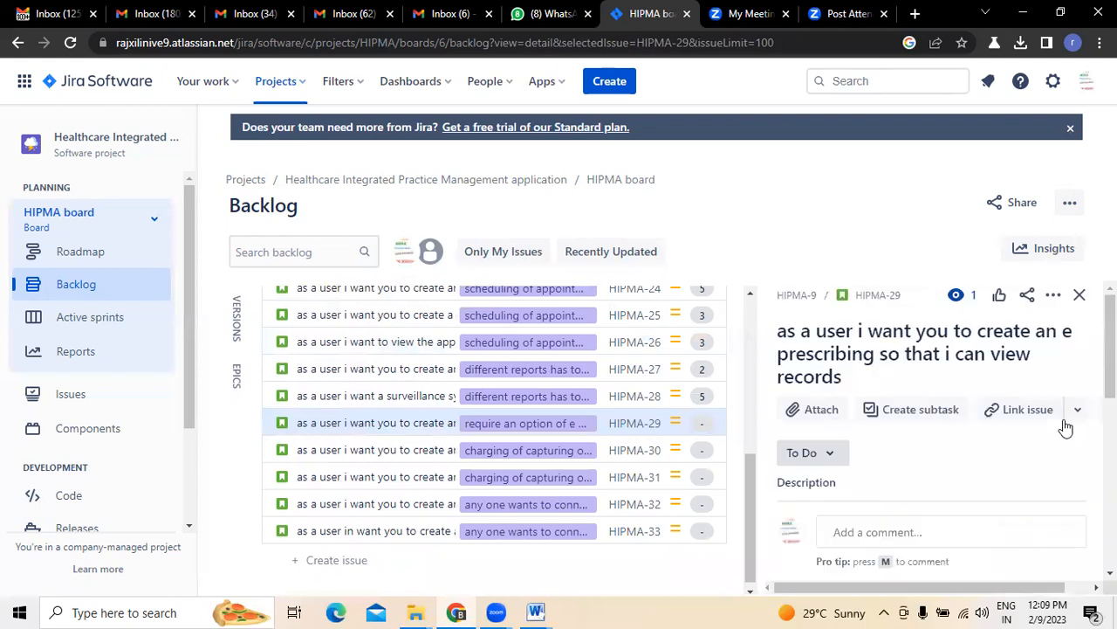
scroll(1055, 490, down, 5)
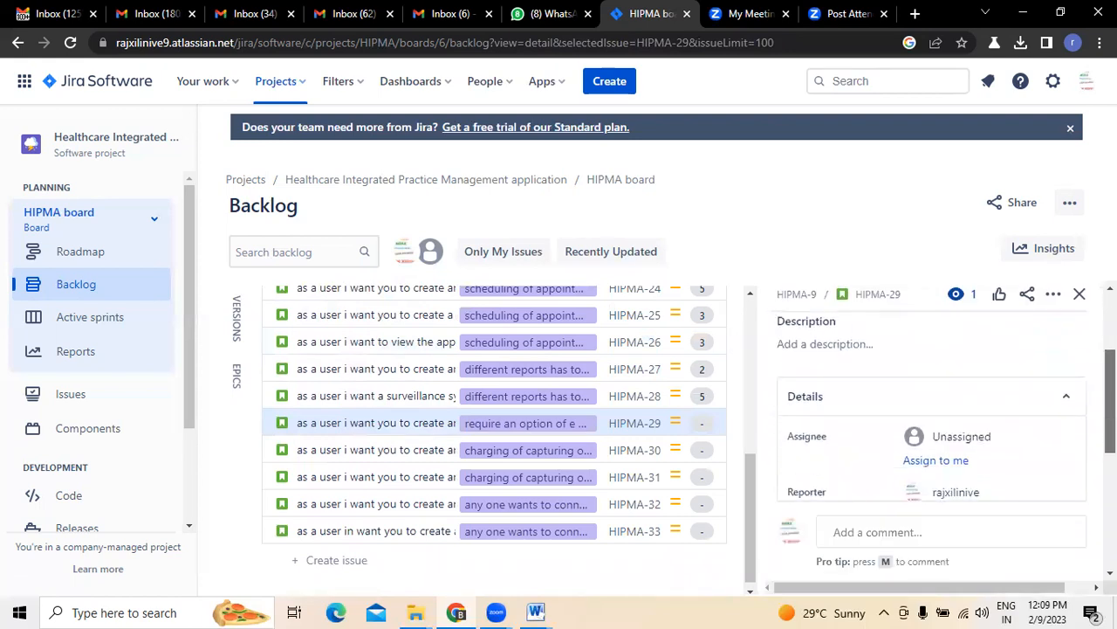
click(954, 420)
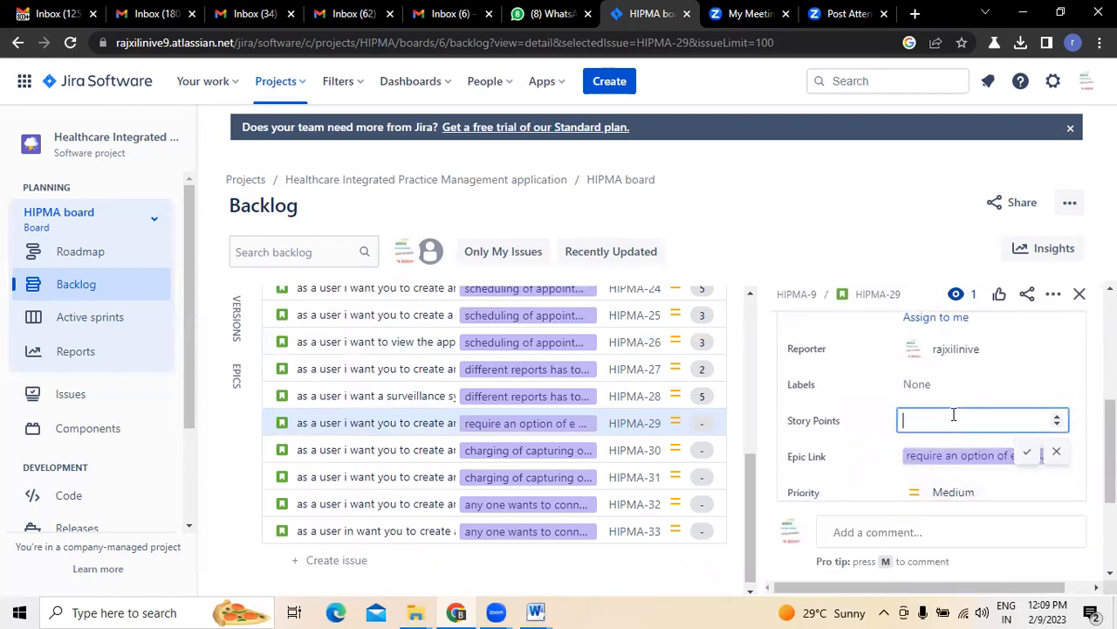
click(1029, 455)
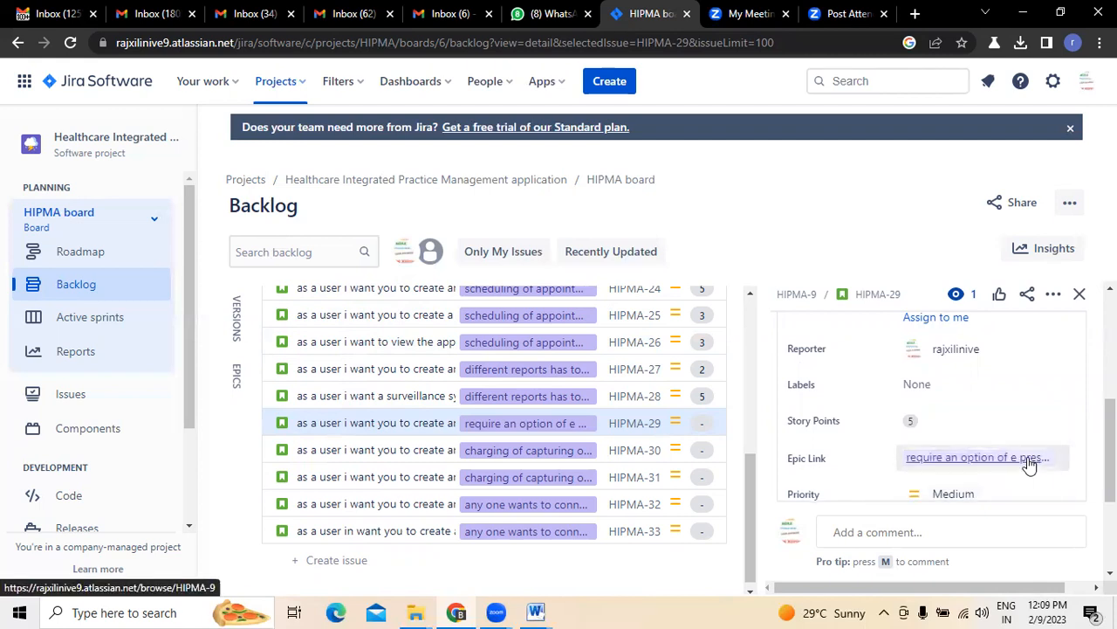
click(1078, 295)
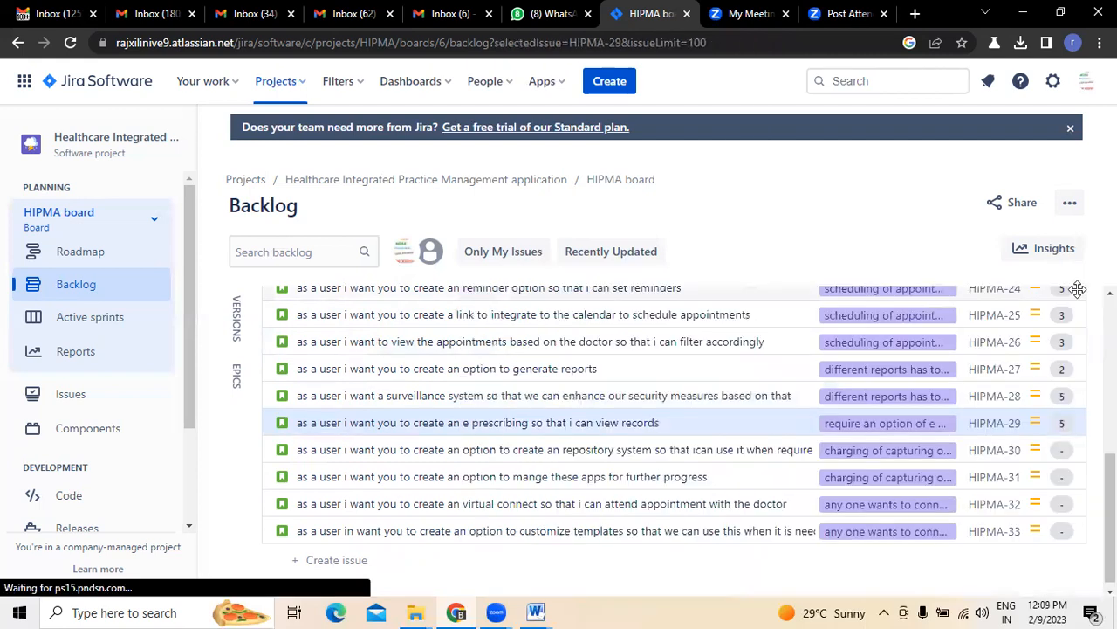
click(1065, 449)
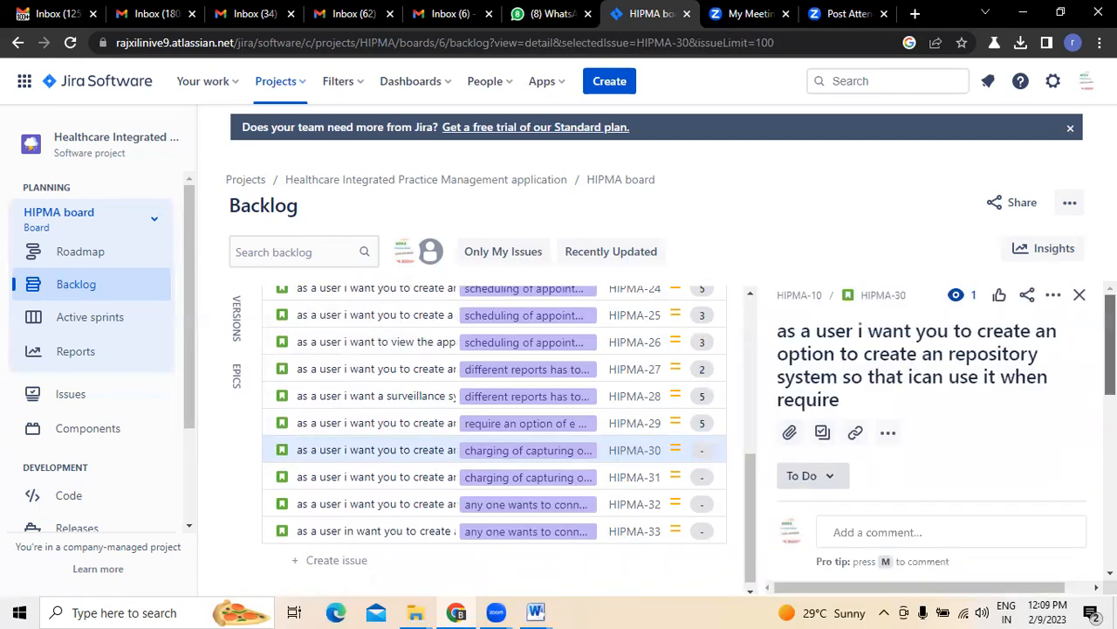
scroll(932, 508, down, 5)
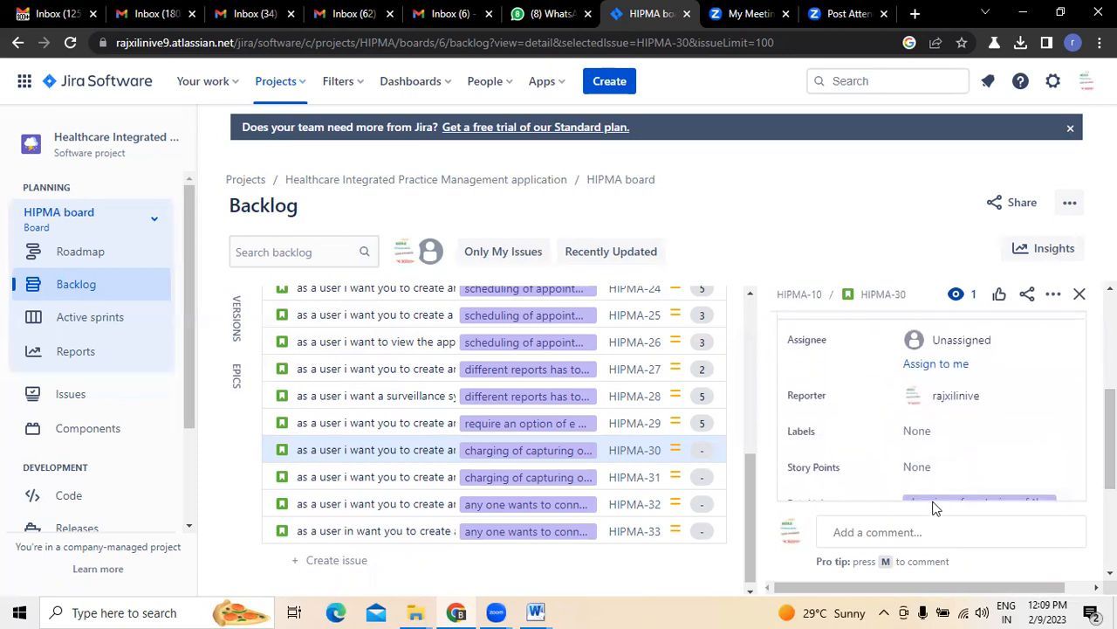
click(920, 467)
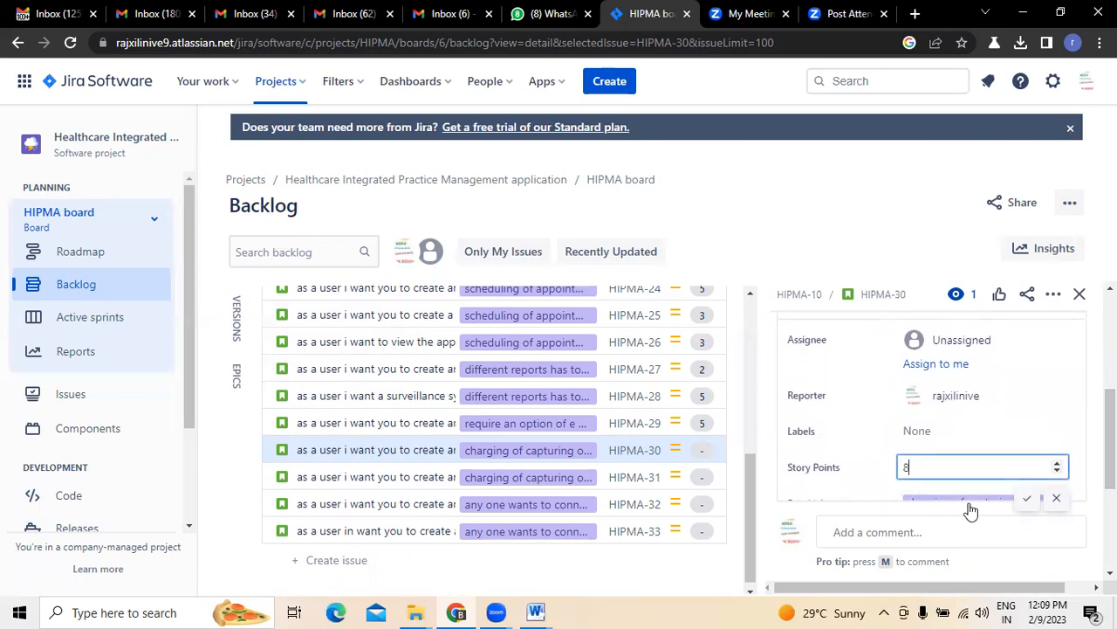
click(1033, 504)
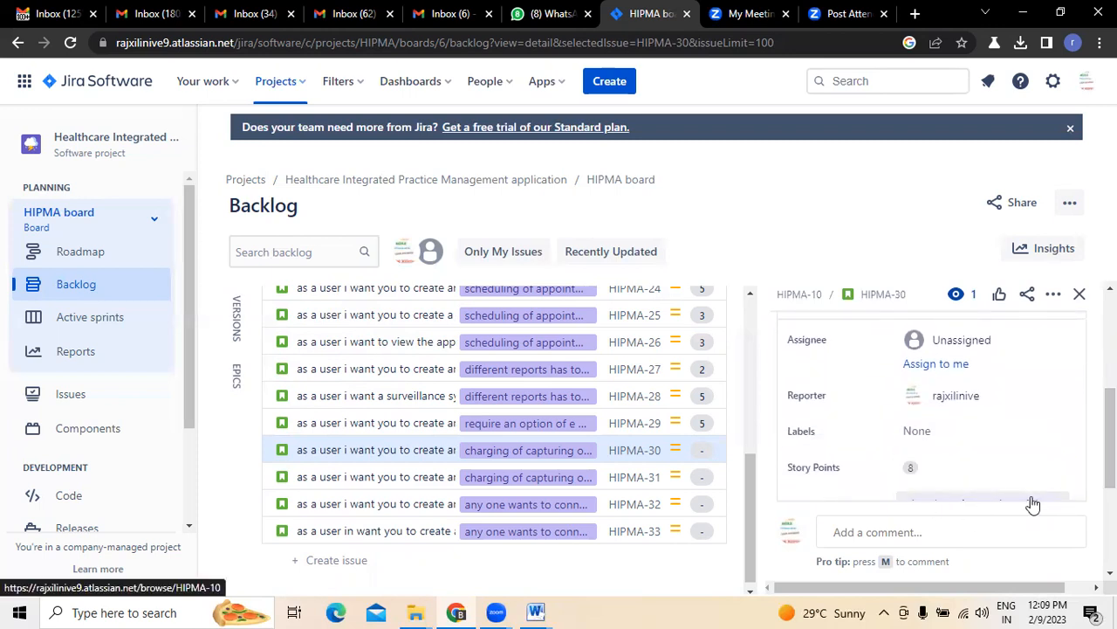
click(1079, 294)
Enter 8 story points for HIPMA-31
click(1072, 477)
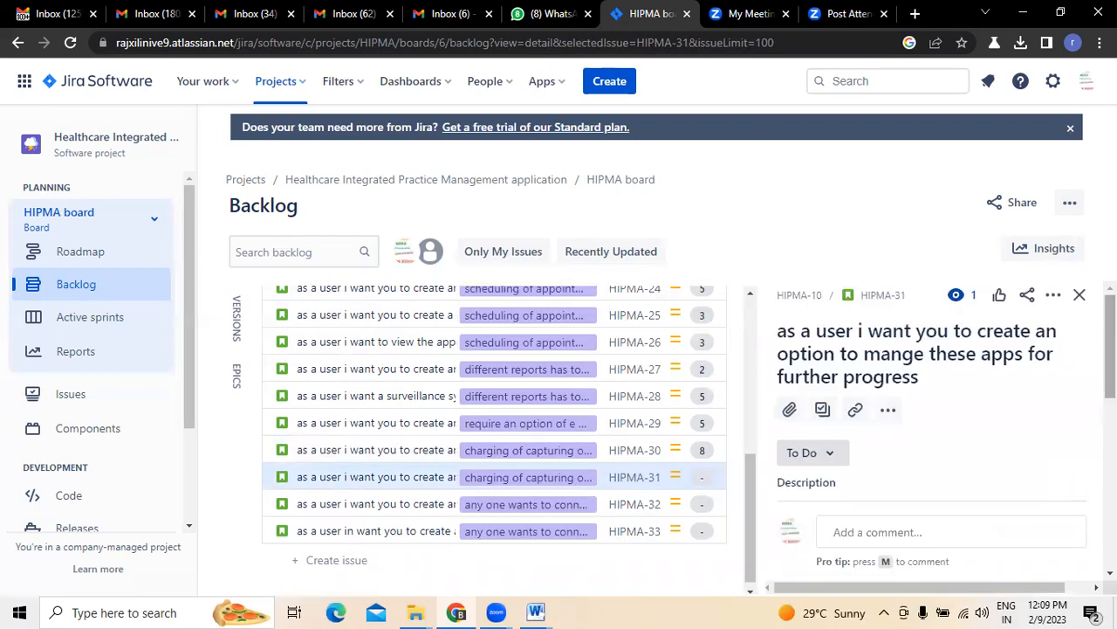
scroll(930, 448, down, 5)
click(930, 406)
text(8)
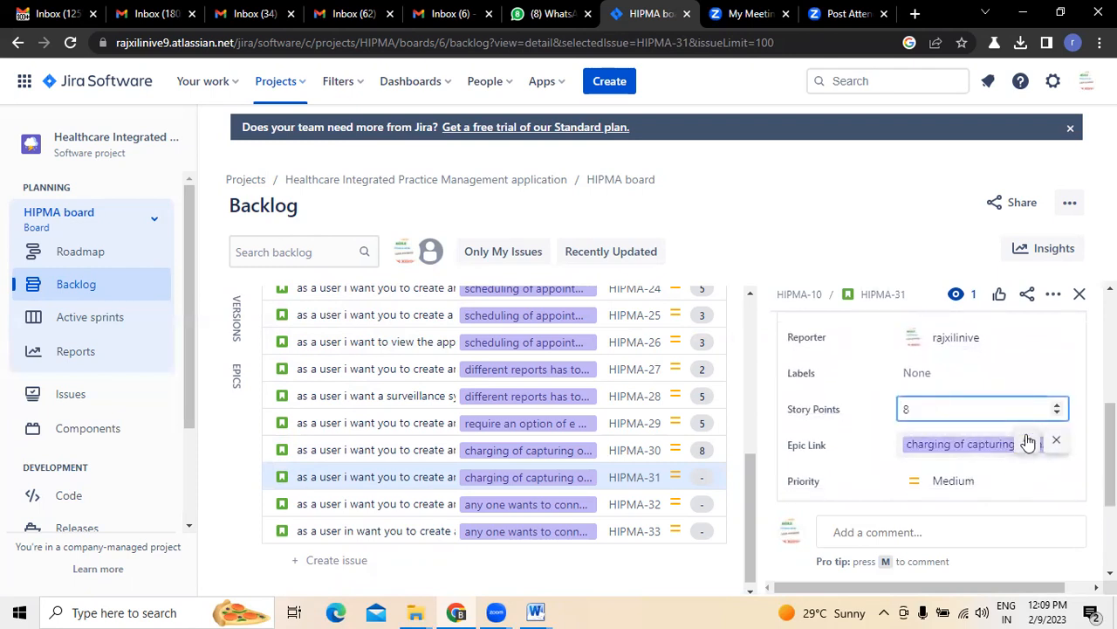
click(1027, 440)
click(1082, 296)
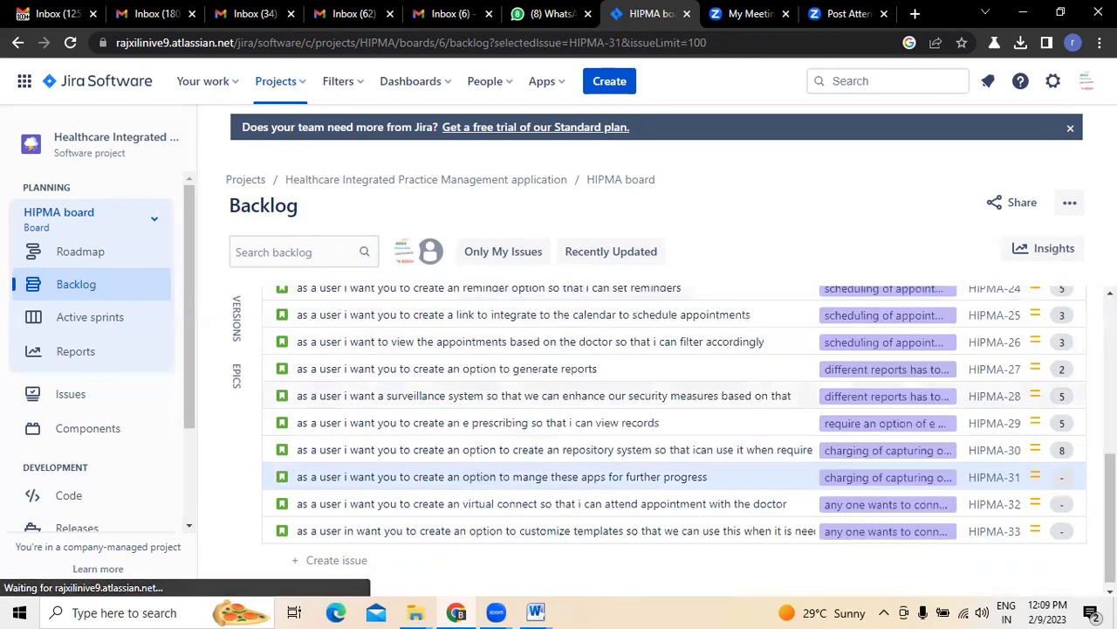
Estimate HIPMA-32 and HIPMA-33 at 3 story points each
click(1063, 507)
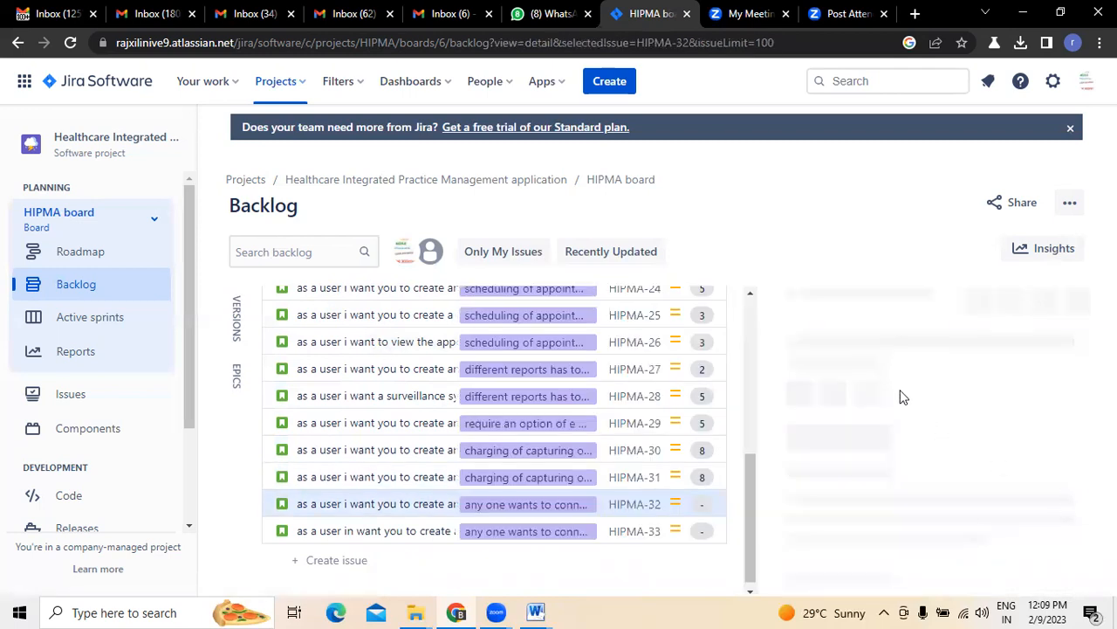
scroll(900, 393, down, 1)
scroll(925, 419, down, 2)
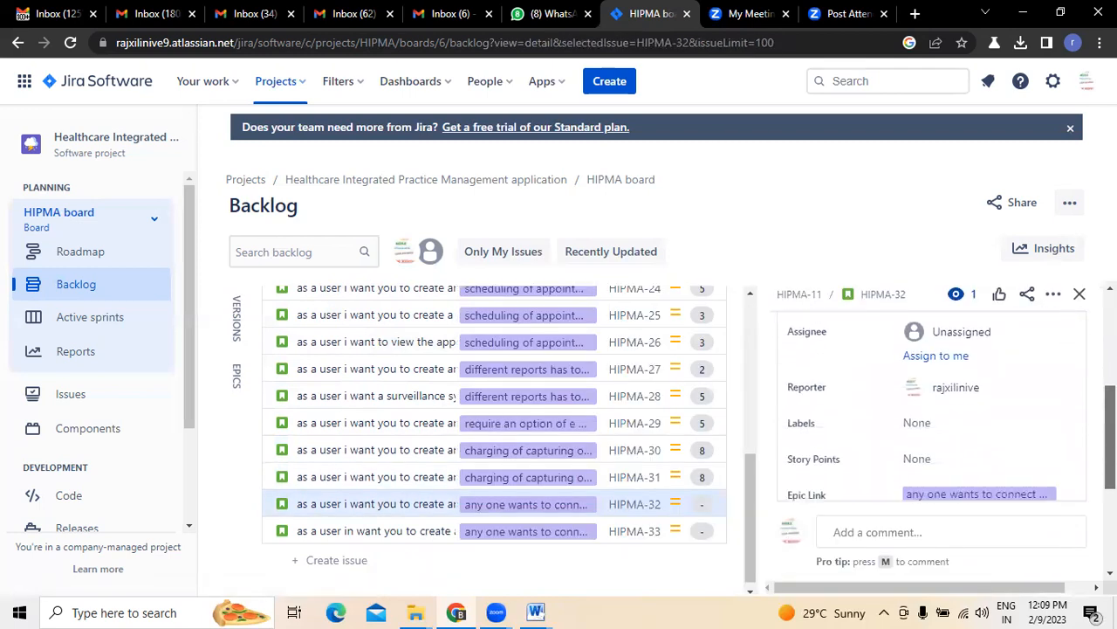
click(943, 459)
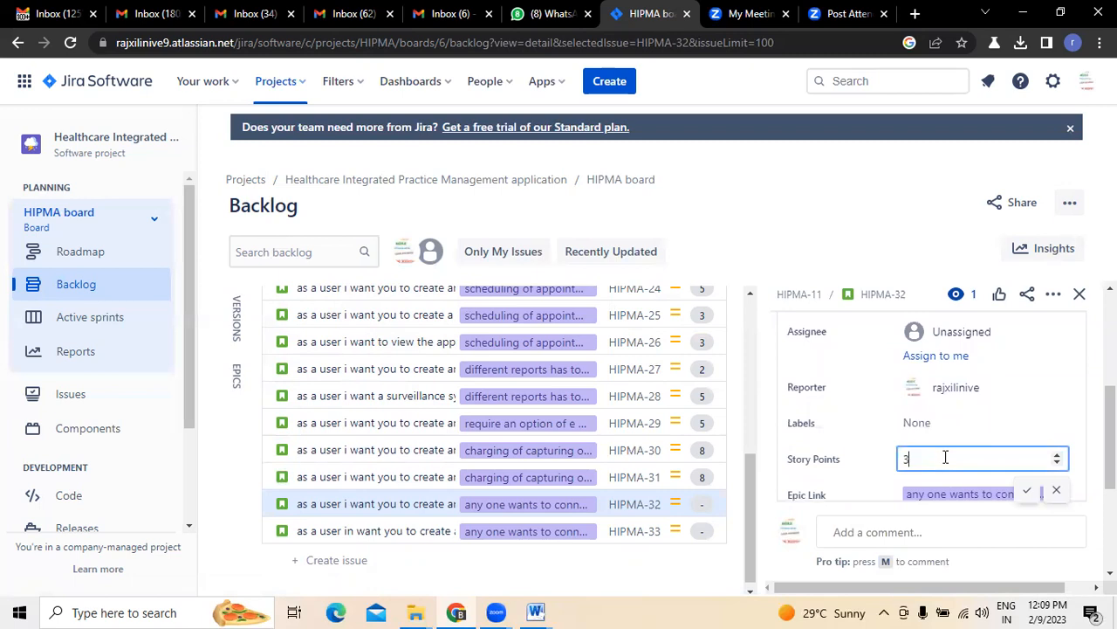
click(1027, 491)
click(1081, 294)
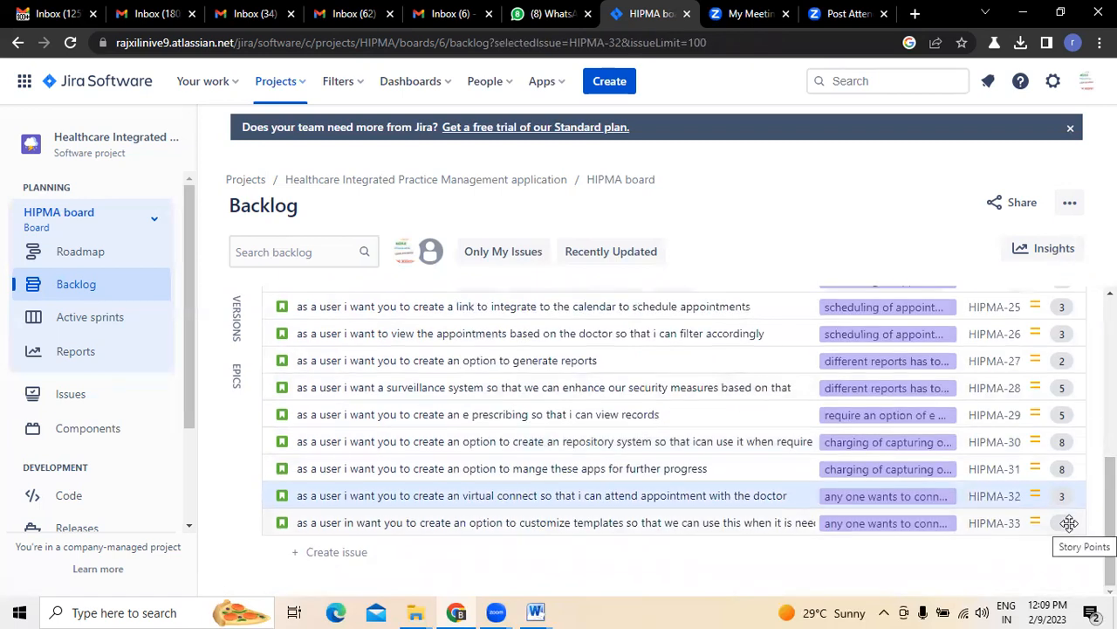
click(1065, 531)
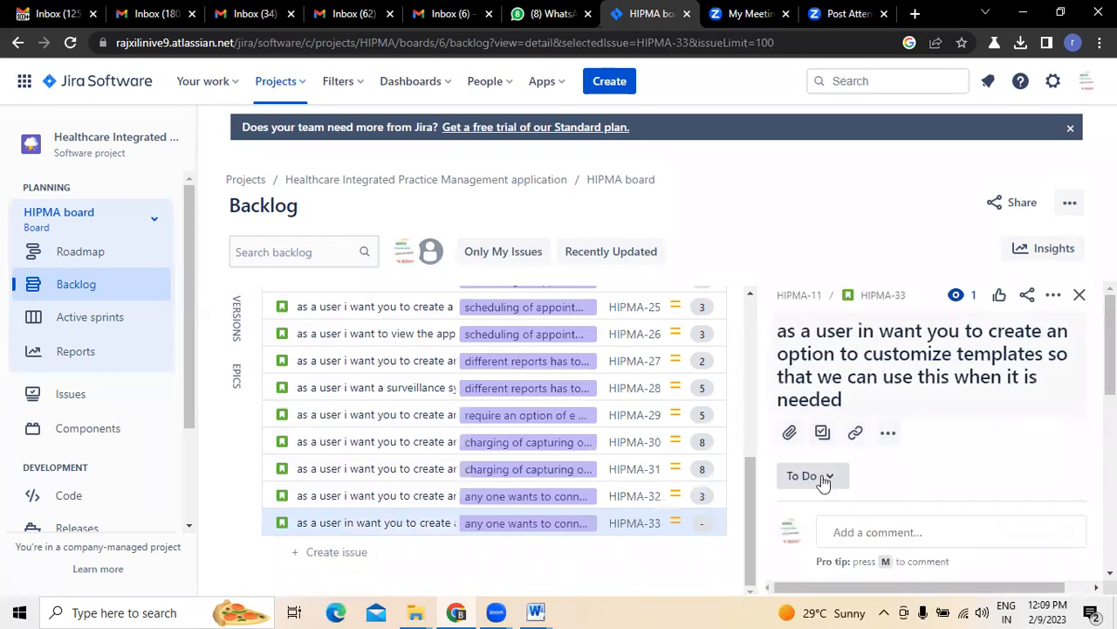
drag(1110, 349, 1111, 449)
click(920, 464)
click(1028, 498)
click(1080, 294)
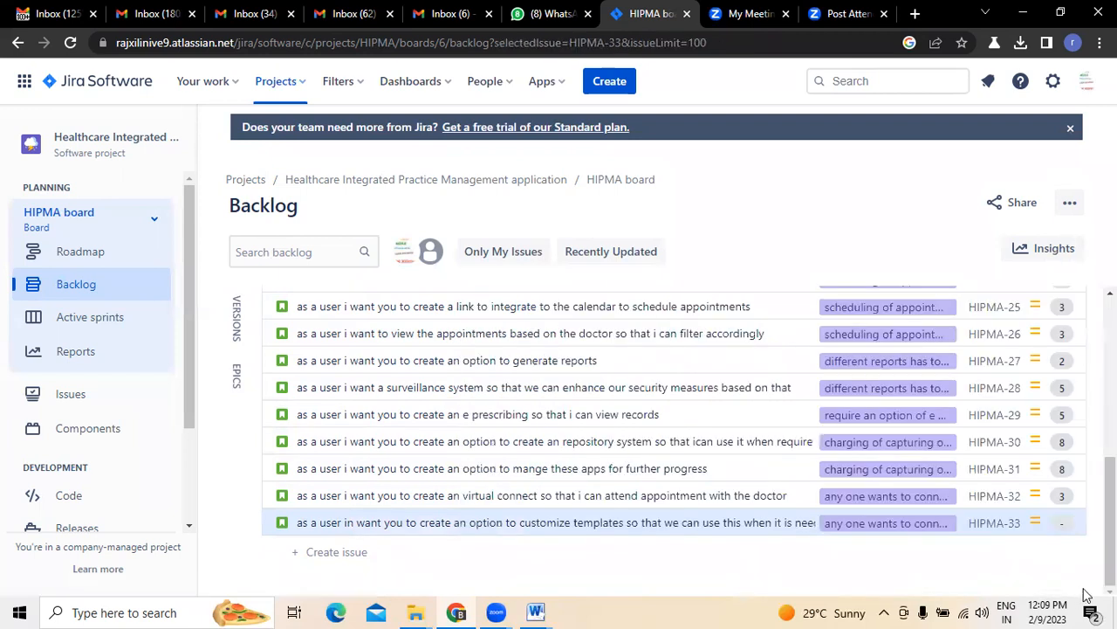
scroll(1077, 524, up, 4)
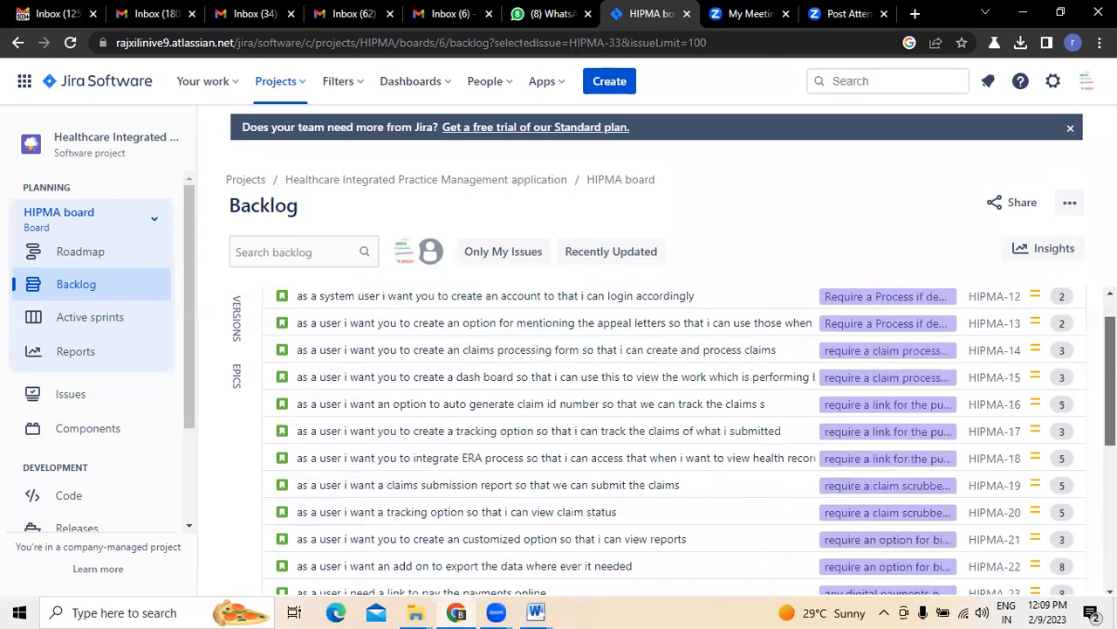
drag(1111, 376, 1111, 356)
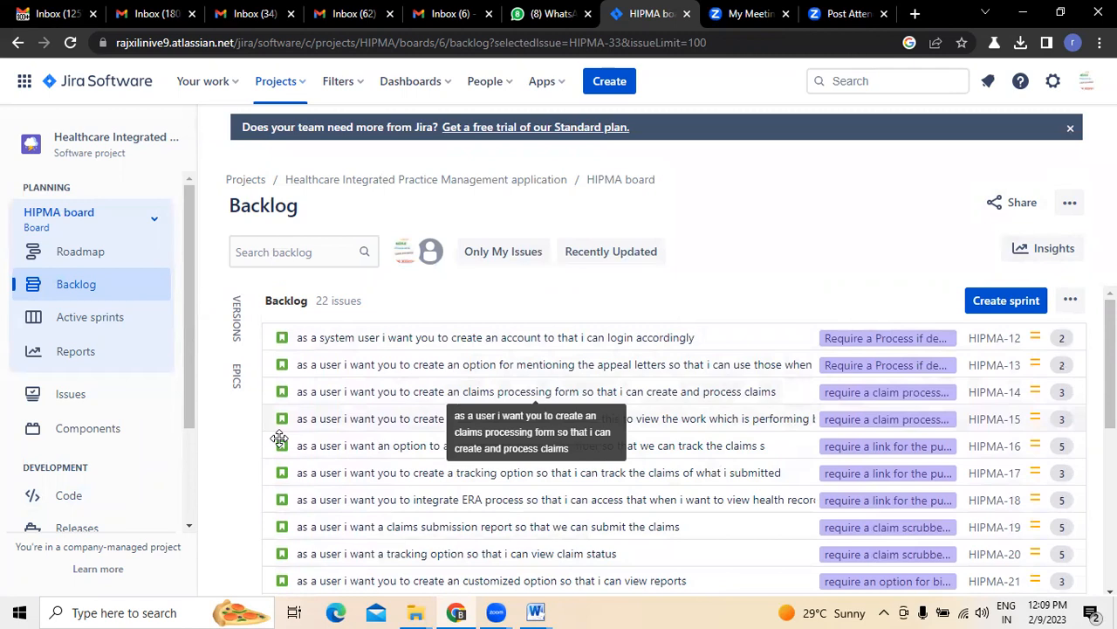
click(80, 250)
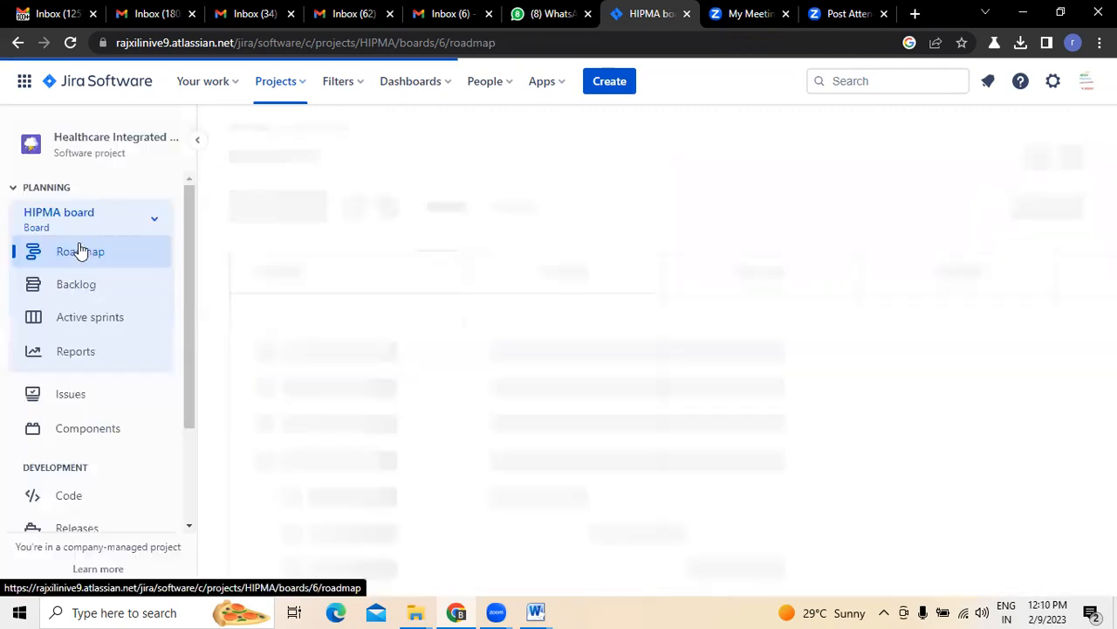
click(88, 292)
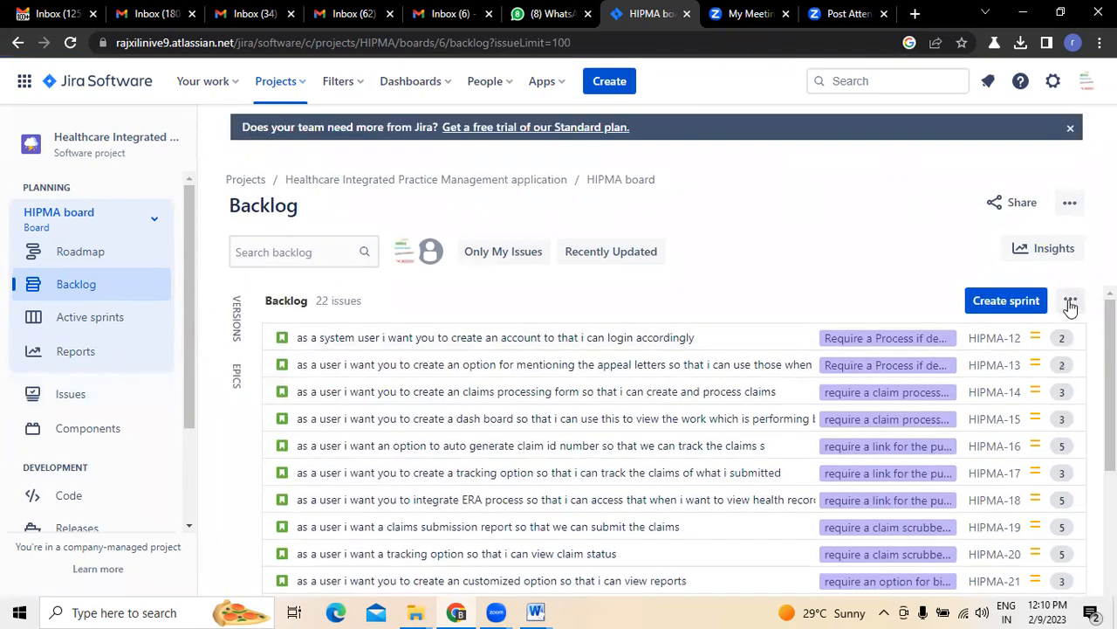
click(1070, 301)
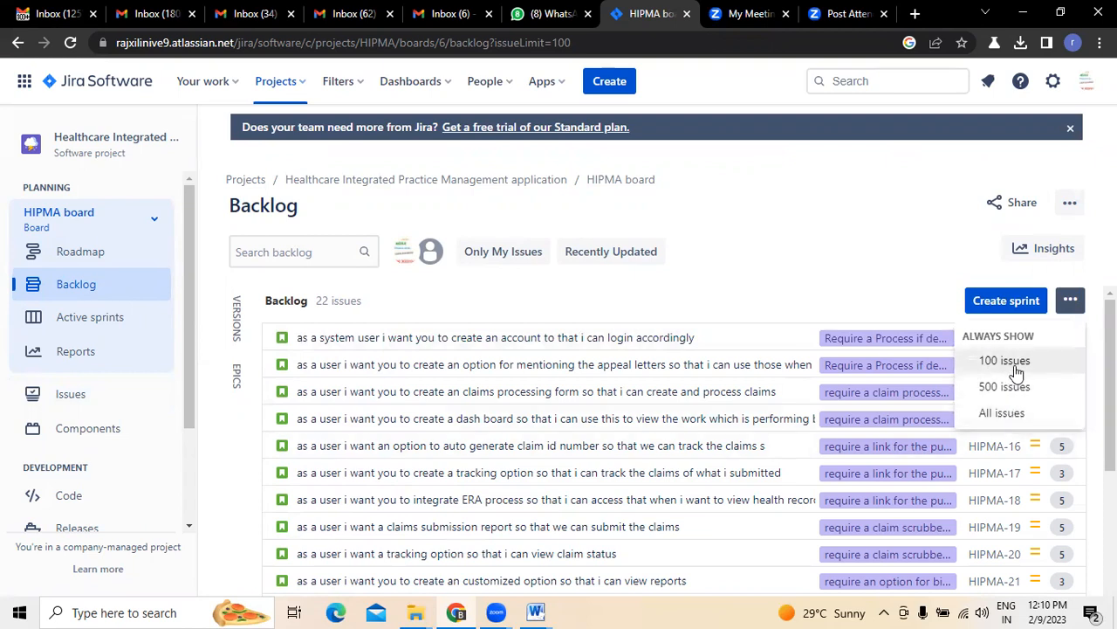
click(906, 224)
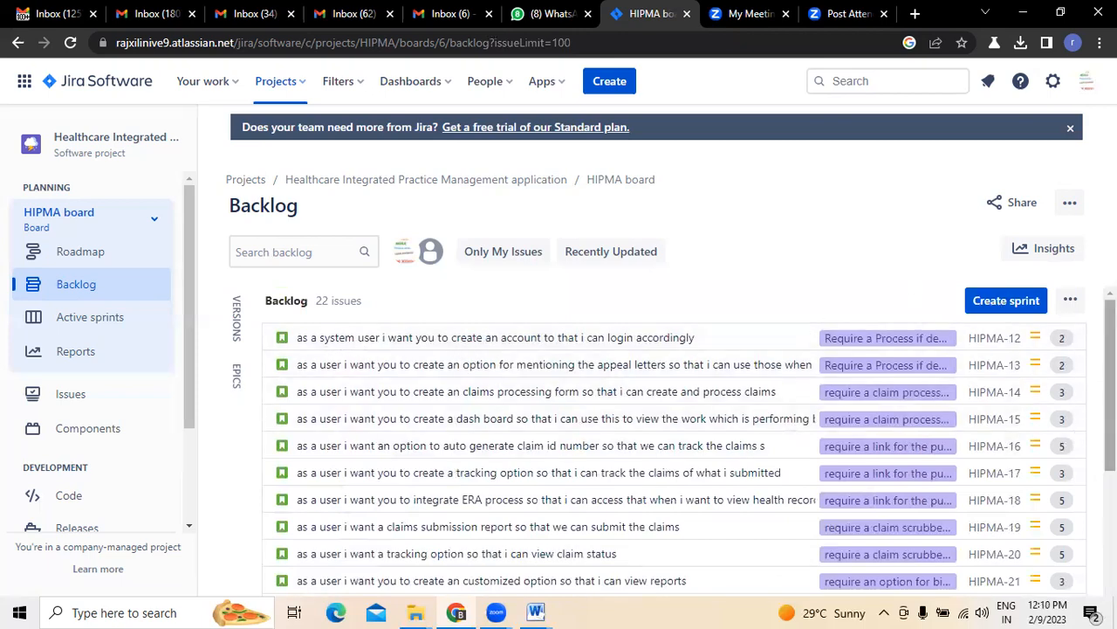
scroll(1035, 276, down, 3)
scroll(1035, 275, up, 4)
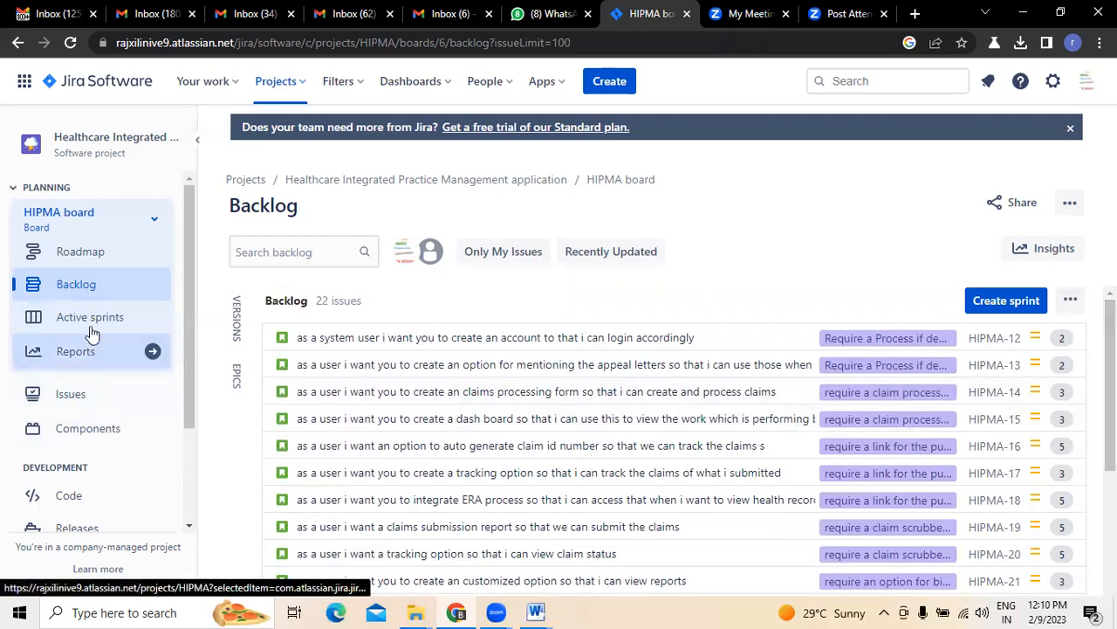
scroll(103, 462, down, 2)
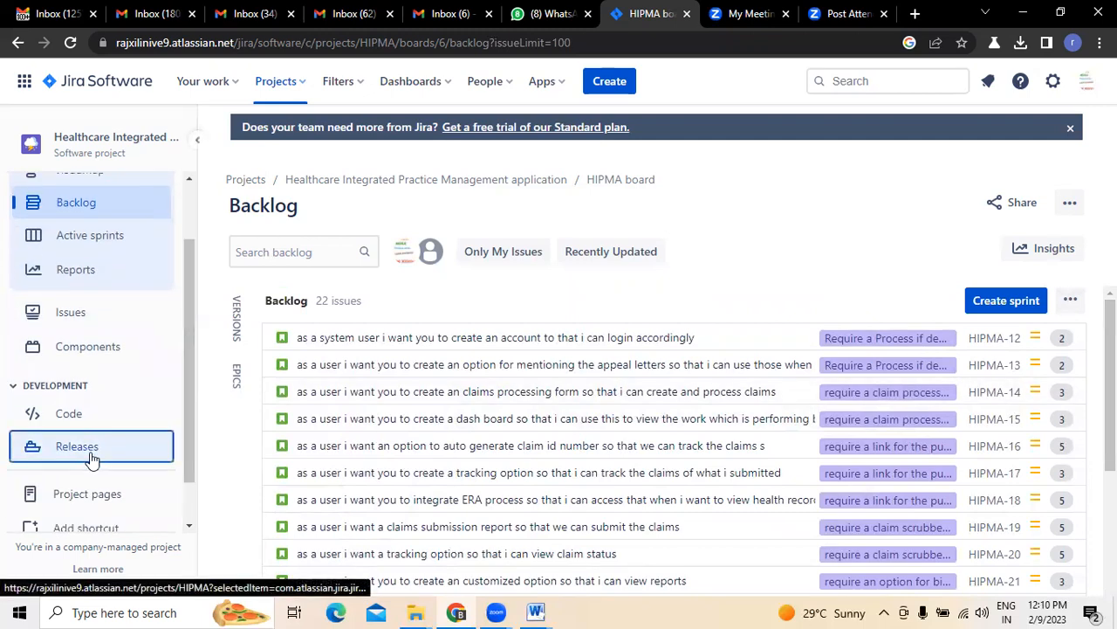
Open Release 1 from Releases, cancel Add issues without adding any, then go to Roadmap
click(92, 456)
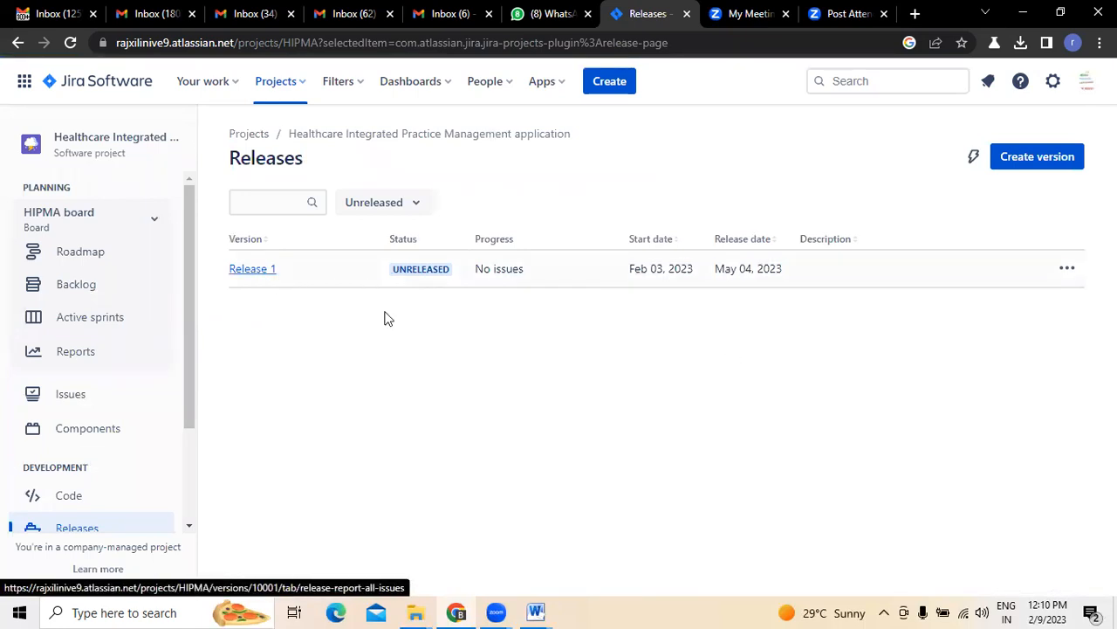
click(245, 269)
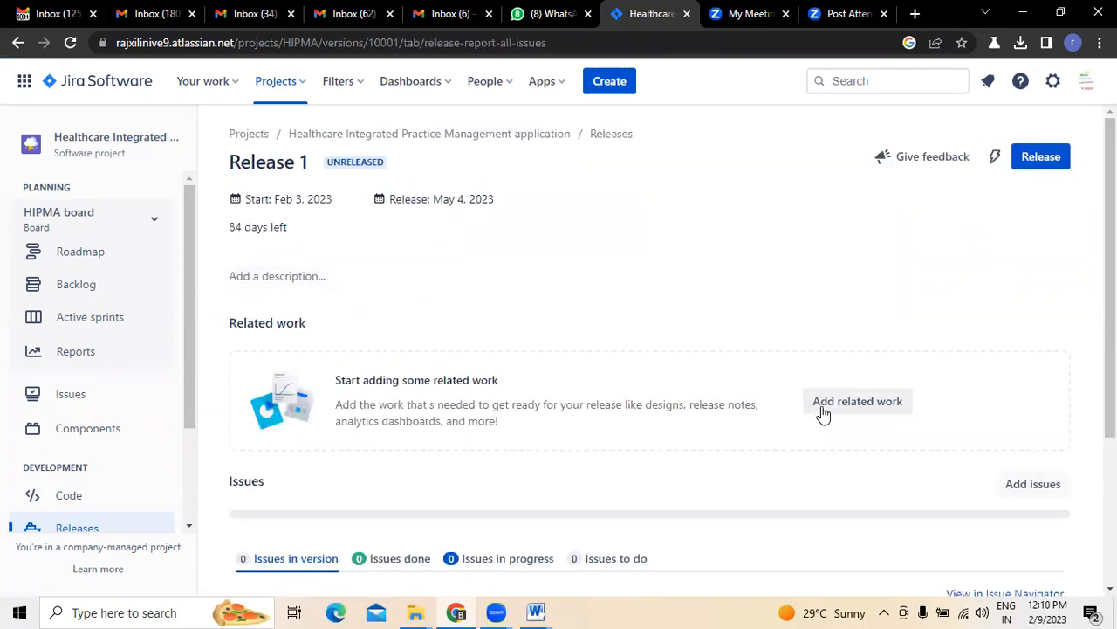
click(1031, 486)
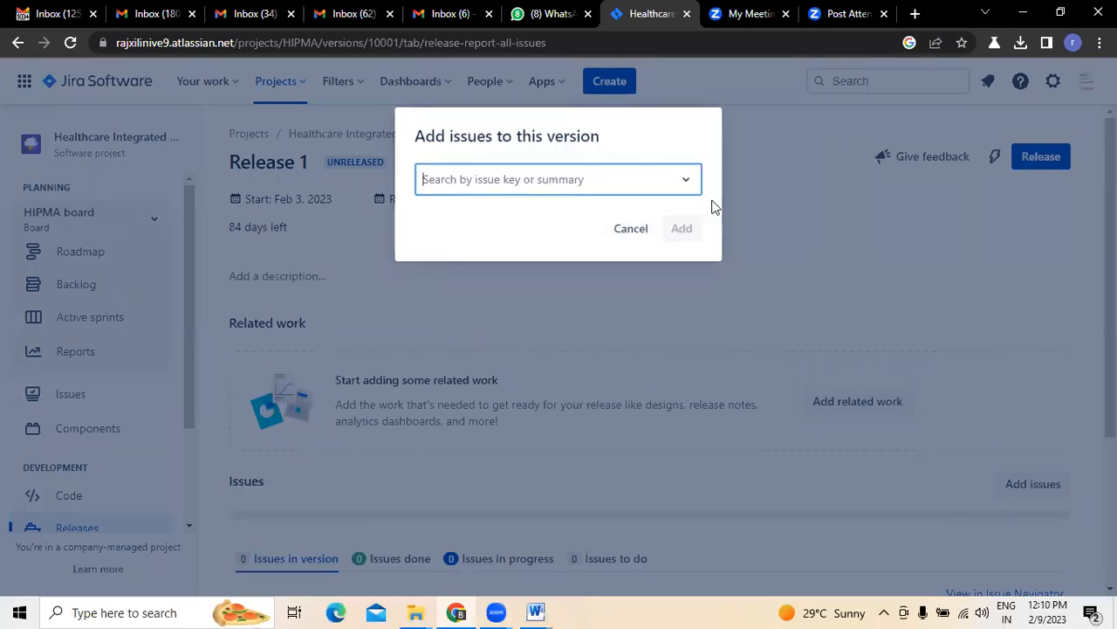
click(688, 183)
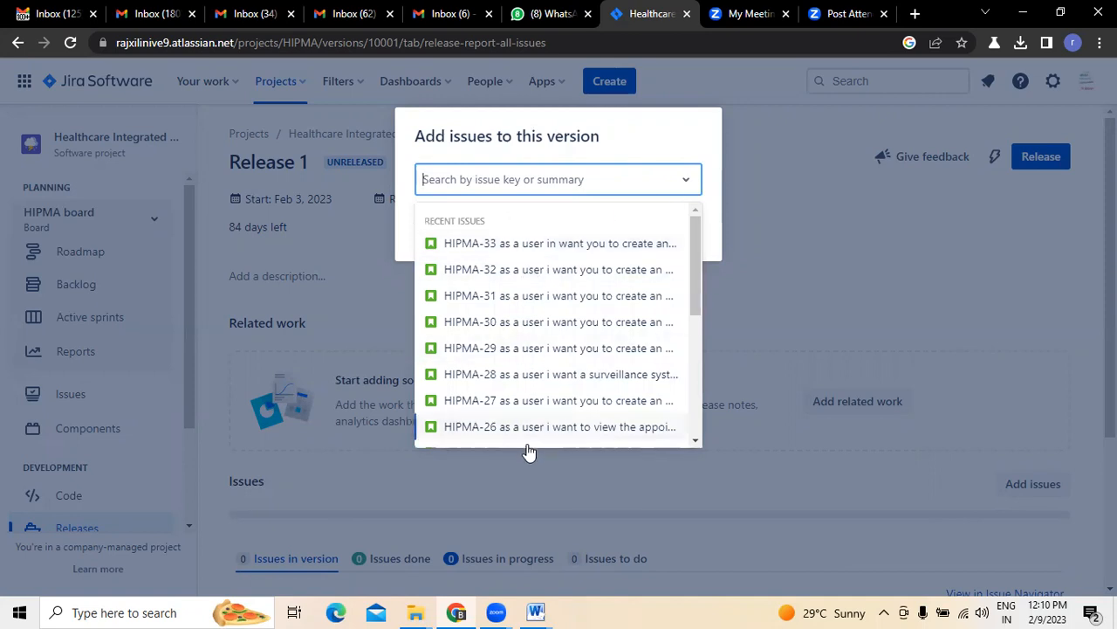
click(866, 225)
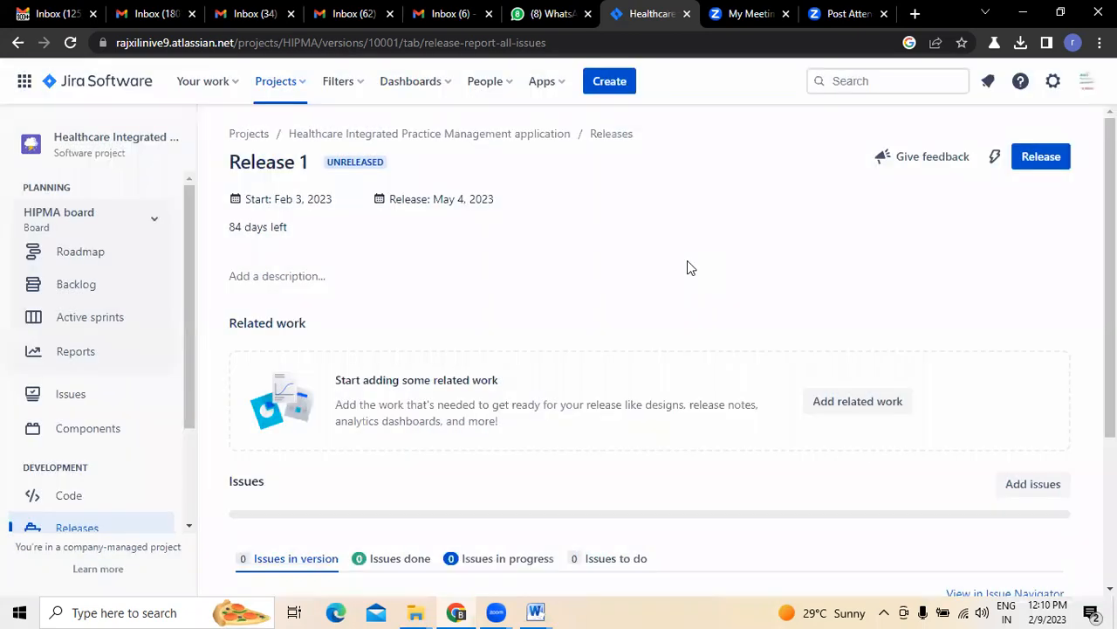
click(60, 252)
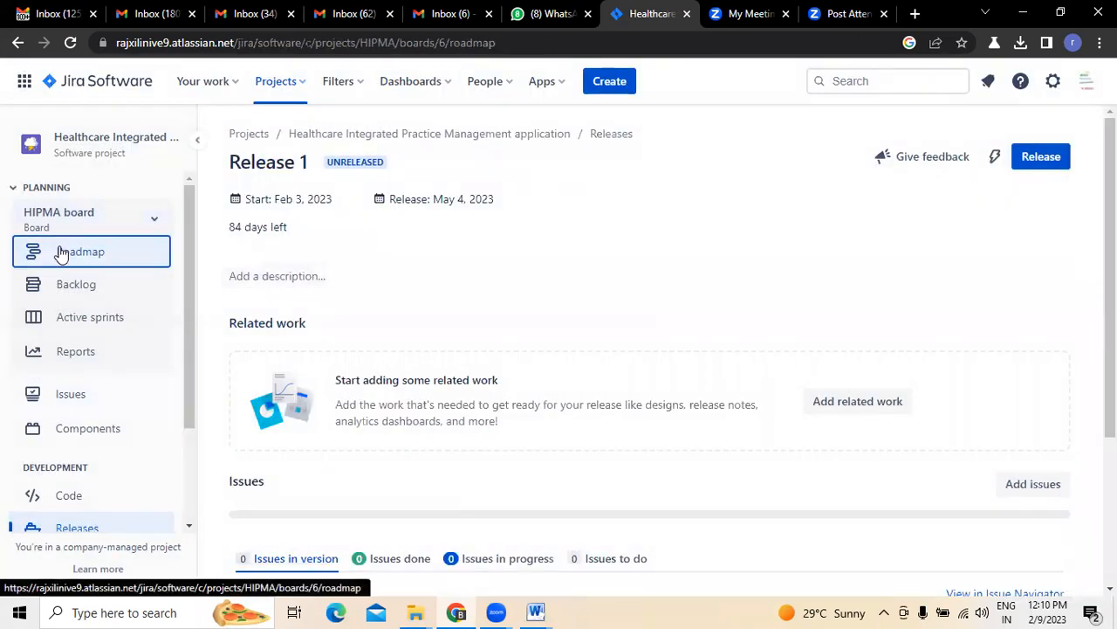